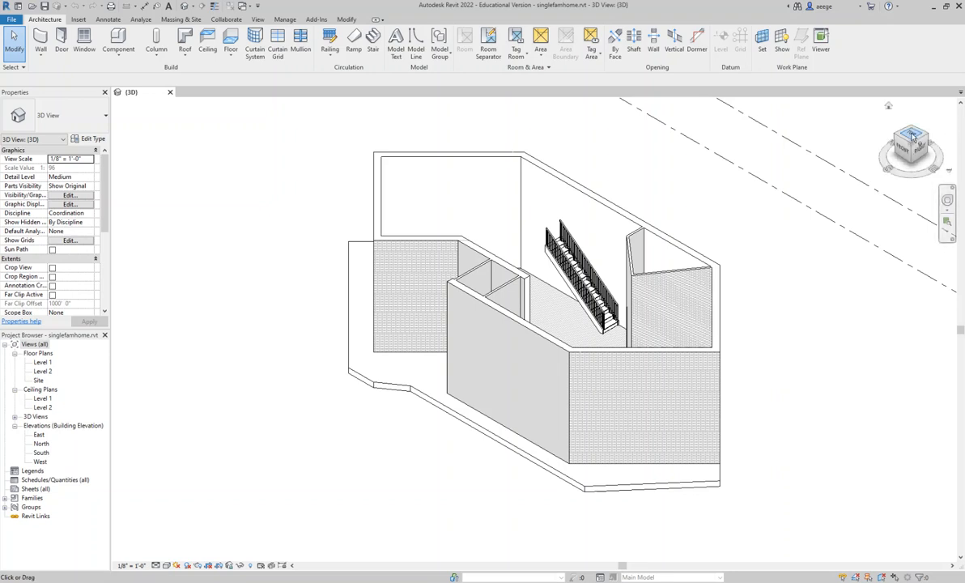
- Examine the house layout from the top and on the Level 2 floor plan
left_click(911, 144)
scroll(581, 276, "up", 5)
middle_click_drag(488, 280, 469, 270)
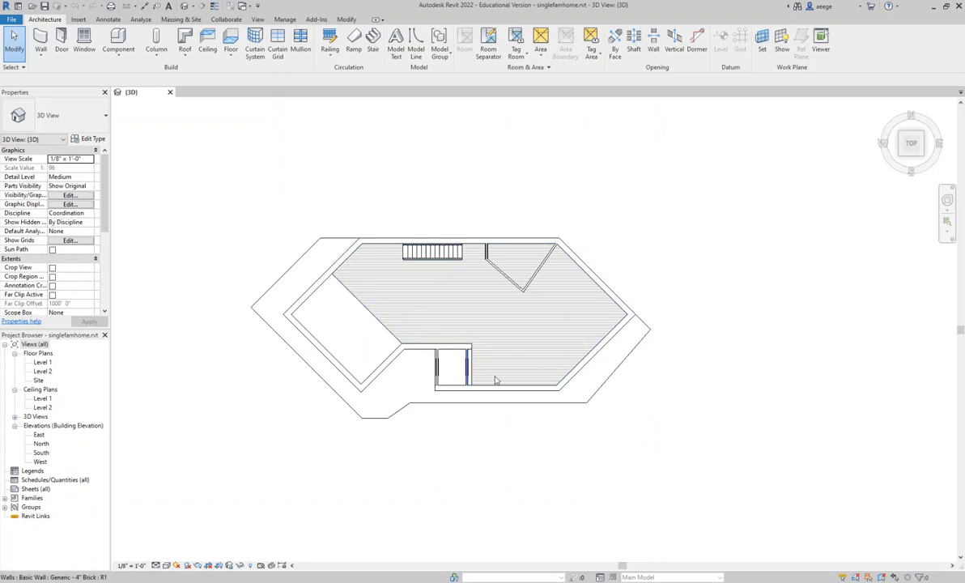
scroll(444, 370, "up", 2)
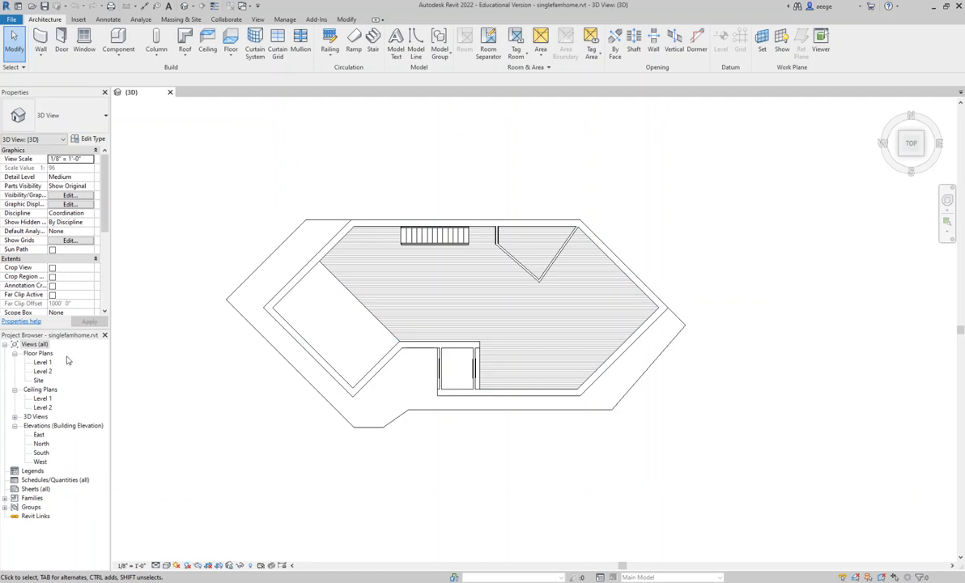
left_click(44, 371)
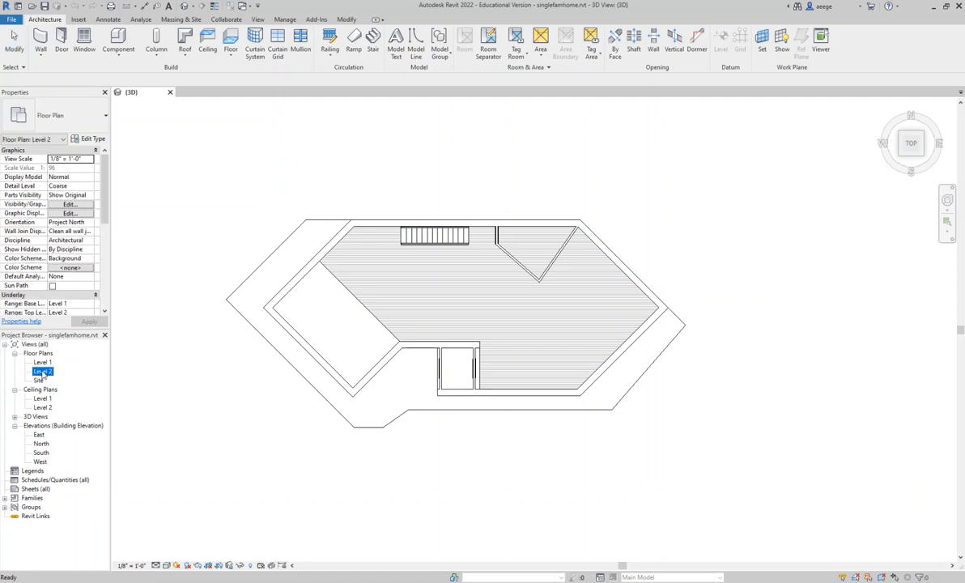
double_click(43, 372)
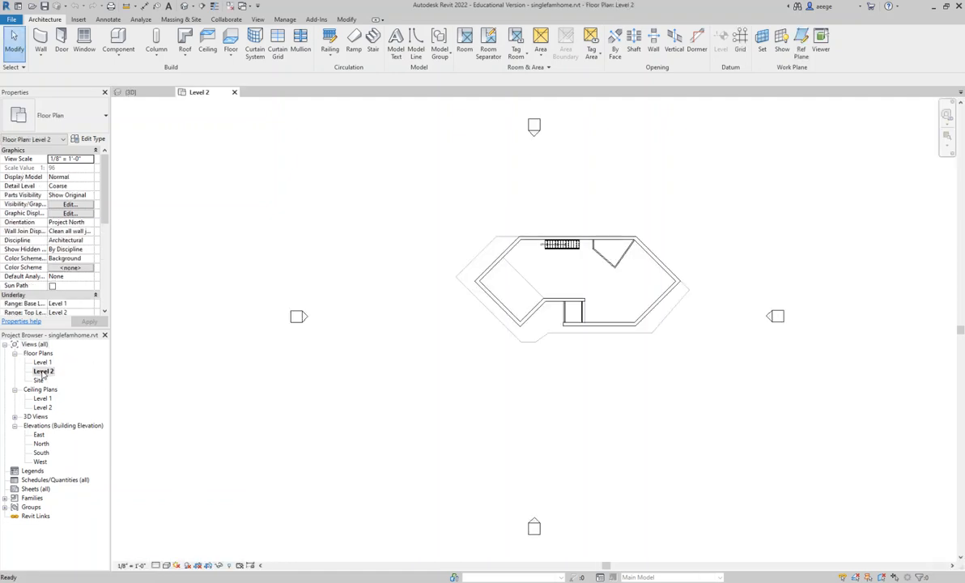
scroll(543, 278, "up", 4)
middle_click_drag(571, 286, 485, 319)
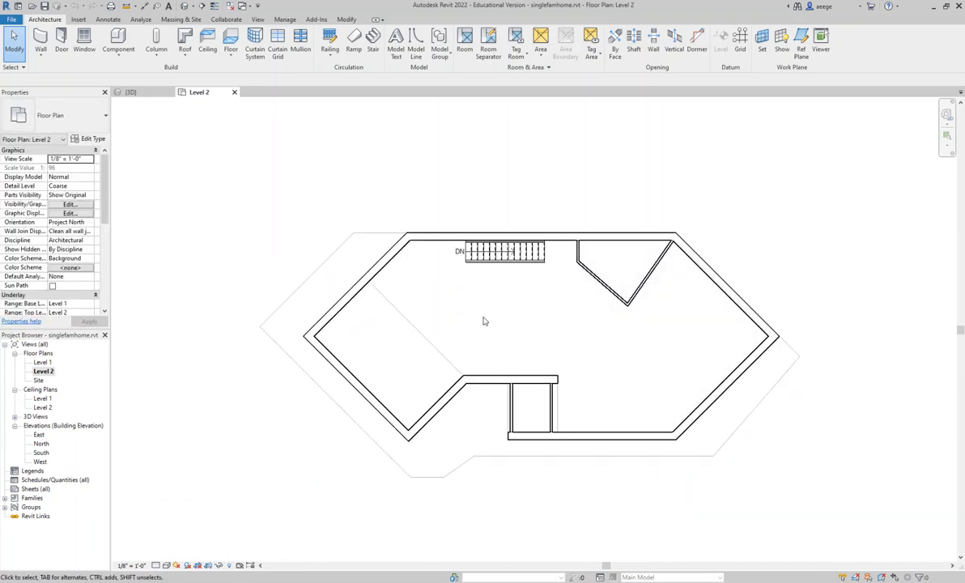
scroll(485, 321, "up", 2)
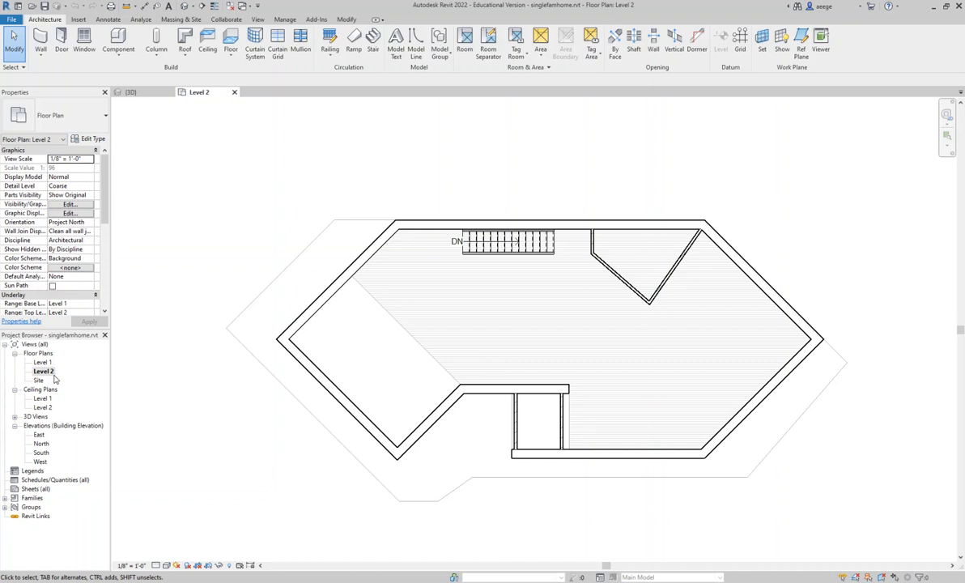
- On the Level 1 plan, draw a Generic - 4" Brick wall about 4'-7" long across the triangular room's right corner and save the project
double_click(42, 362)
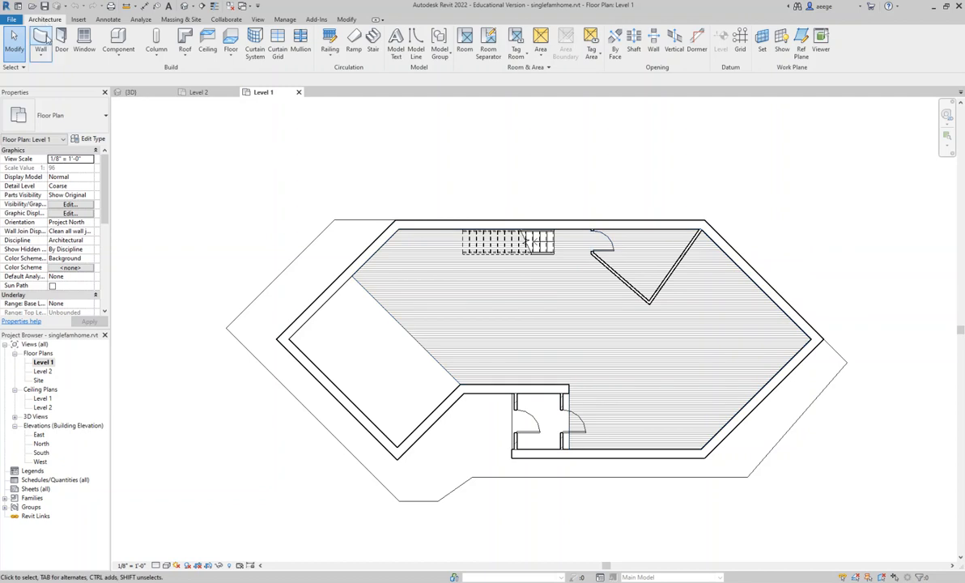
left_click(40, 54)
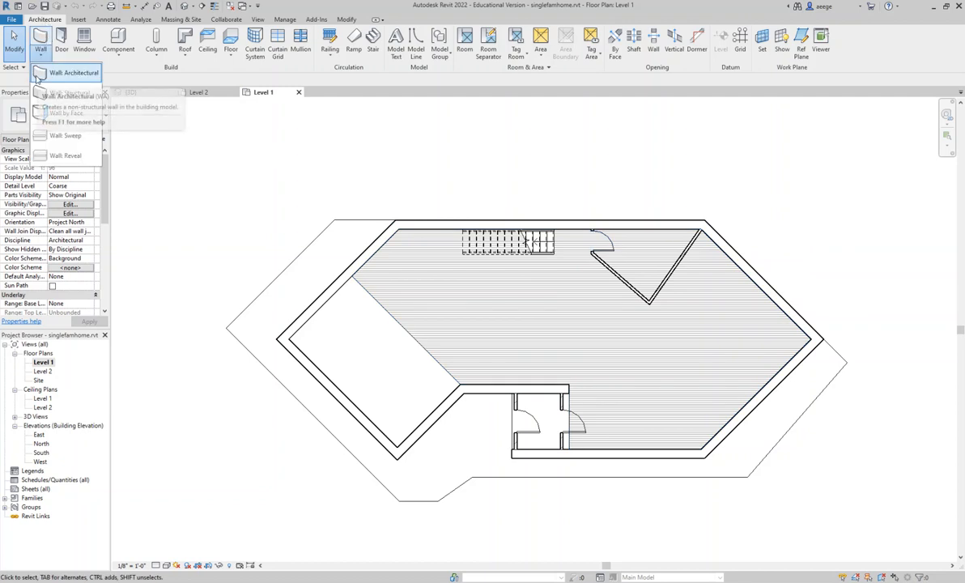
left_click(37, 75)
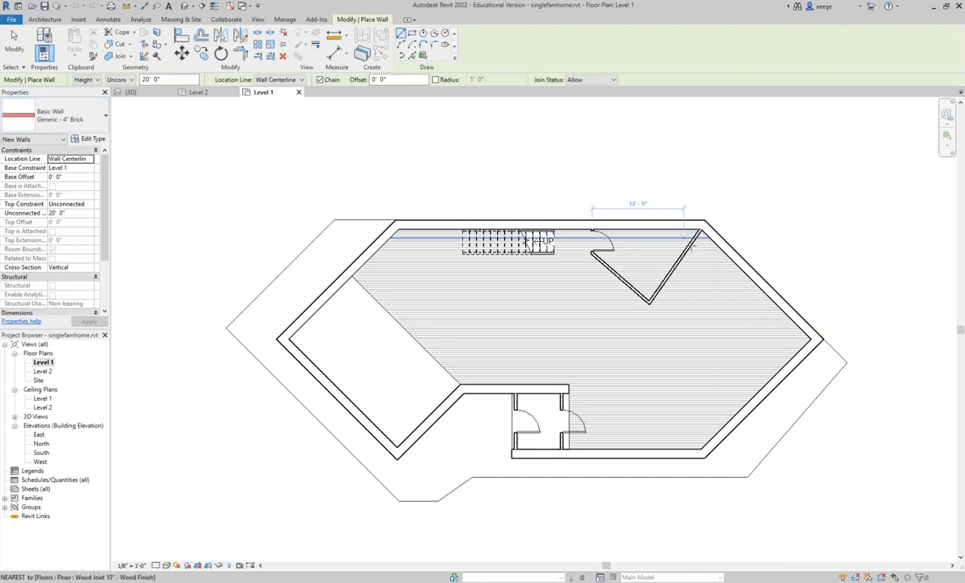
left_click(685, 249)
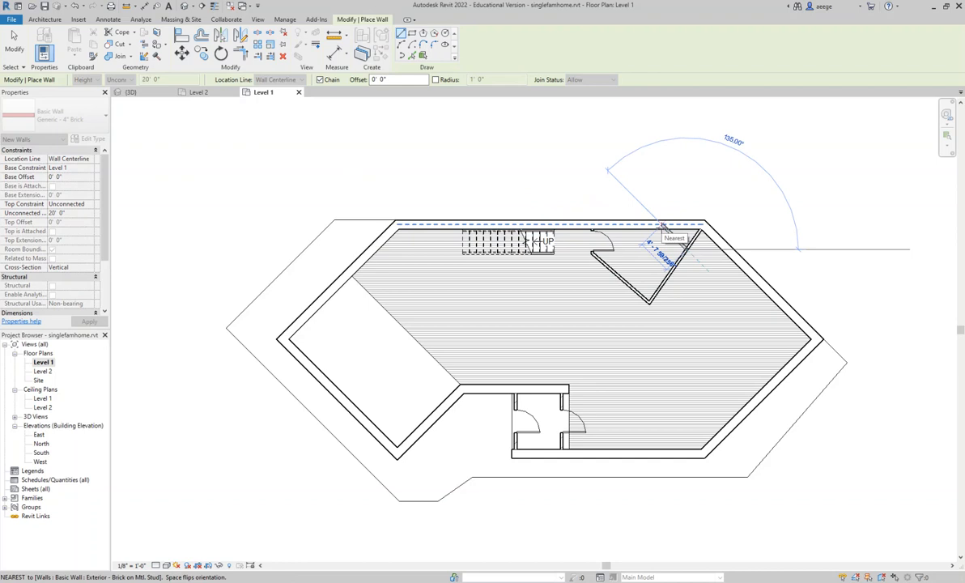
left_click(663, 226)
key("Escape")
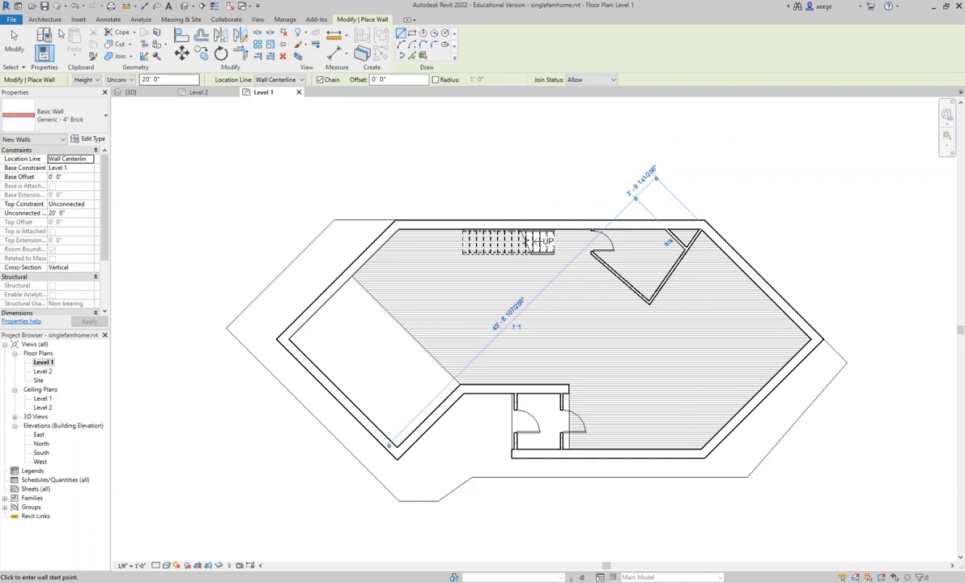
left_click(44, 7)
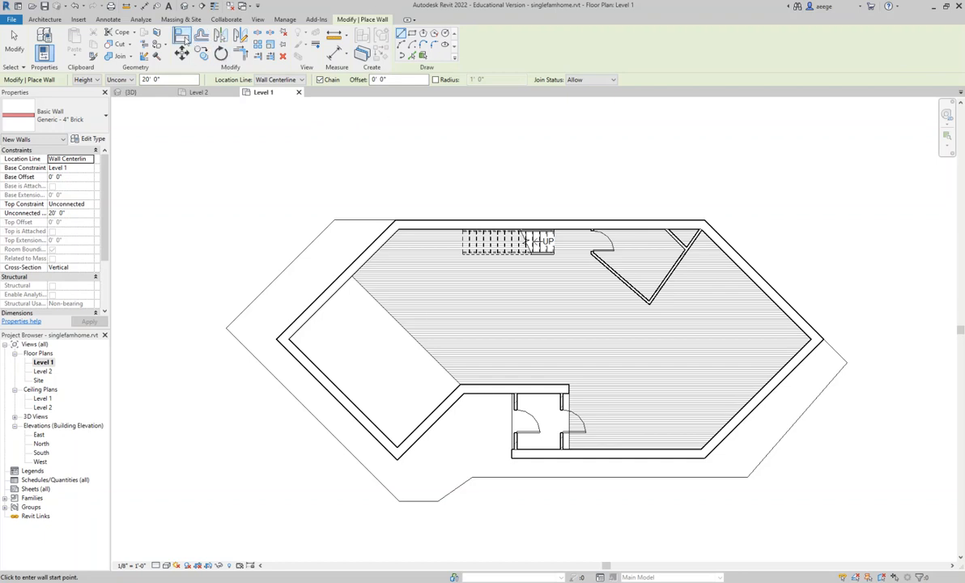
- Return to the default 3D view and show the house at an angle from the front
left_click(259, 21)
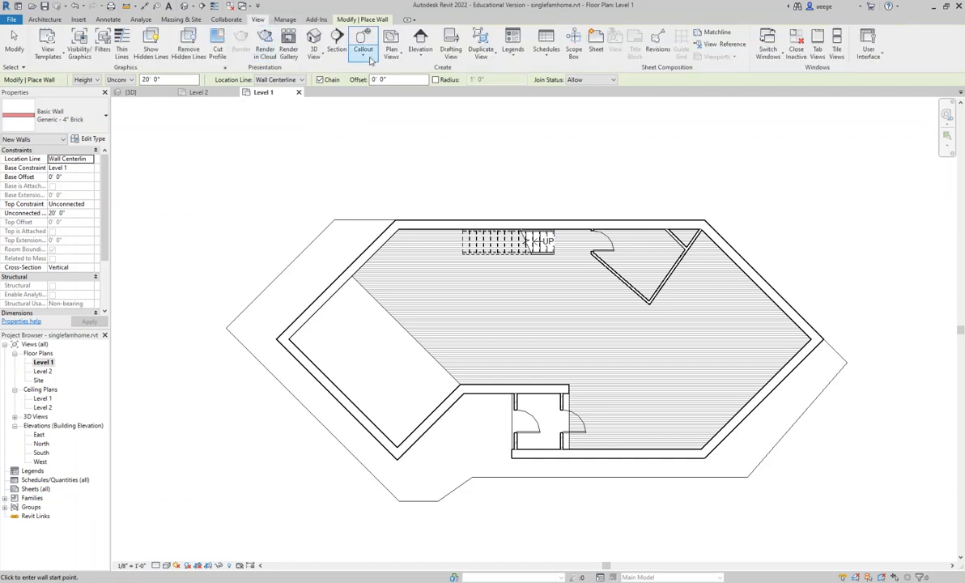
left_click(316, 56)
left_click(339, 72)
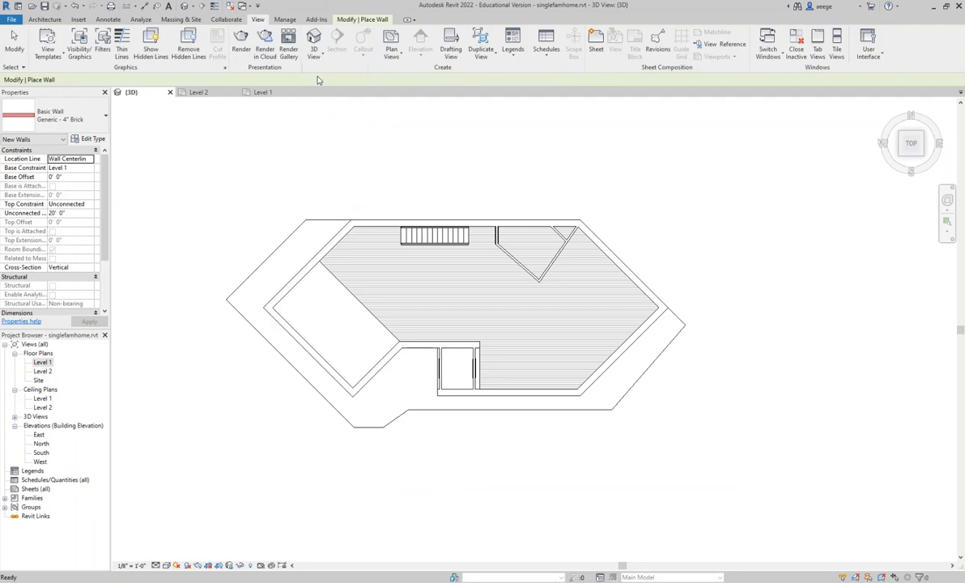
left_click(889, 116)
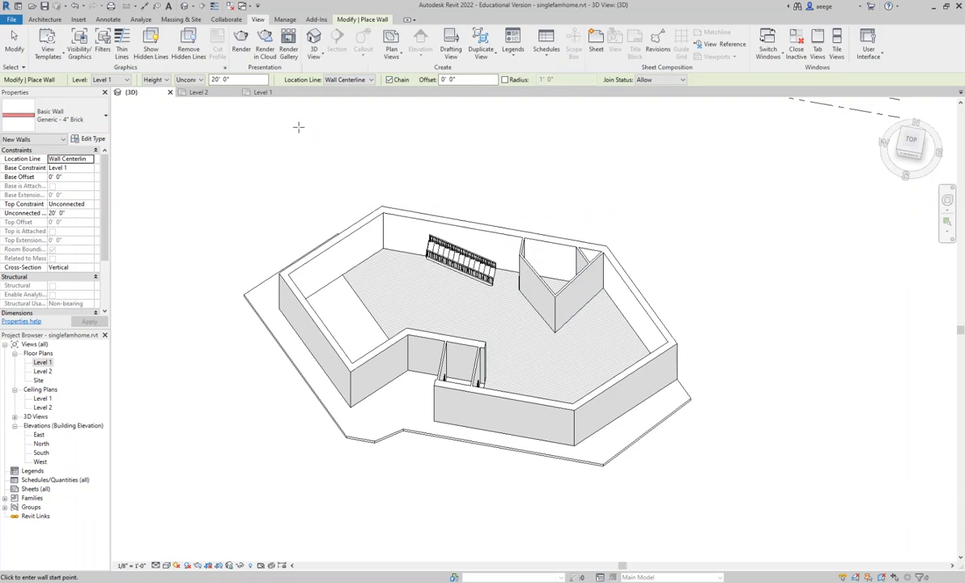
- Place two Fixed 36" x 72" windows low in the front brick wall beside the entrance
left_click(49, 20)
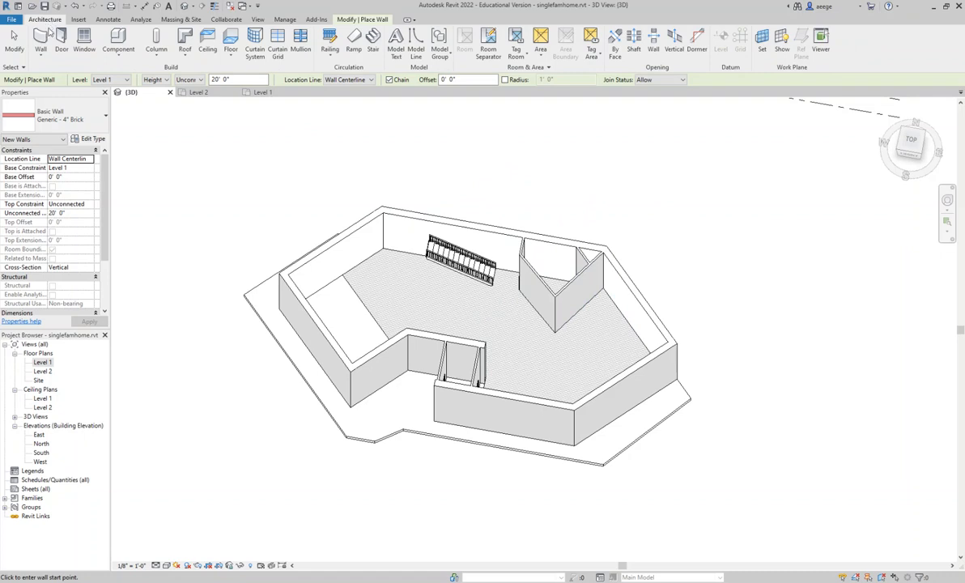
left_click(84, 40)
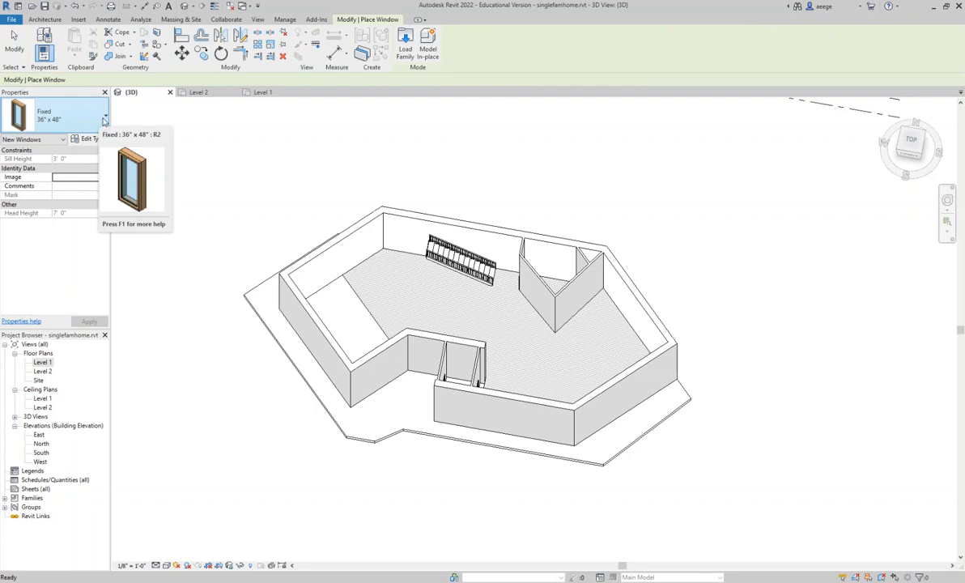
left_click(99, 121)
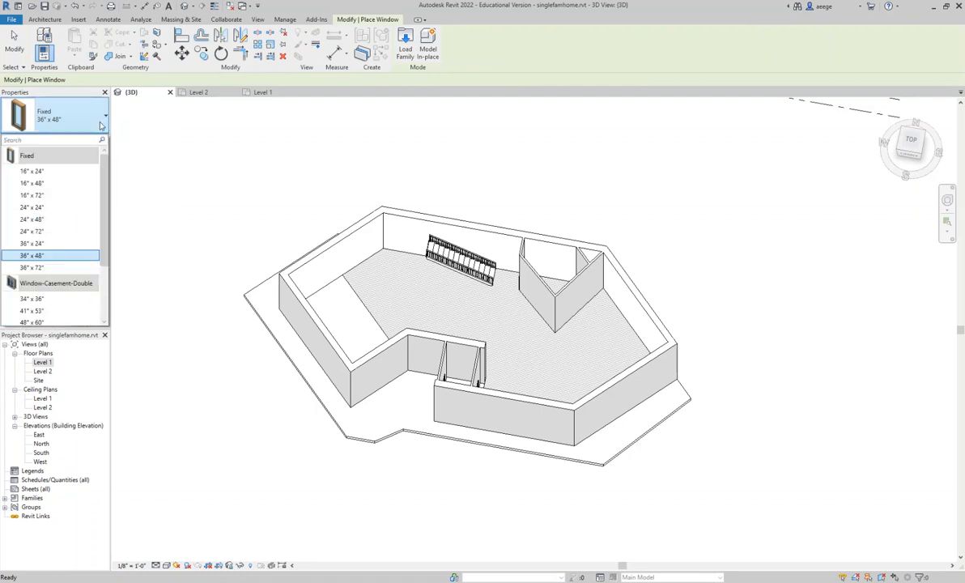
left_click(45, 268)
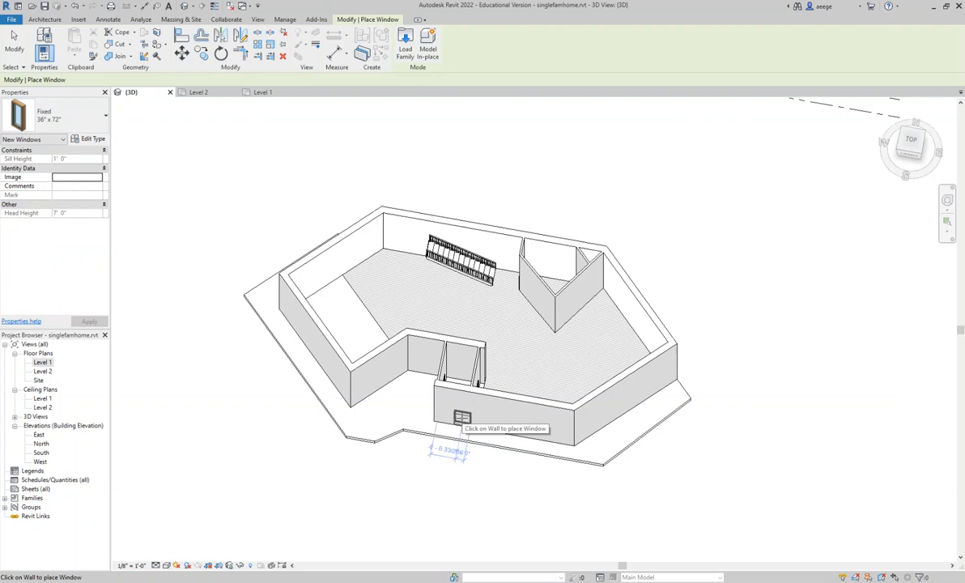
scroll(453, 407, "up", 5)
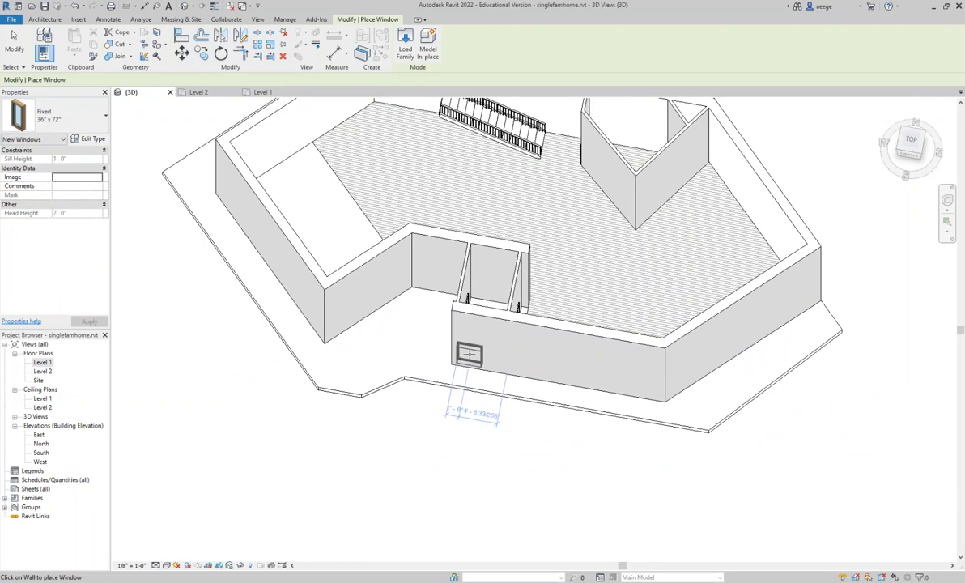
left_click(470, 354)
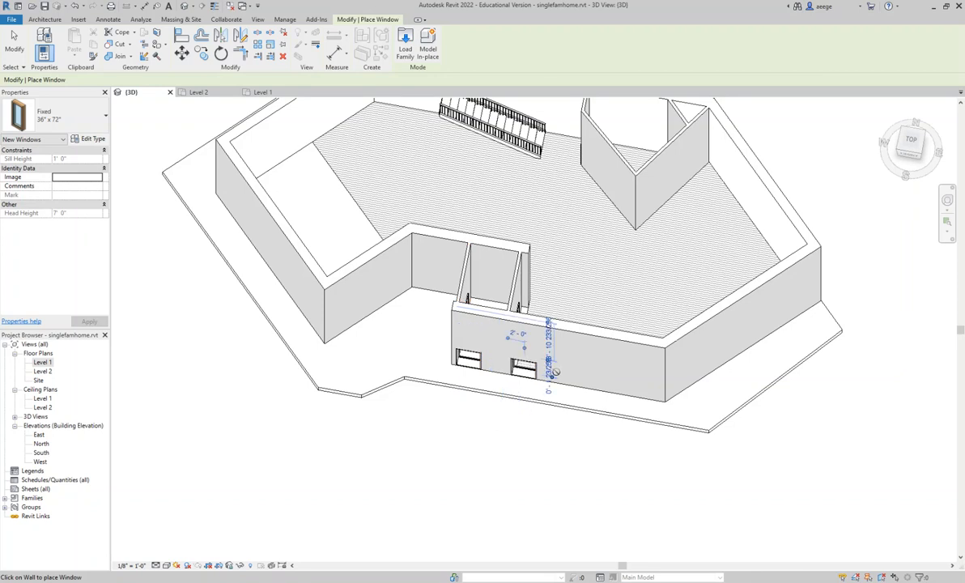
left_click(526, 366)
key("Escape")
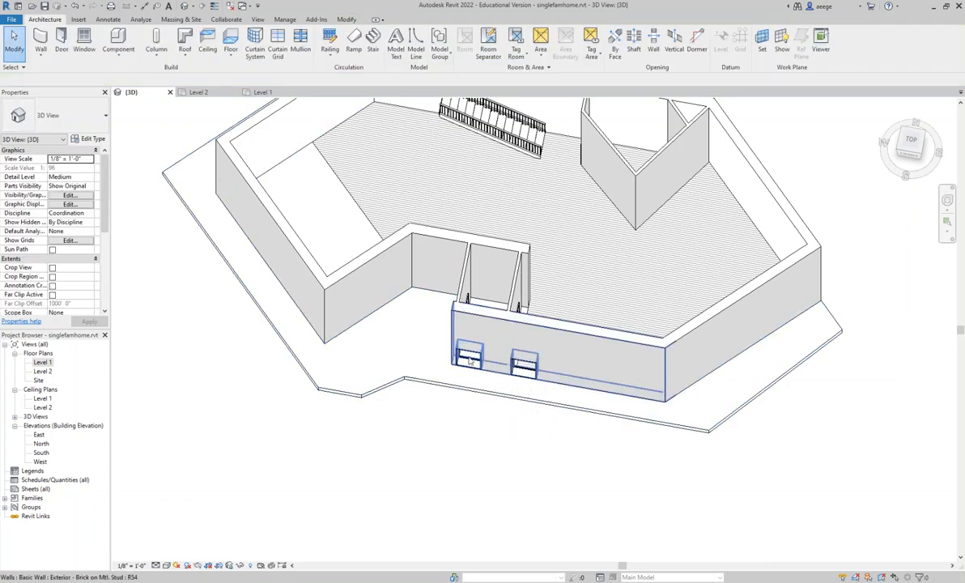
- Raise the front-wall window nearest the entrance to a sill height of 2' 0"
left_click(467, 356)
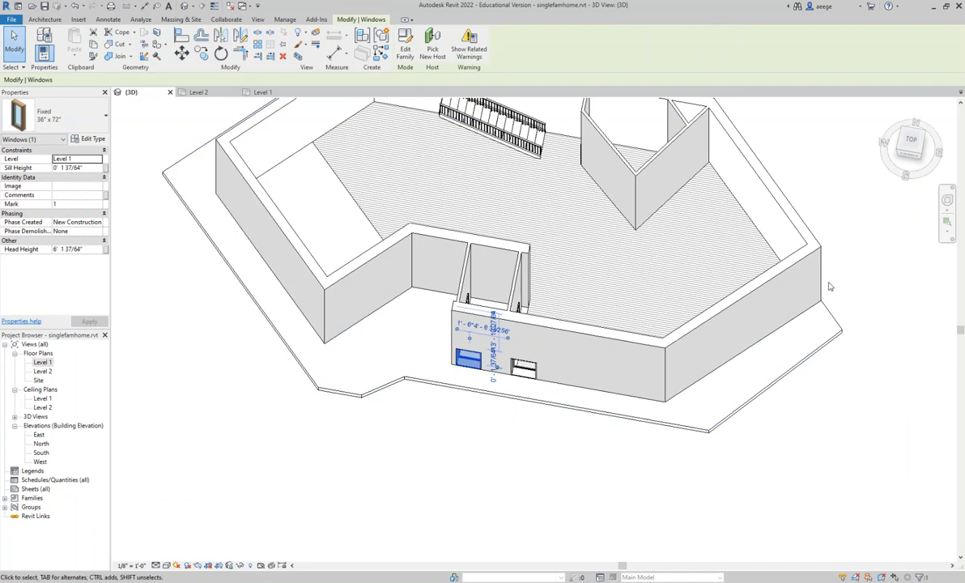
mouse_move(891, 133)
left_mouse_down()
mouse_move(909, 131)
mouse_move(904, 122)
left_mouse_up()
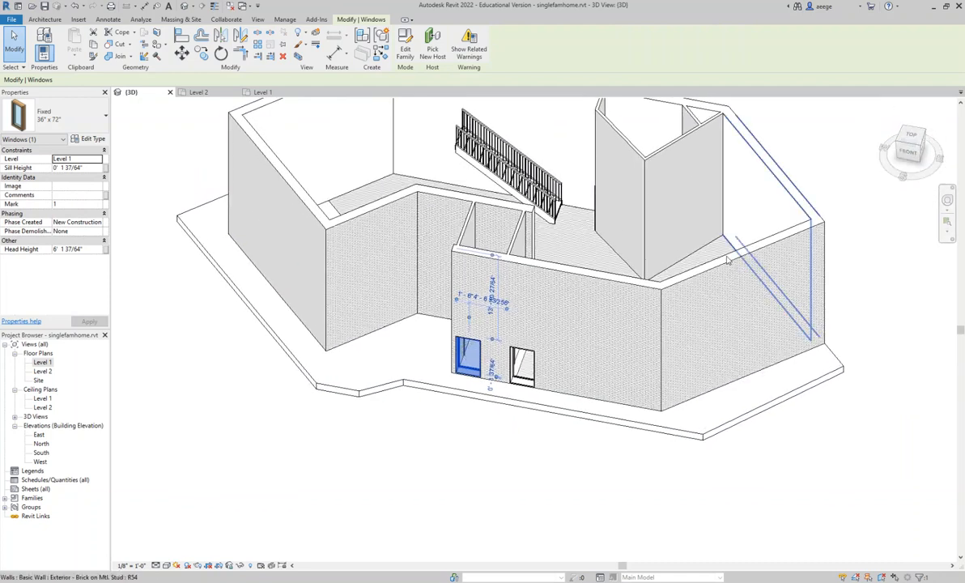
left_click(469, 348)
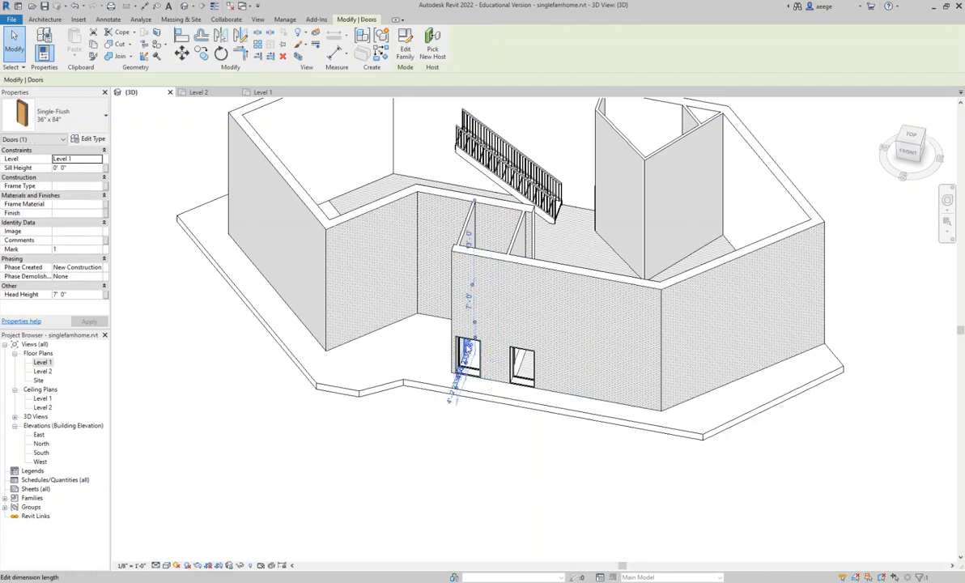
left_click(467, 350)
left_click(463, 349)
left_click_drag(474, 338, 474, 344)
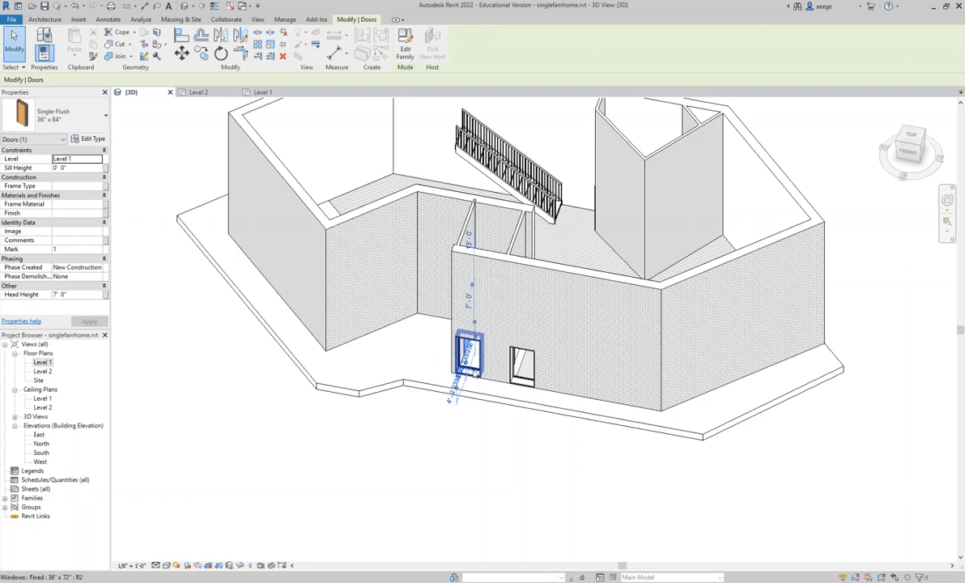
left_click(472, 360)
left_click_drag(470, 351, 471, 341)
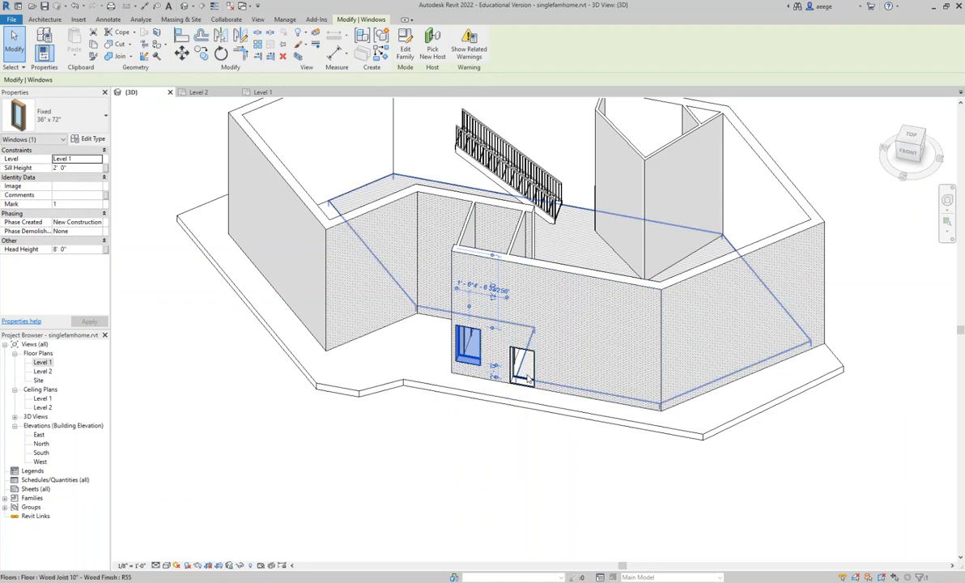
- Raise the second front-wall window to a sill height of 2' 0", matching the window beside it
left_click(524, 369)
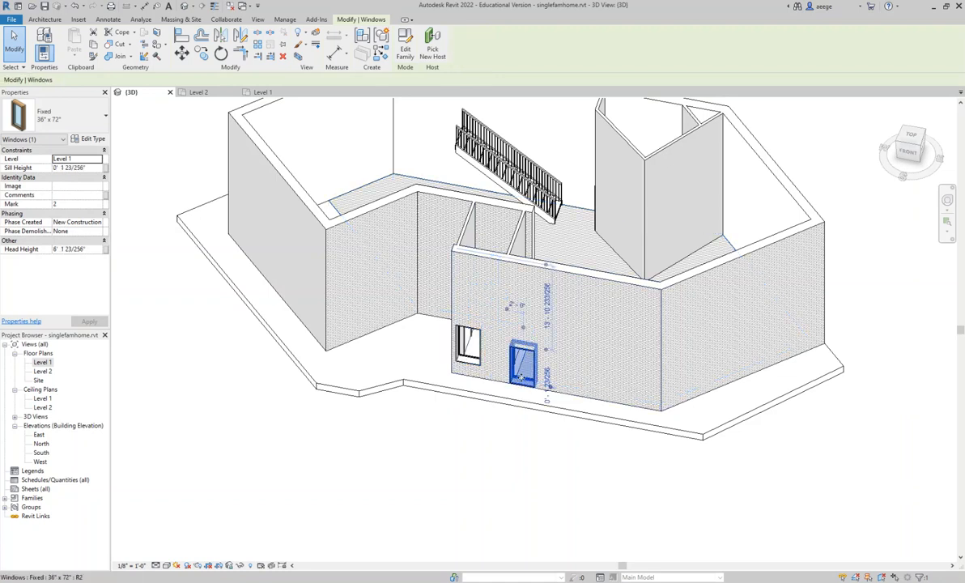
left_click_drag(523, 373, 525, 365)
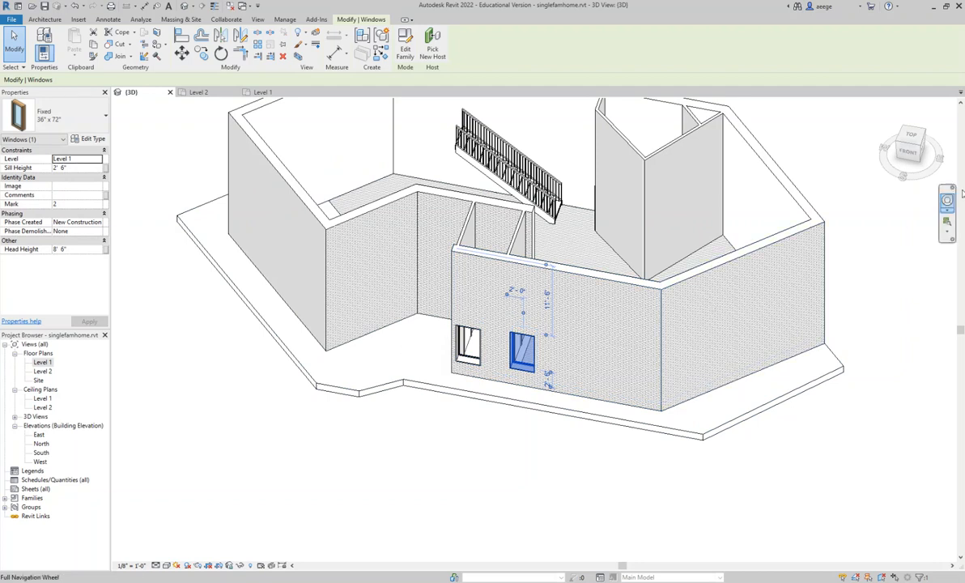
left_click_drag(913, 158, 189, 169)
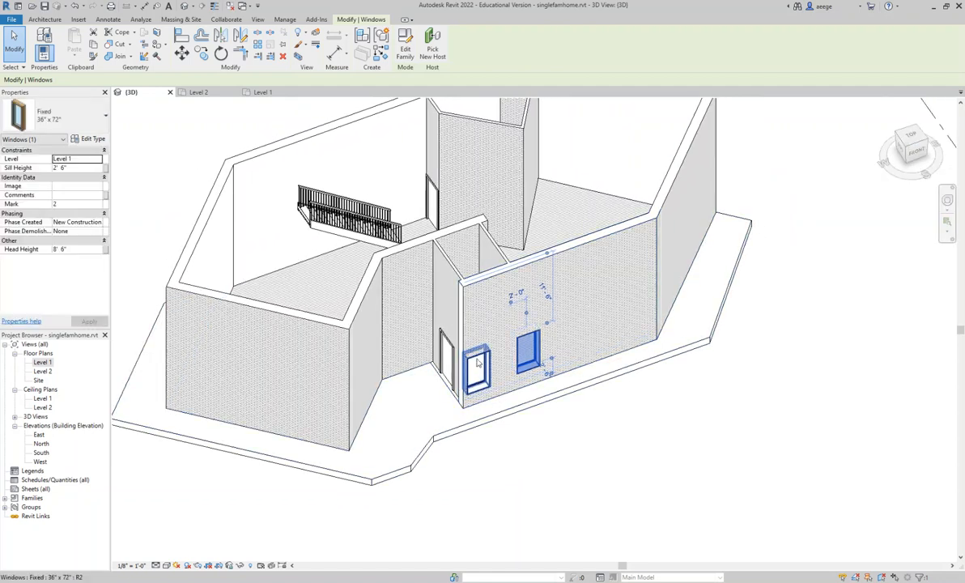
left_click_drag(920, 151, 929, 107)
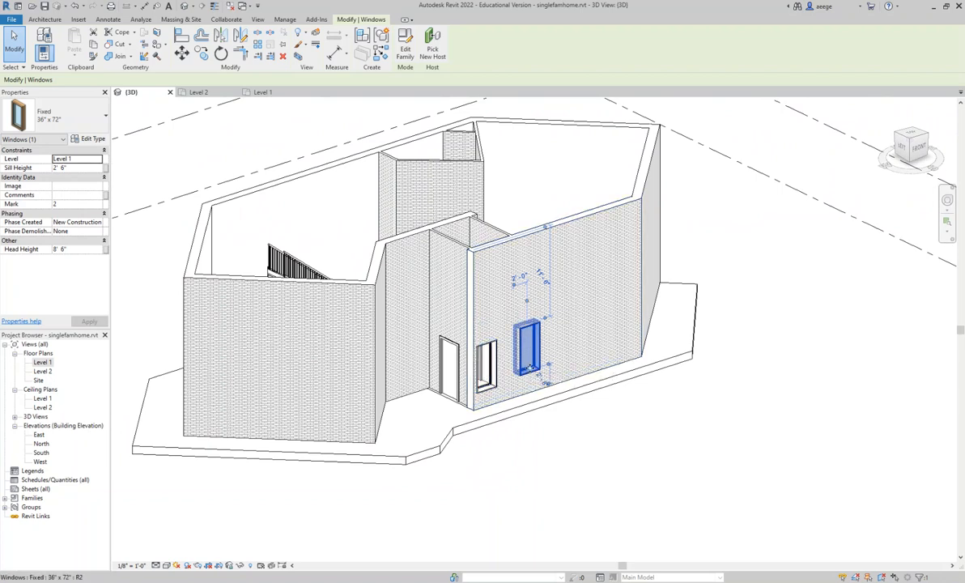
left_click_drag(527, 379, 532, 380)
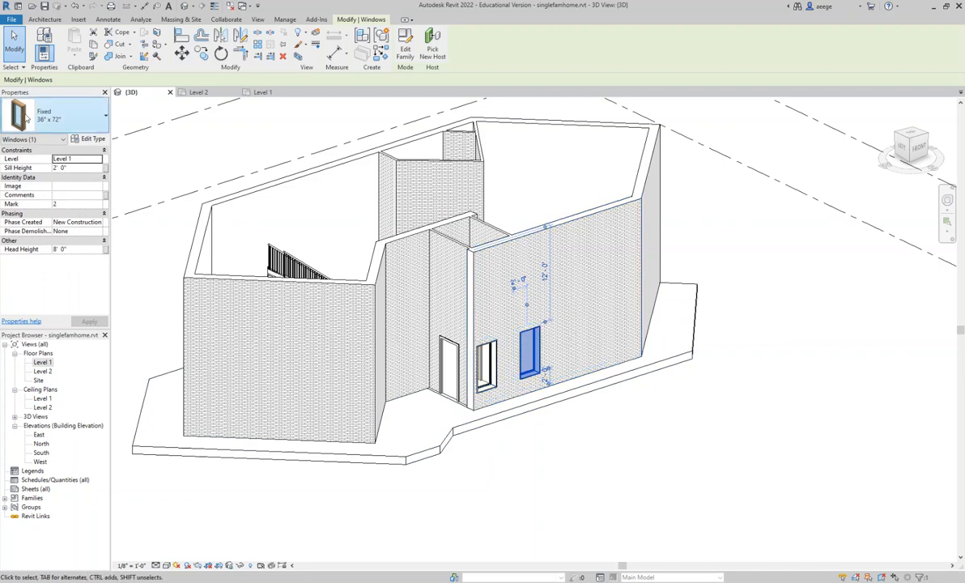
left_click(583, 347)
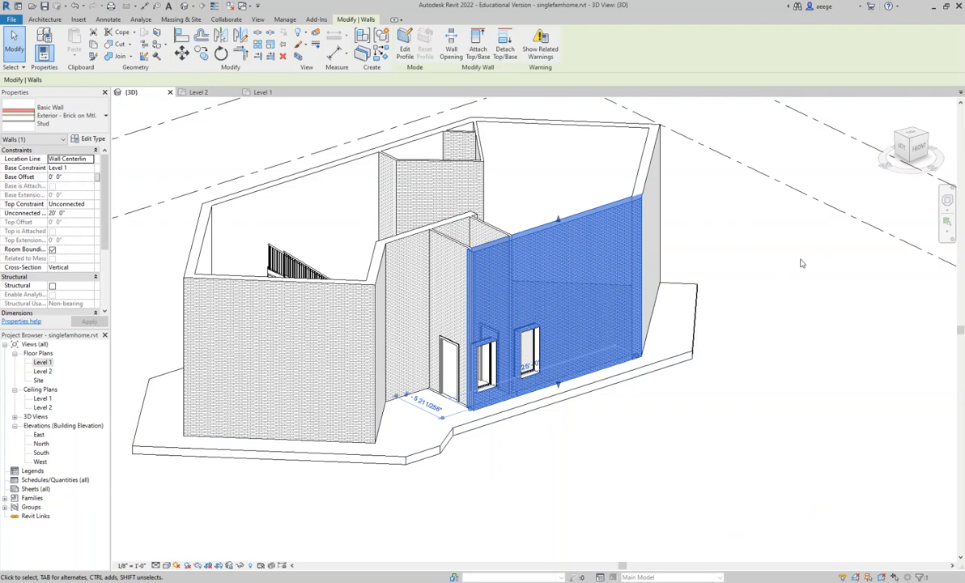
left_click(774, 281)
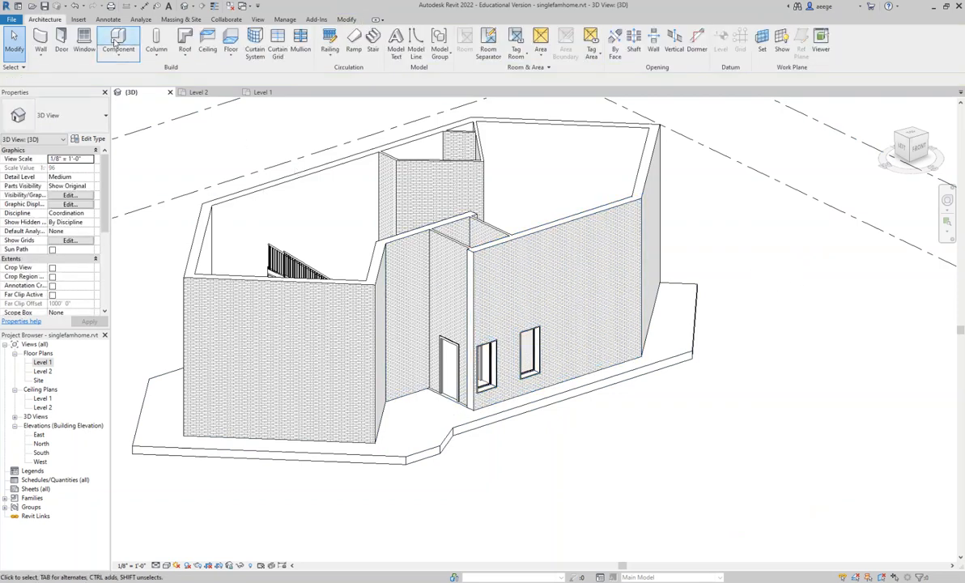
- Place two more Fixed 36" x 72" windows farther along the front brick wall, beyond the existing pair
left_click(81, 45)
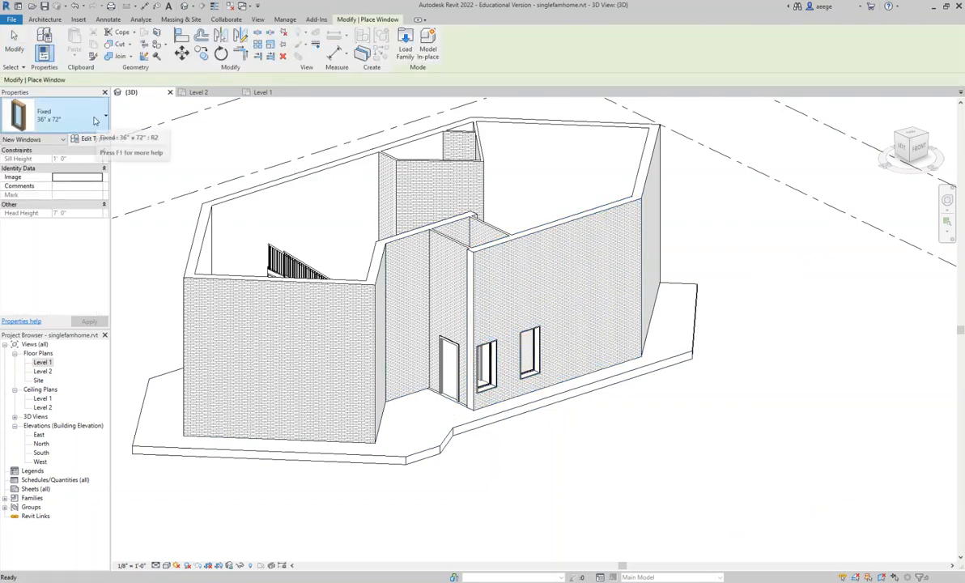
left_click(91, 120)
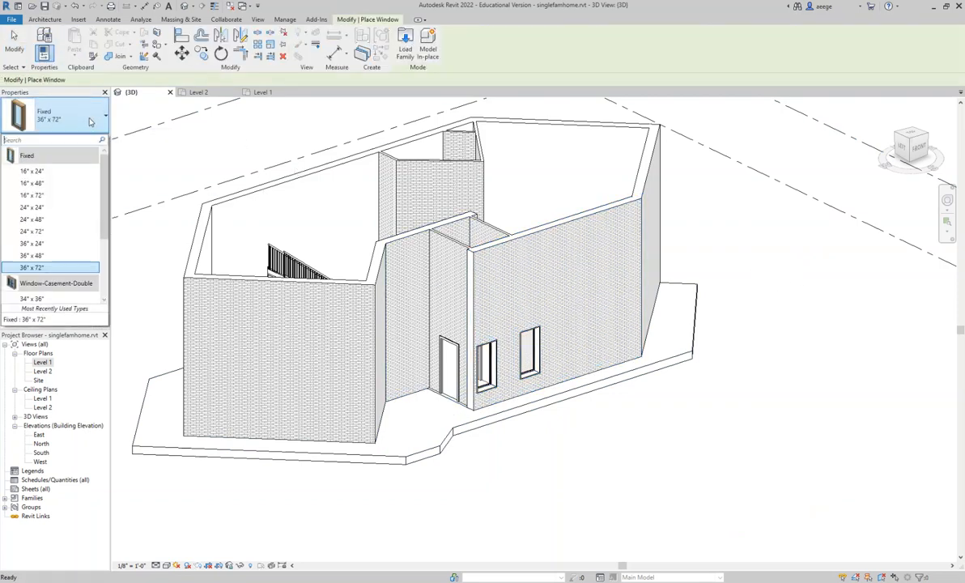
left_click(51, 269)
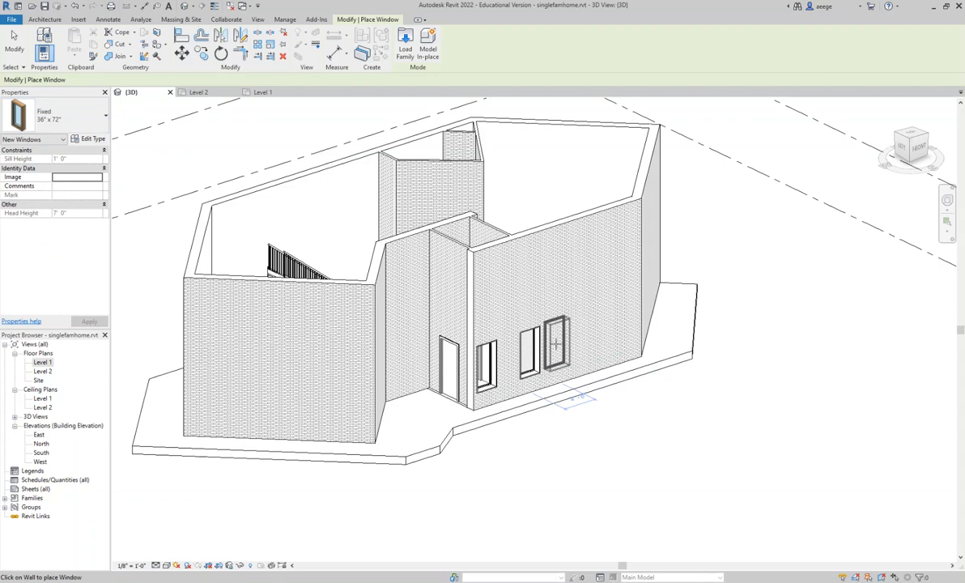
left_click(555, 344)
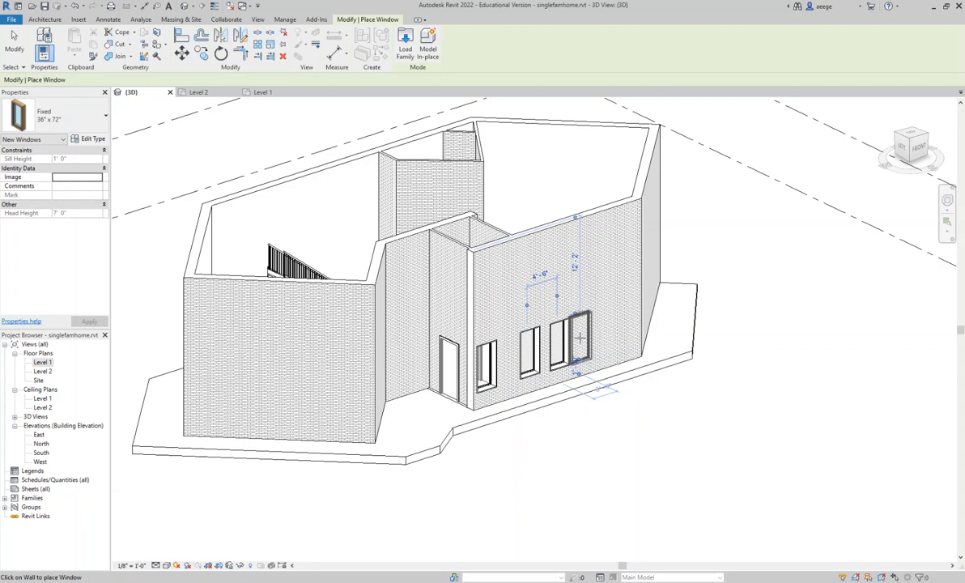
left_click(580, 338)
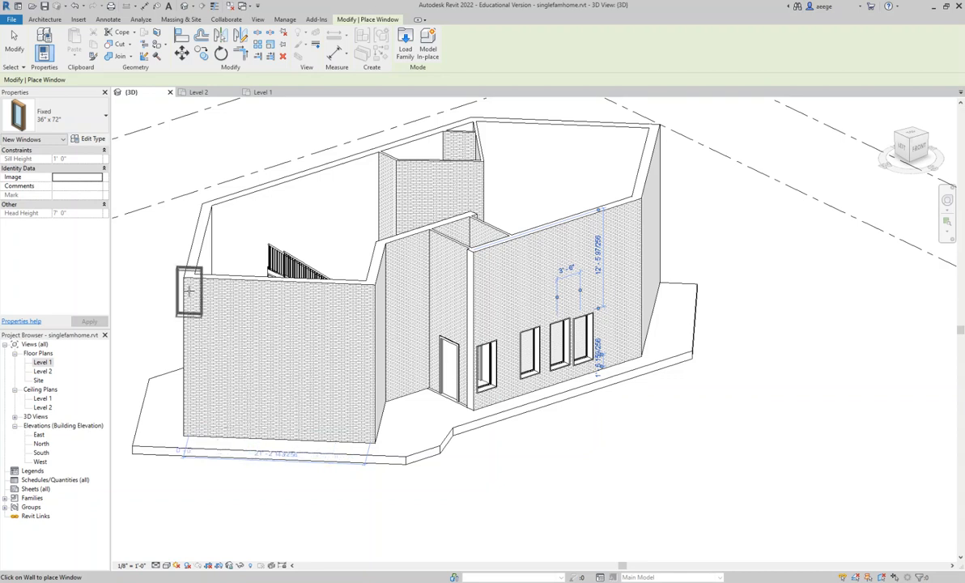
- Place two adjoining Fixed 36" x 24" windows low in the windowless brick wall of the front wing, the first about 9' 6" from its outer corner
left_click(93, 119)
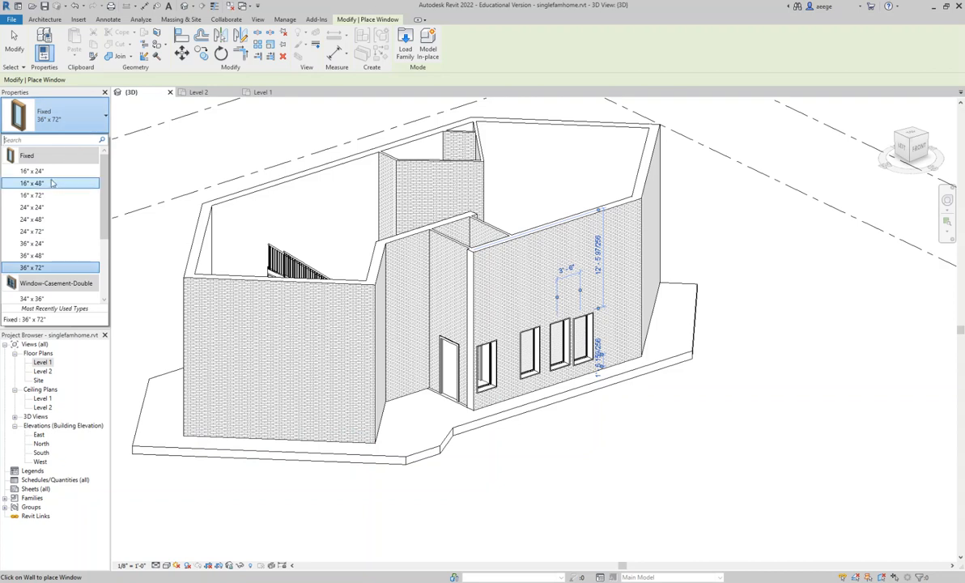
left_click(50, 171)
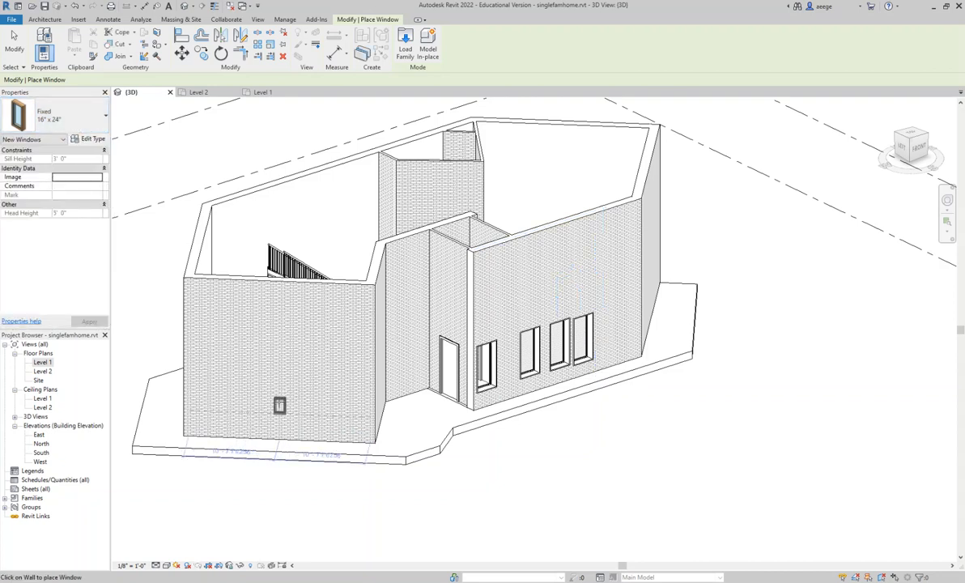
left_click(102, 119)
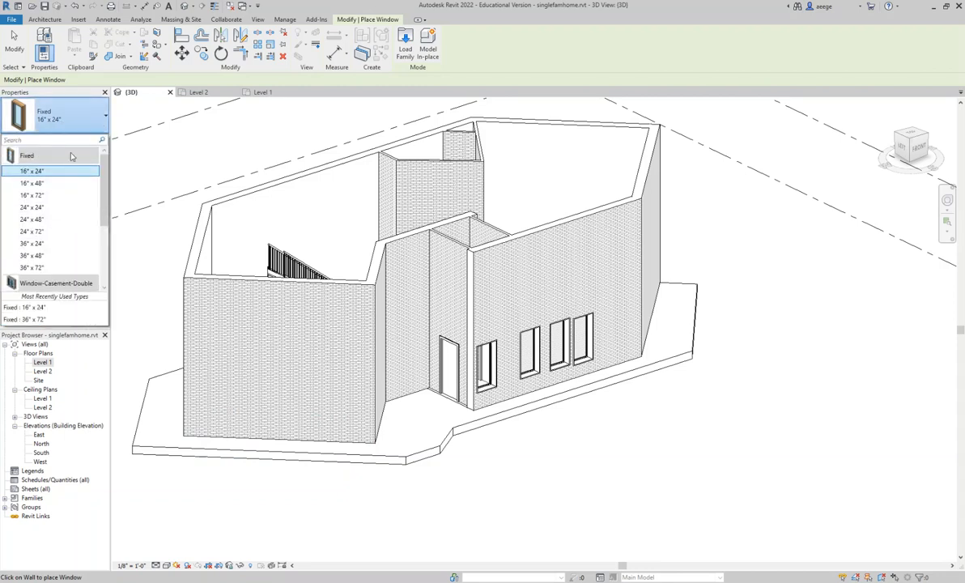
left_click(30, 244)
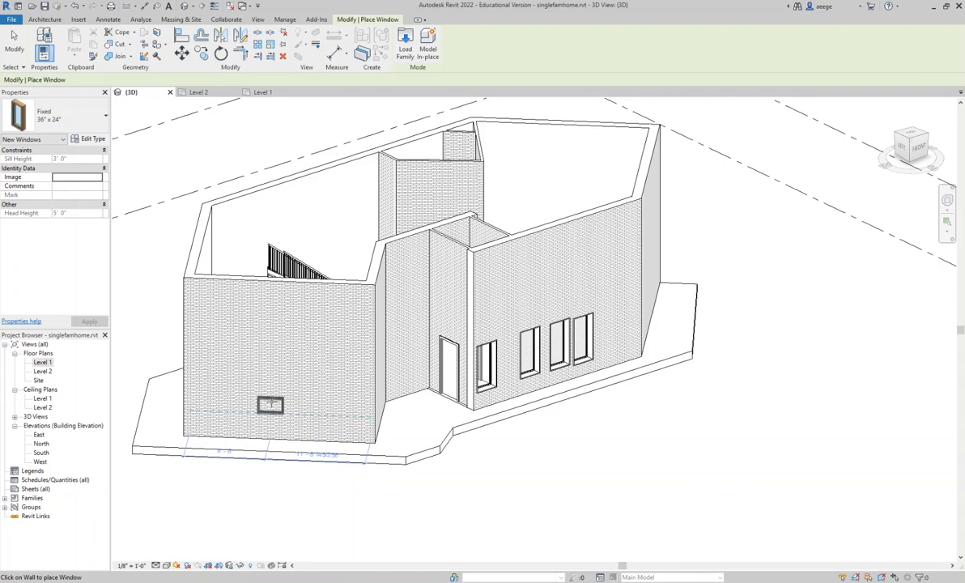
left_click(271, 405)
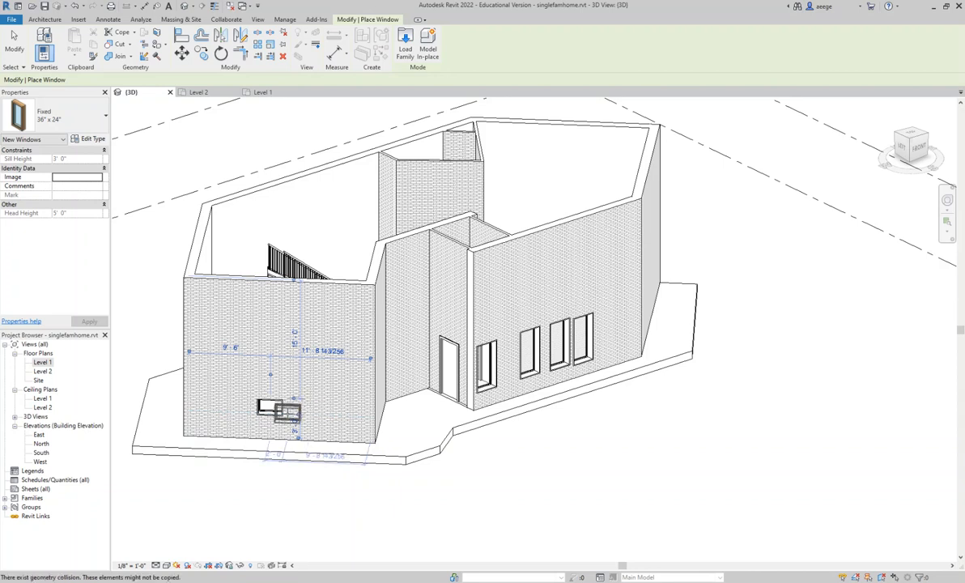
scroll(285, 414, "down", 2)
scroll(285, 412, "up", 5)
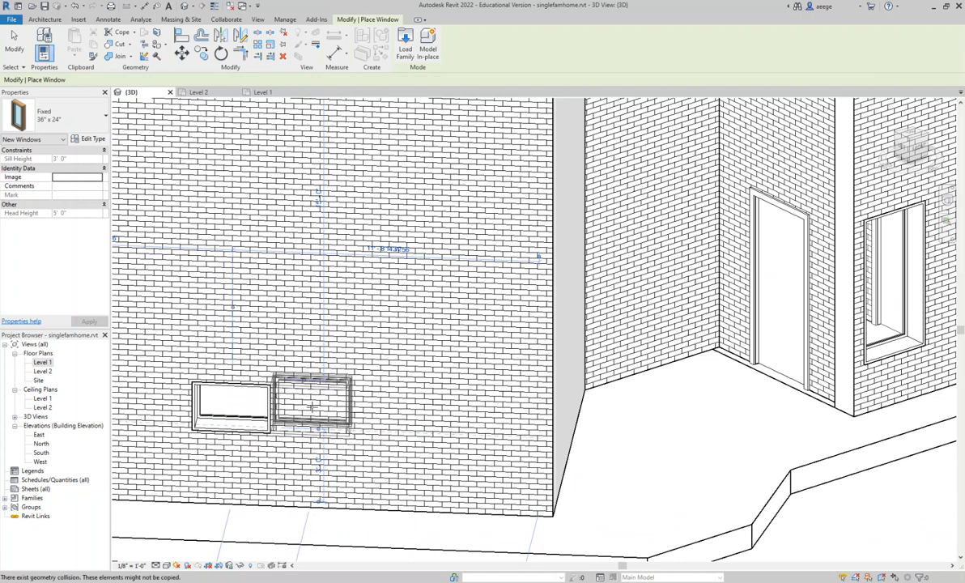
left_click(313, 409)
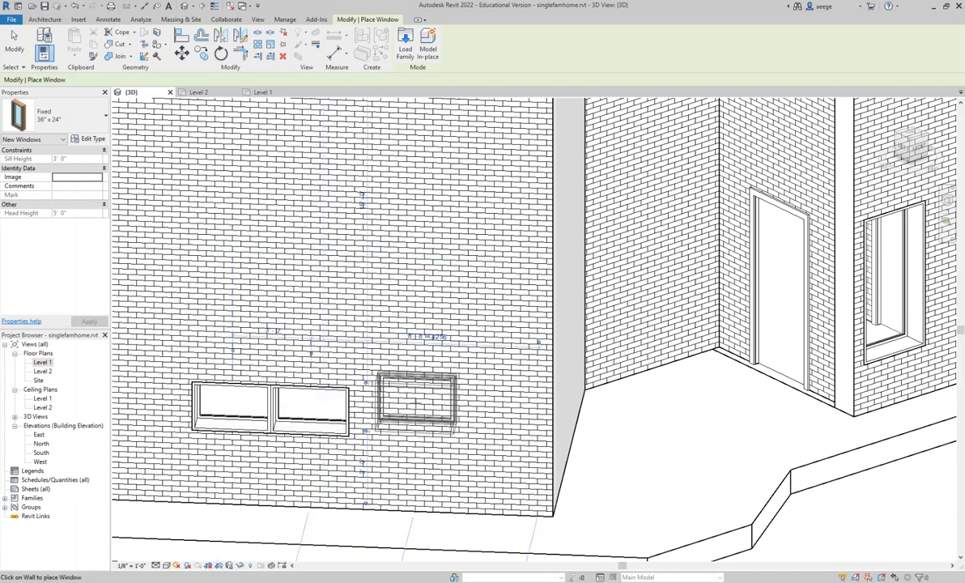
scroll(410, 373, "down", 1)
scroll(410, 373, "up", 4)
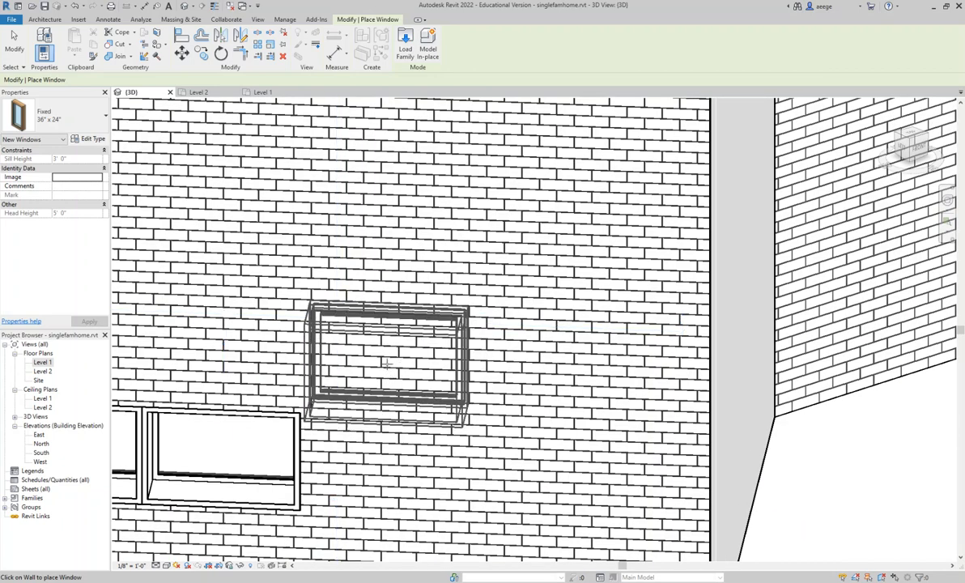
key("Escape")
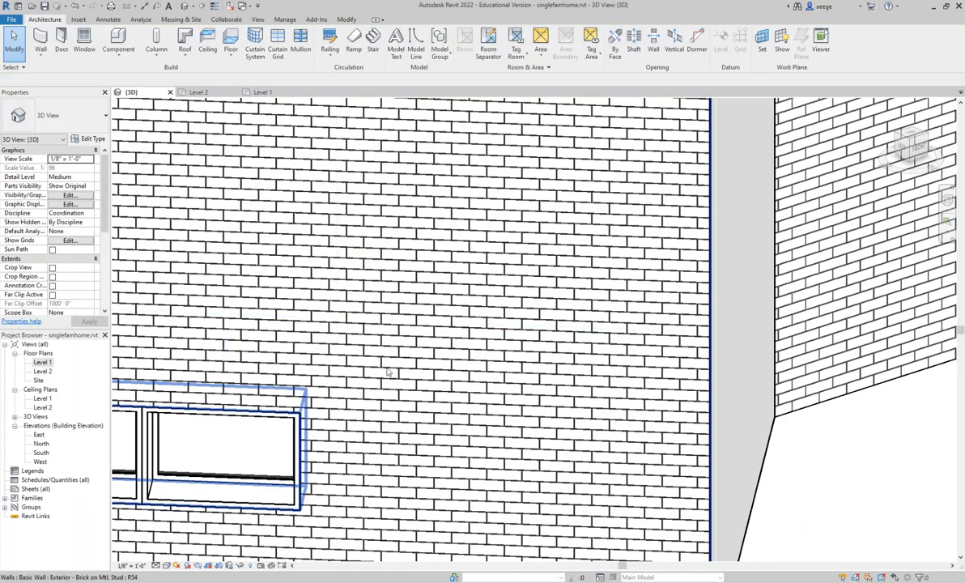
- Move the outermost front-wall window against its neighbour, at 3' 0" spacing and a 1' 10" sill height
scroll(387, 372, "down", 4)
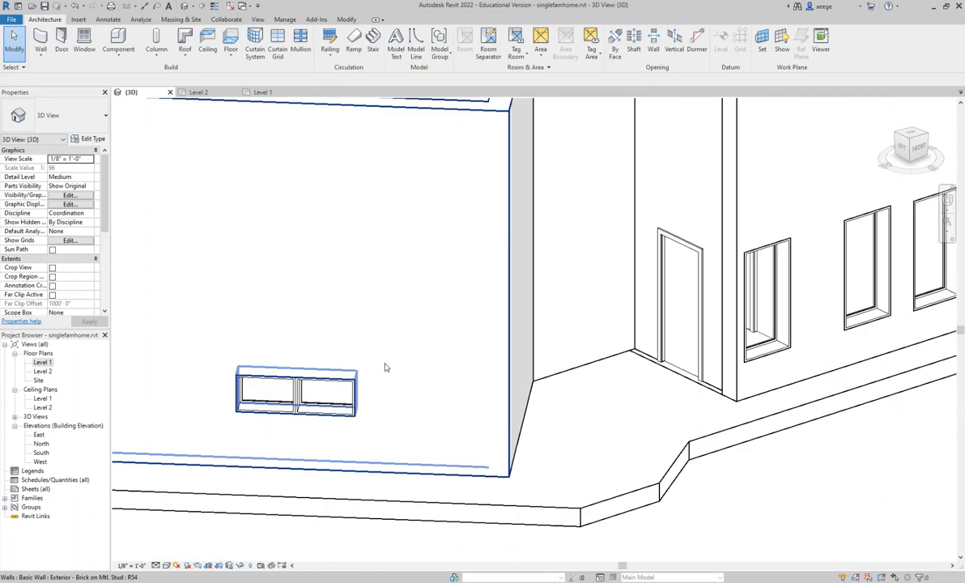
scroll(386, 367, "down", 1)
middle_click_drag(382, 361, 319, 380)
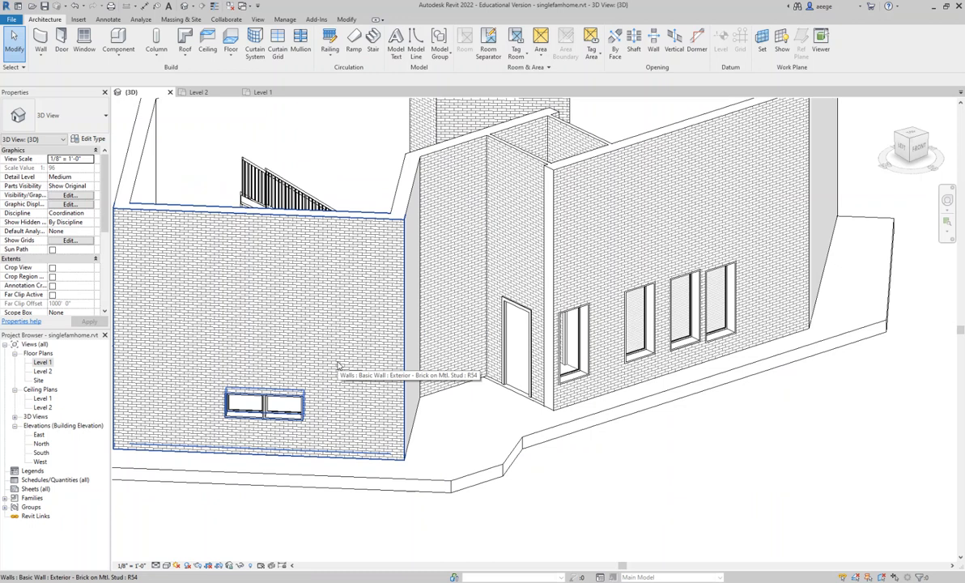
middle_click_drag(341, 362, 360, 384, "shift")
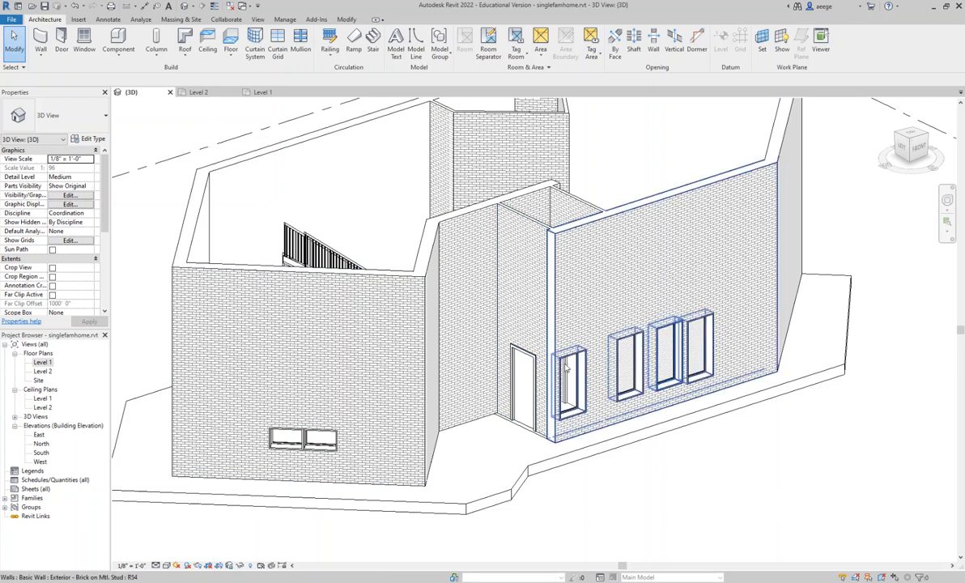
scroll(695, 332, "down", 2)
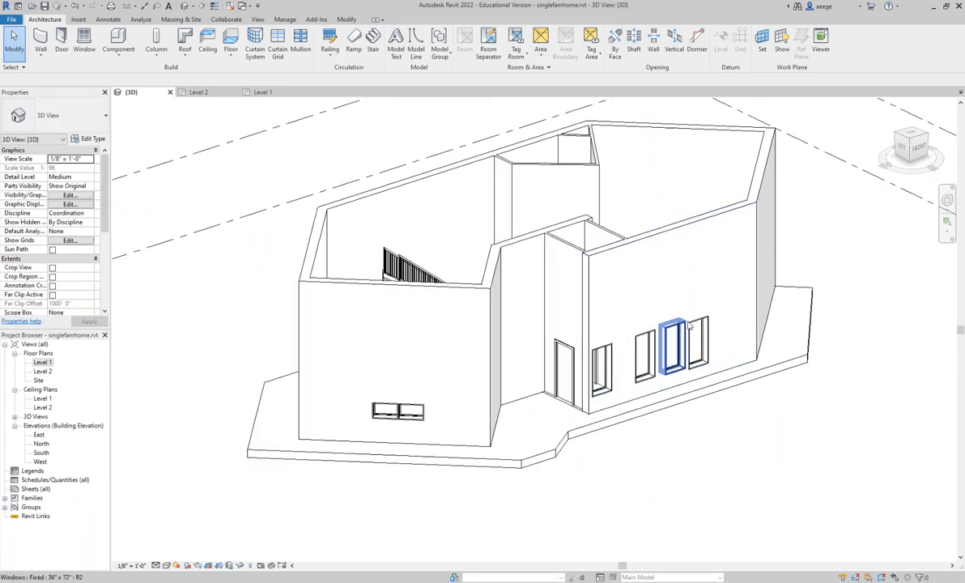
scroll(693, 326, "up", 3)
scroll(693, 326, "up", 5)
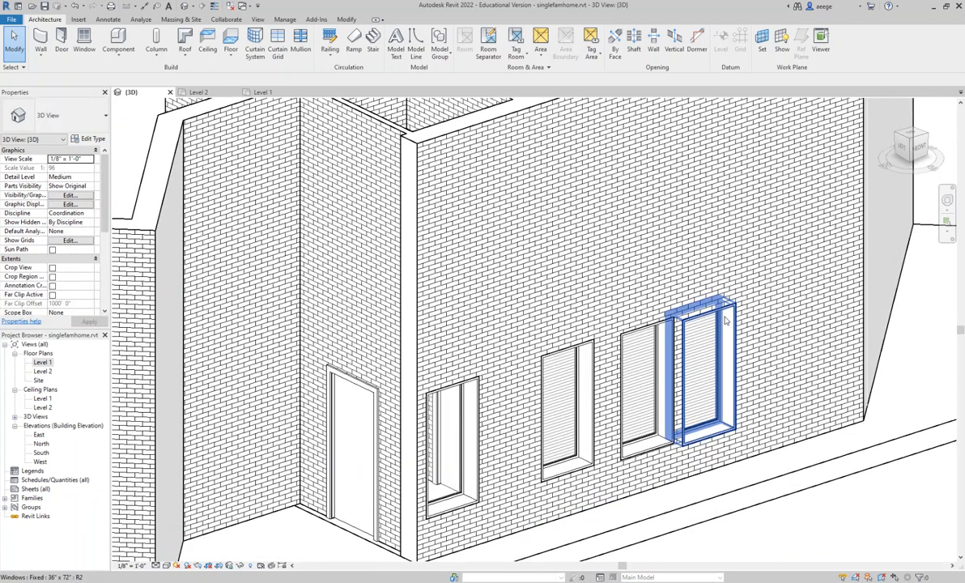
left_click(726, 322)
left_click_drag(727, 322, 704, 312)
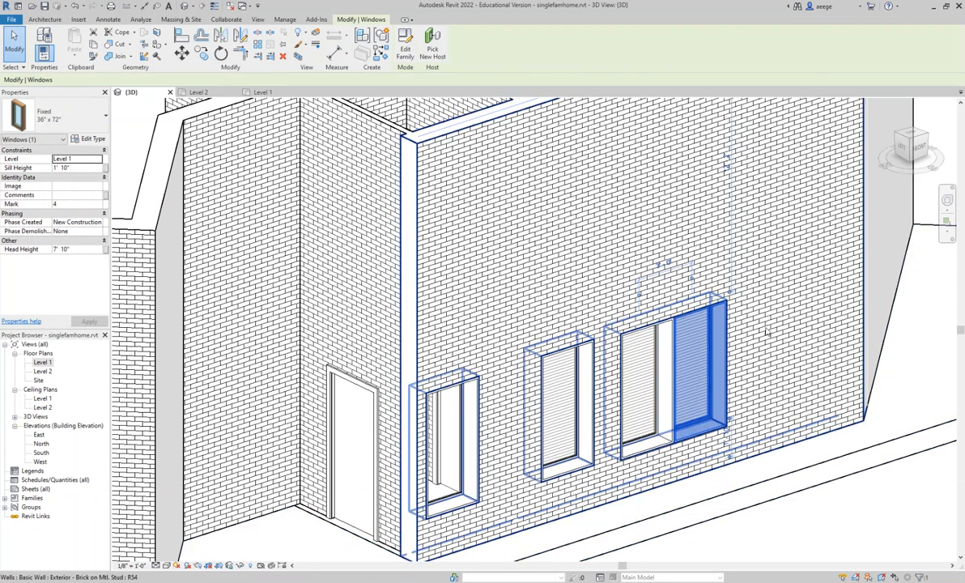
- Examine the front-wall windows straight from the front, and view the whole house from directly above
scroll(737, 352, "down", 4)
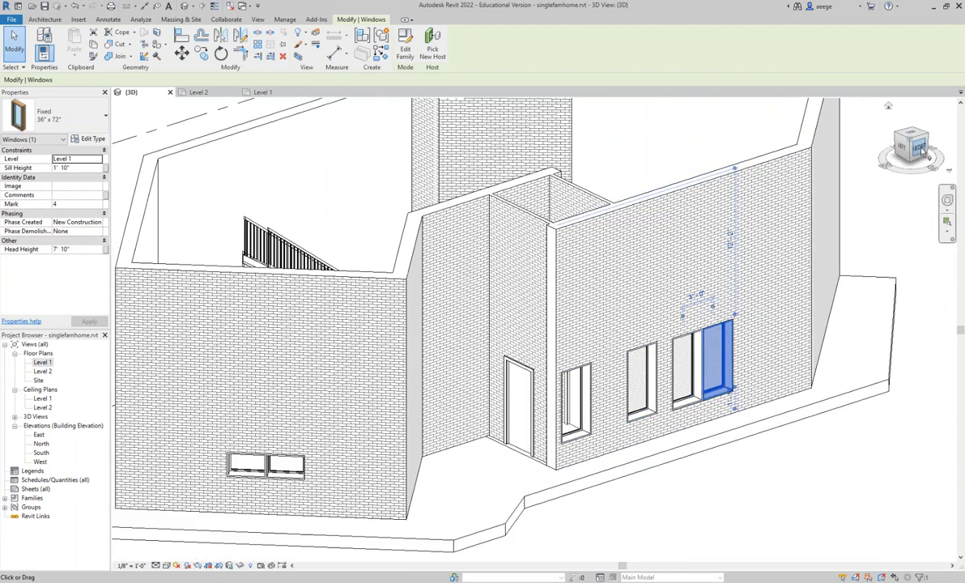
left_click(908, 153)
scroll(789, 213, "up", 3)
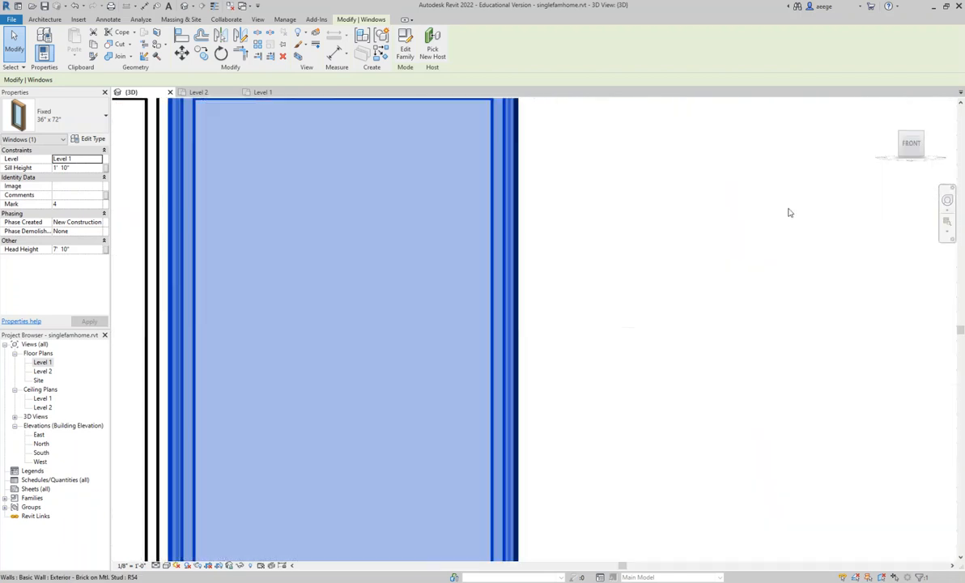
scroll(792, 214, "down", 3)
scroll(790, 215, "down", 5)
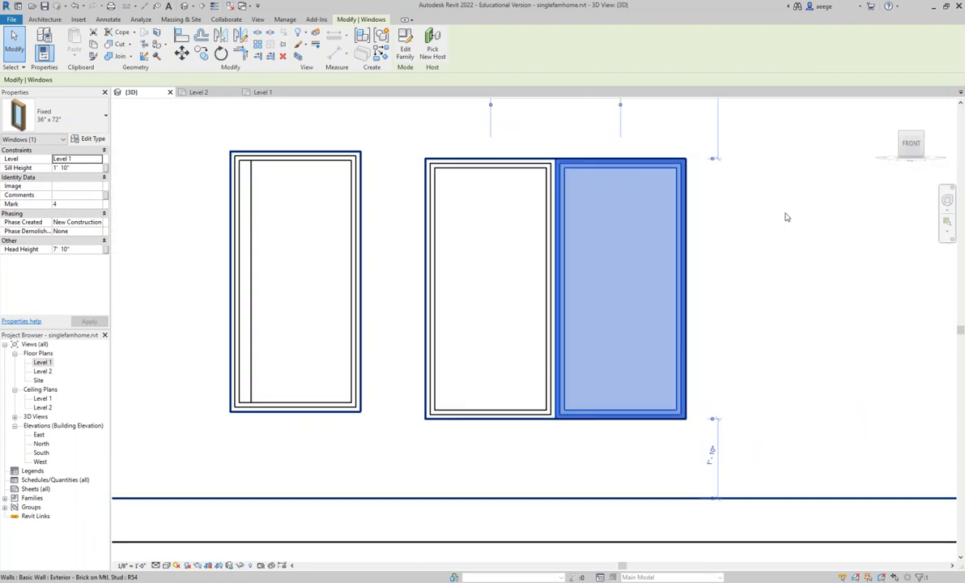
middle_click_drag(770, 224, 750, 336)
left_click(911, 137)
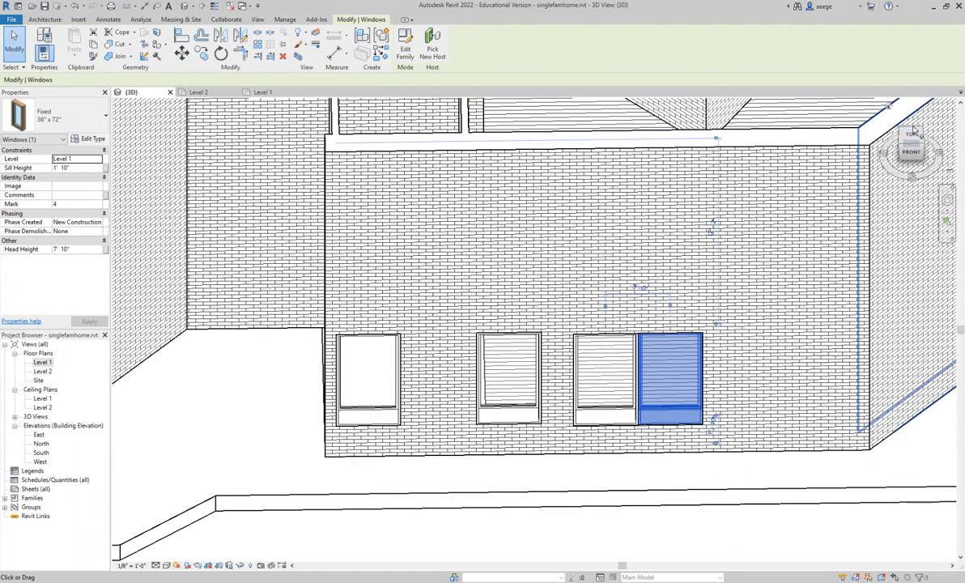
left_click(912, 132)
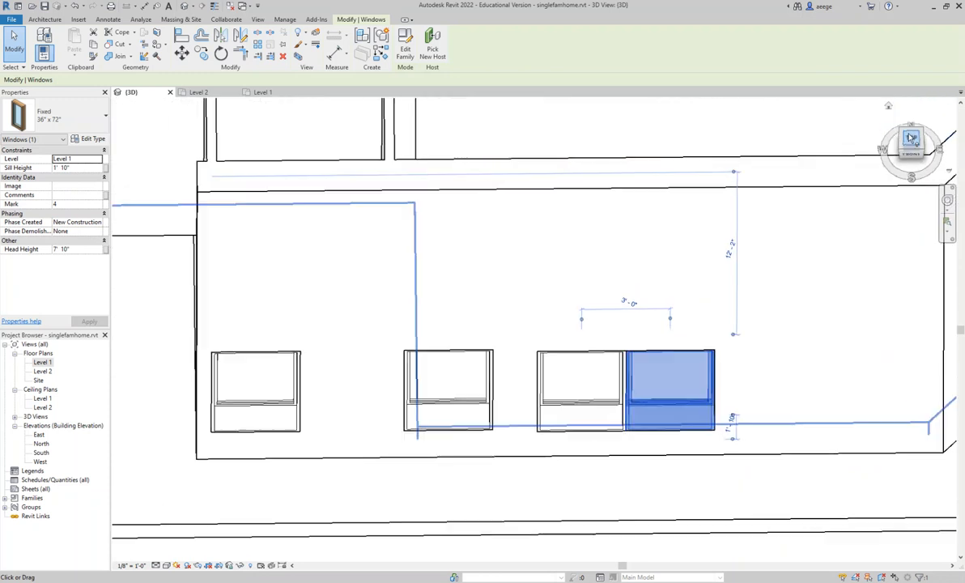
scroll(699, 230, "down", 10)
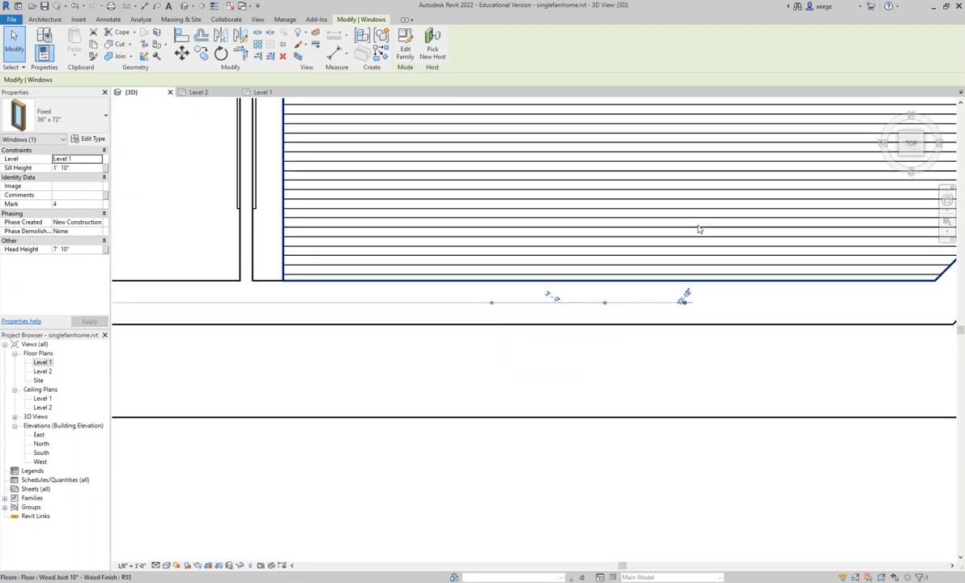
scroll(677, 228, "down", 3)
mouse_move(662, 190)
middle_mouse_down()
mouse_move(670, 215)
mouse_move(571, 334)
mouse_move(506, 345)
middle_mouse_up()
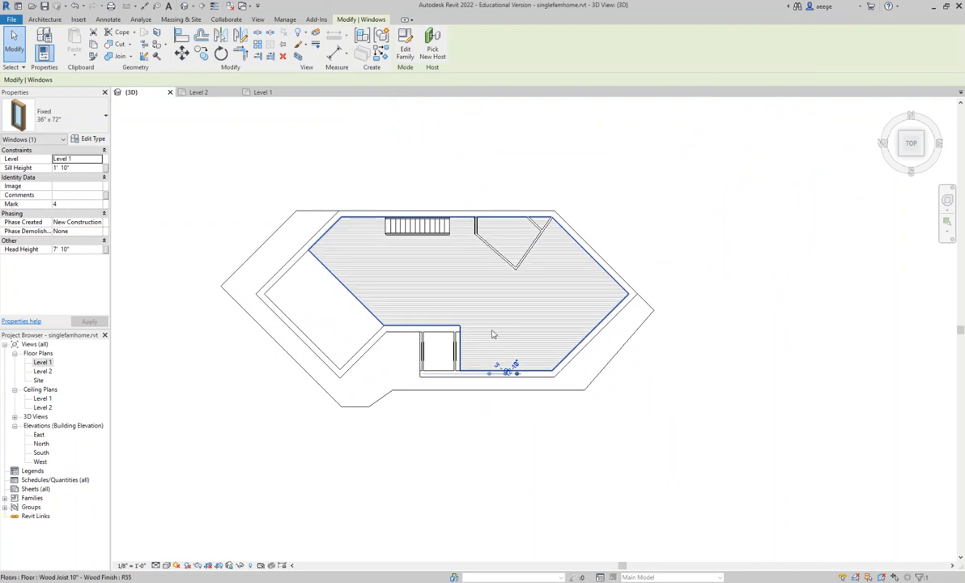
left_click(43, 372)
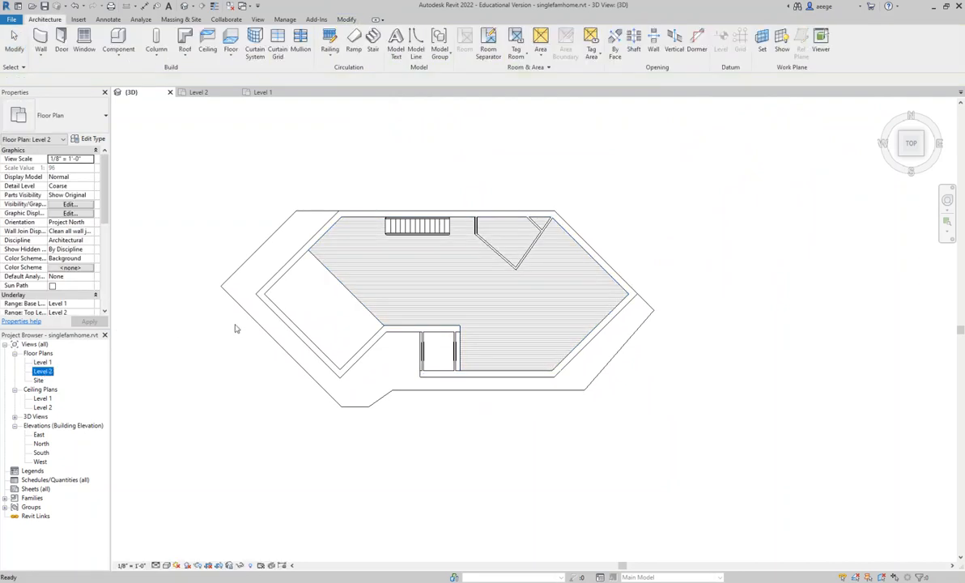
scroll(307, 305, "up", 1)
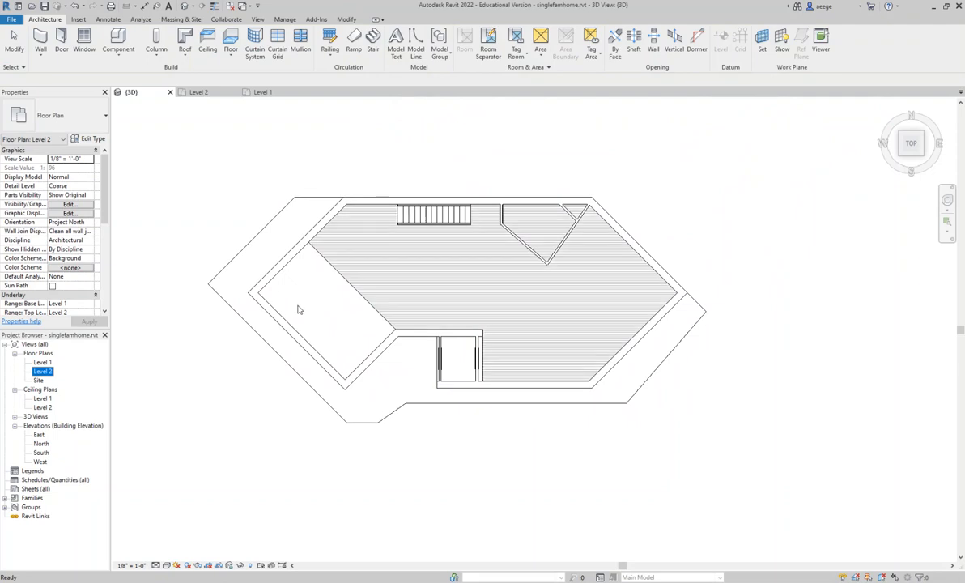
scroll(298, 307, "up", 1)
left_click(298, 329)
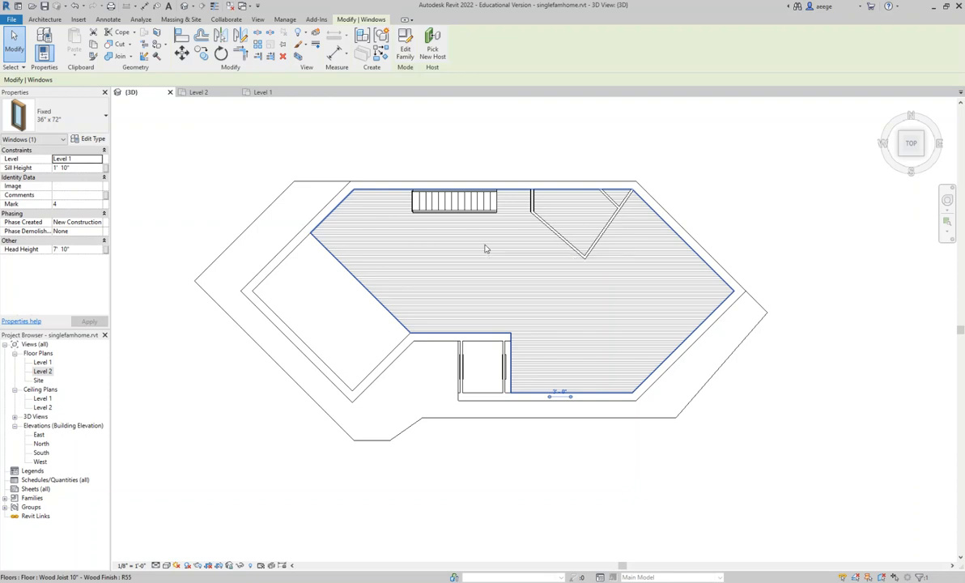
- Start an architectural floor boundary sketch using the Wood Joist 10" - Wood Finish floor type
left_click(44, 20)
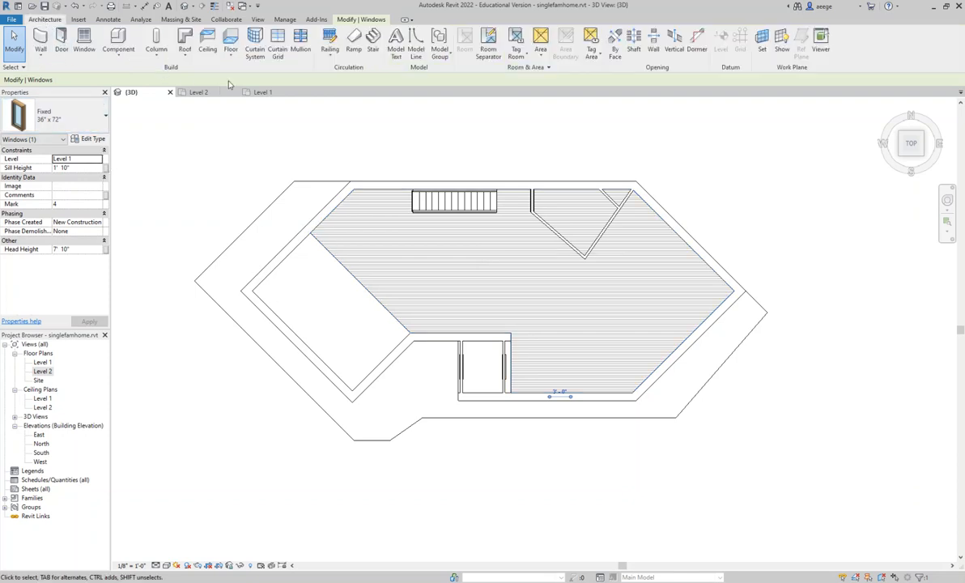
left_click(231, 55)
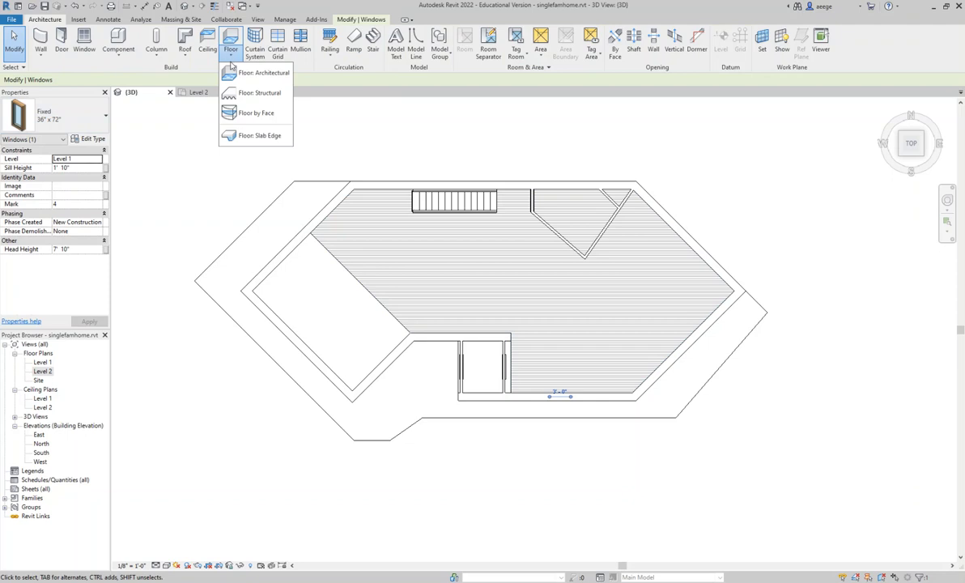
left_click(231, 79)
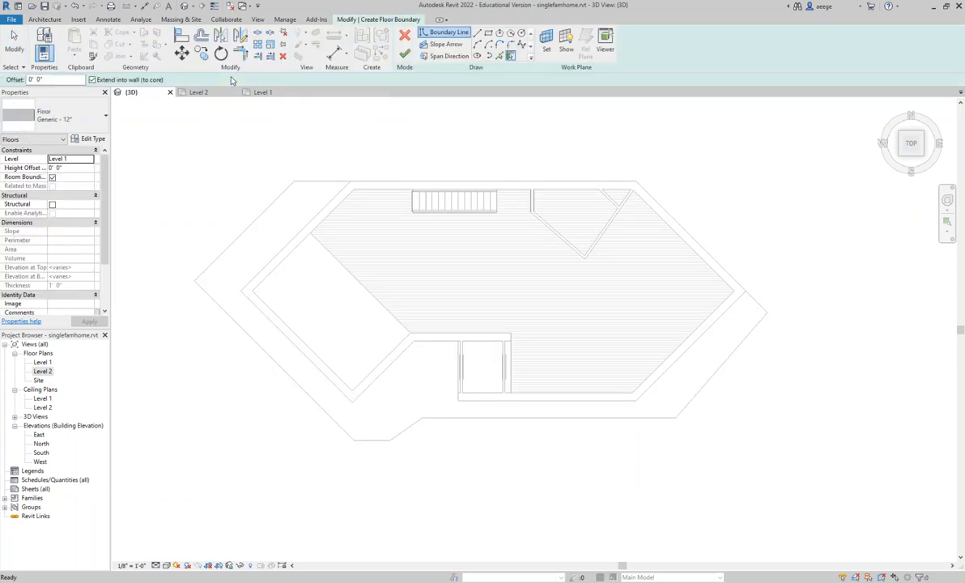
left_click(105, 118)
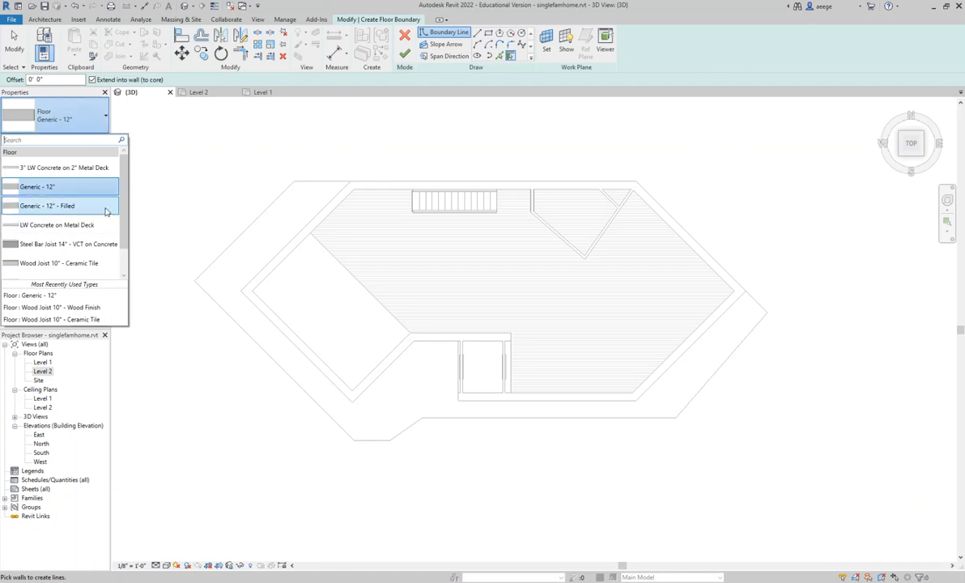
left_click_drag(123, 193, 118, 221)
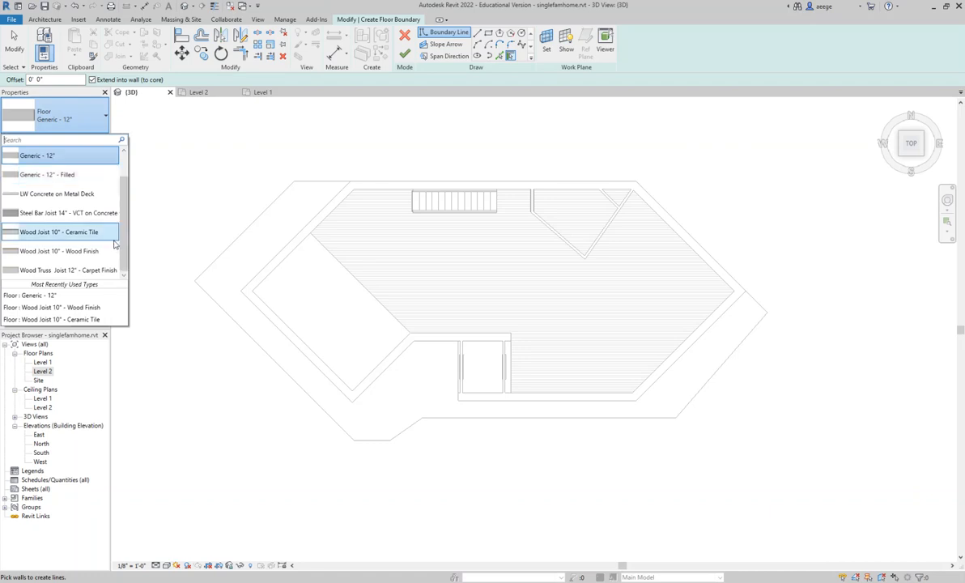
left_click(84, 252)
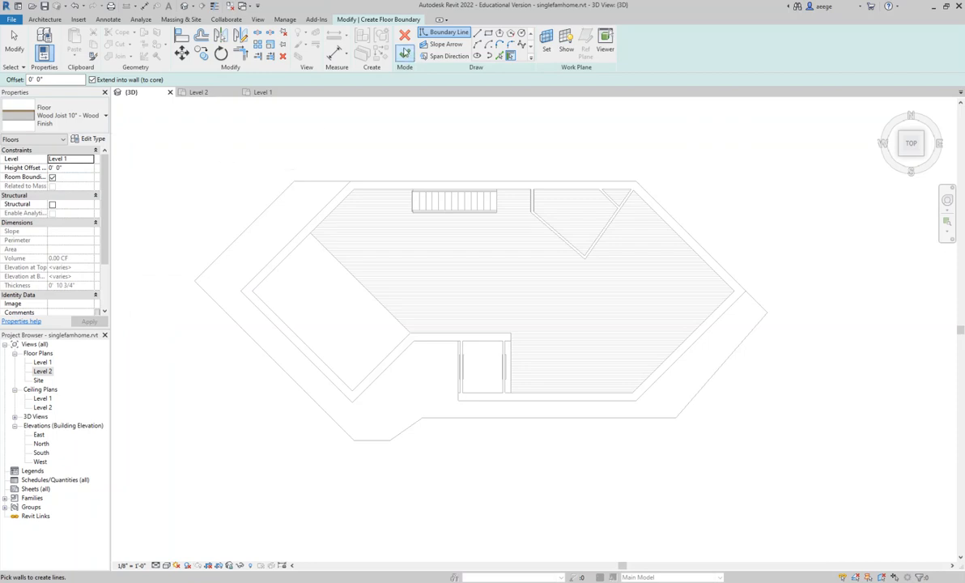
- Draw straight floor boundary lines along the west wing's two lower inner wall faces, from its west corner to the inner corner beside the entry
left_click(477, 34)
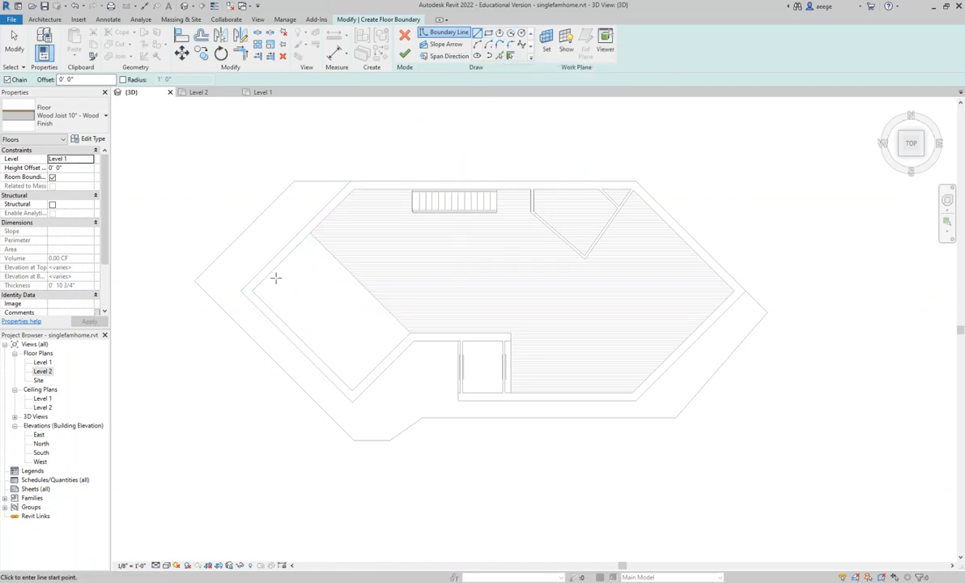
left_click(247, 292)
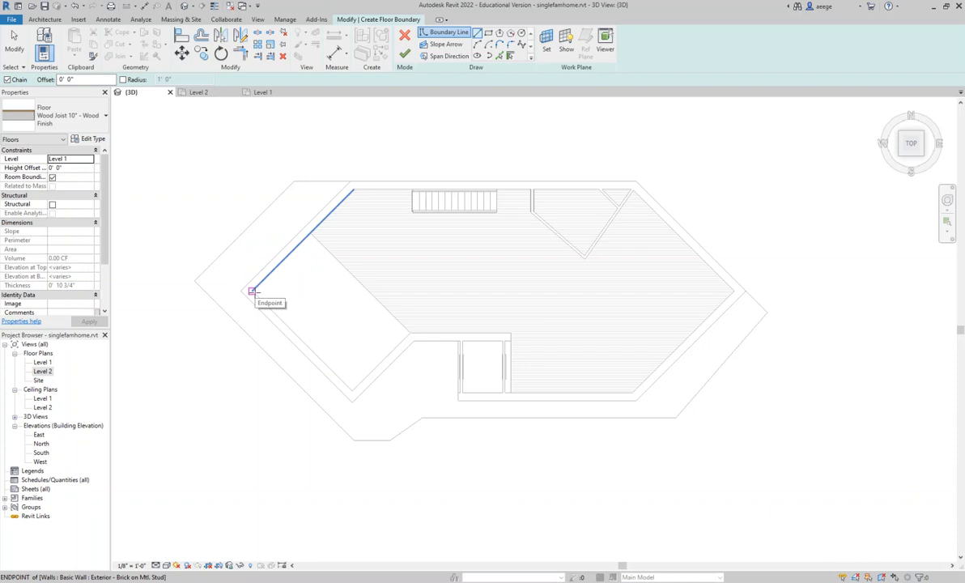
left_click(253, 292)
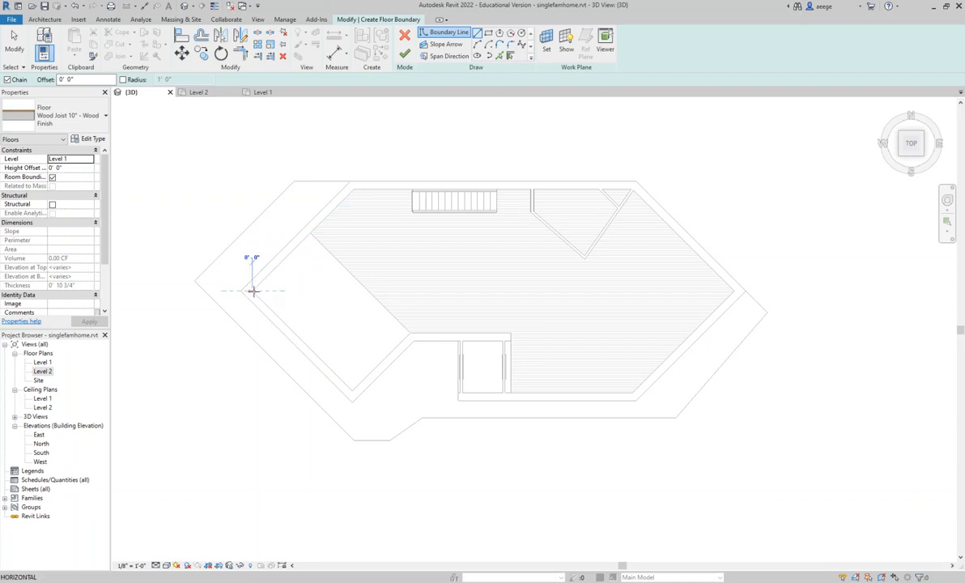
left_click(353, 389)
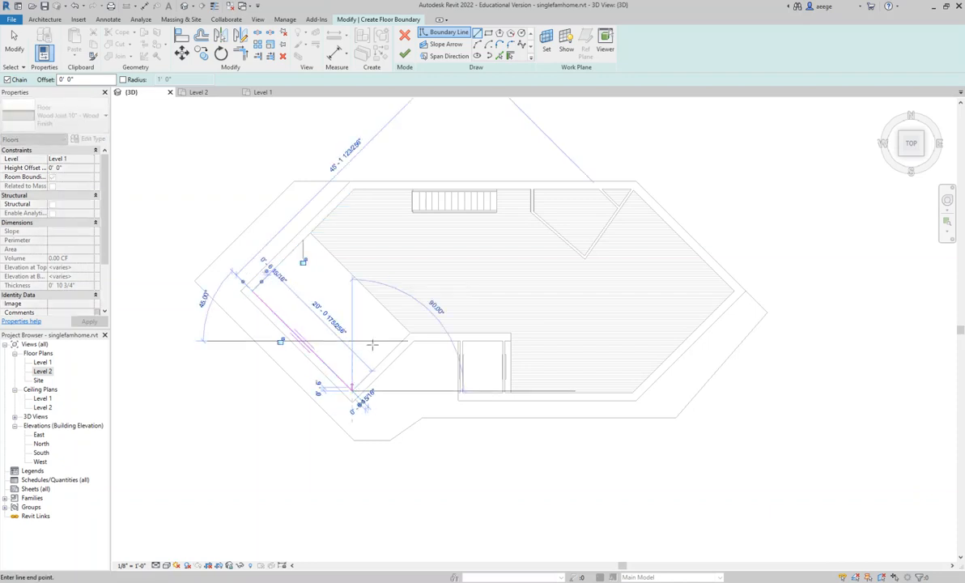
left_click(411, 332)
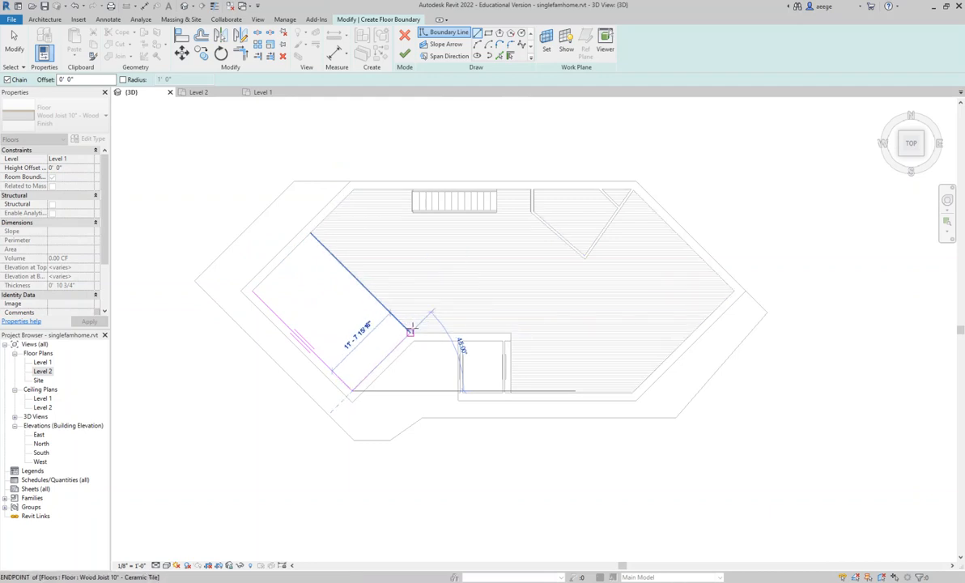
- Extend the boundary diagonally into the open area, turn toward the front for about 16' 7", and drop about 8' 5" to the front wall
left_click(481, 262)
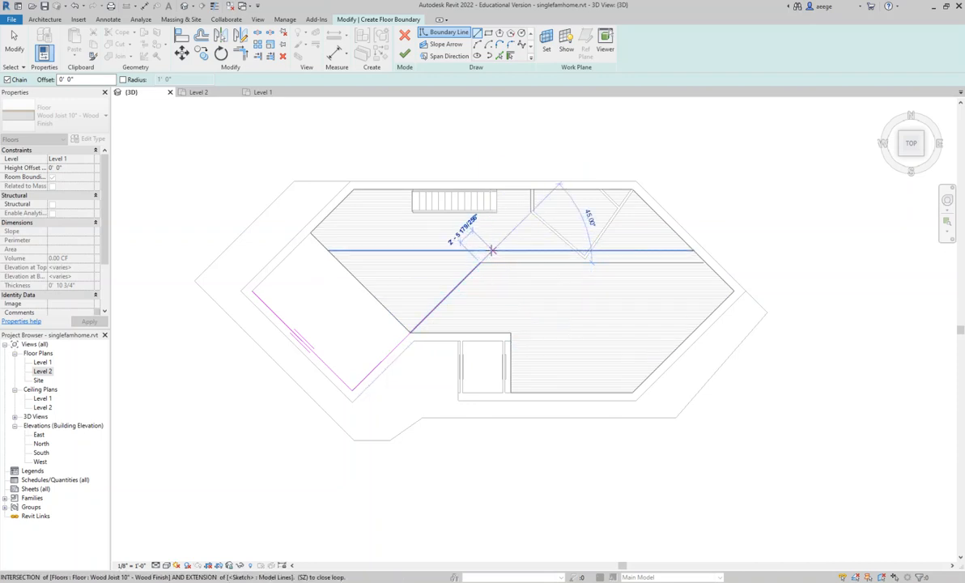
left_click(491, 251)
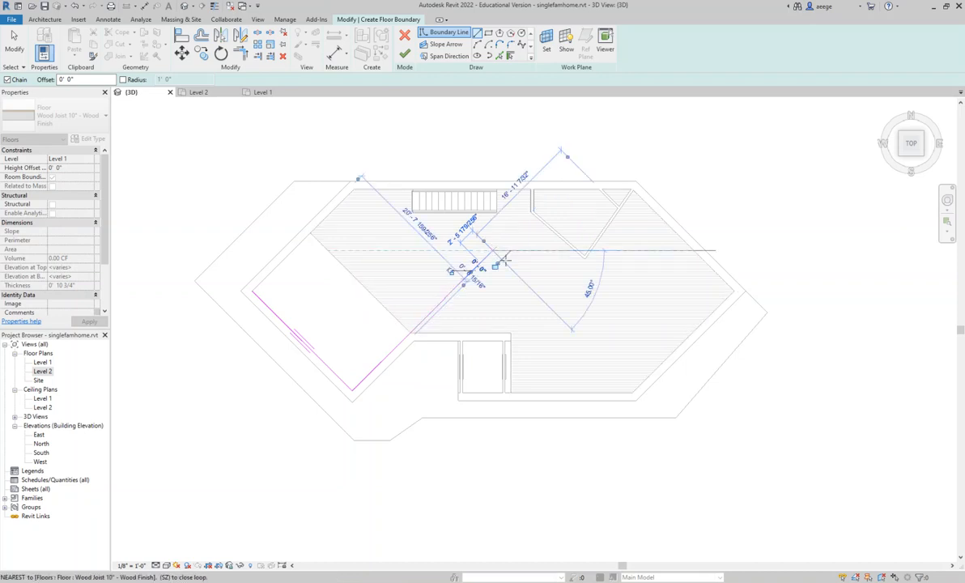
left_click(574, 332)
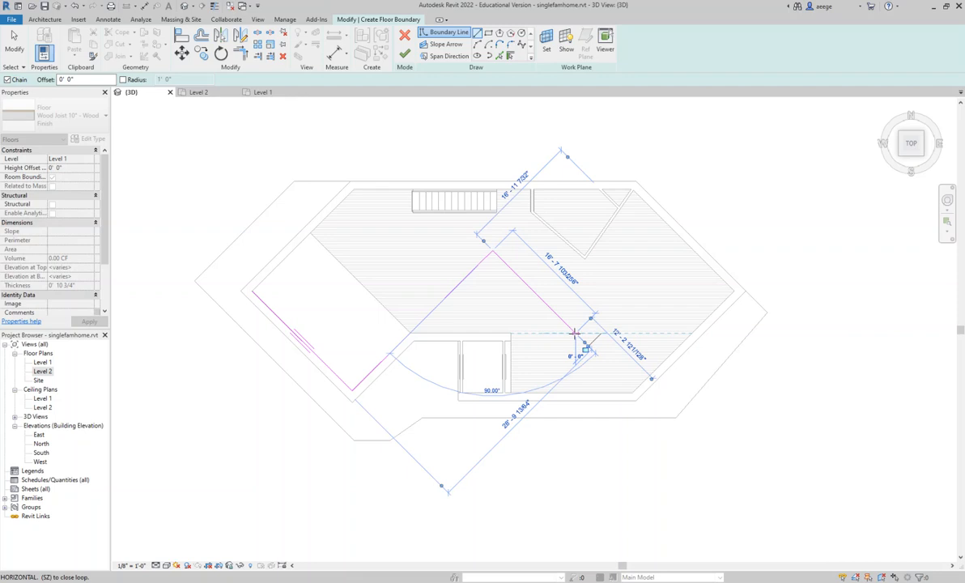
left_click(575, 393)
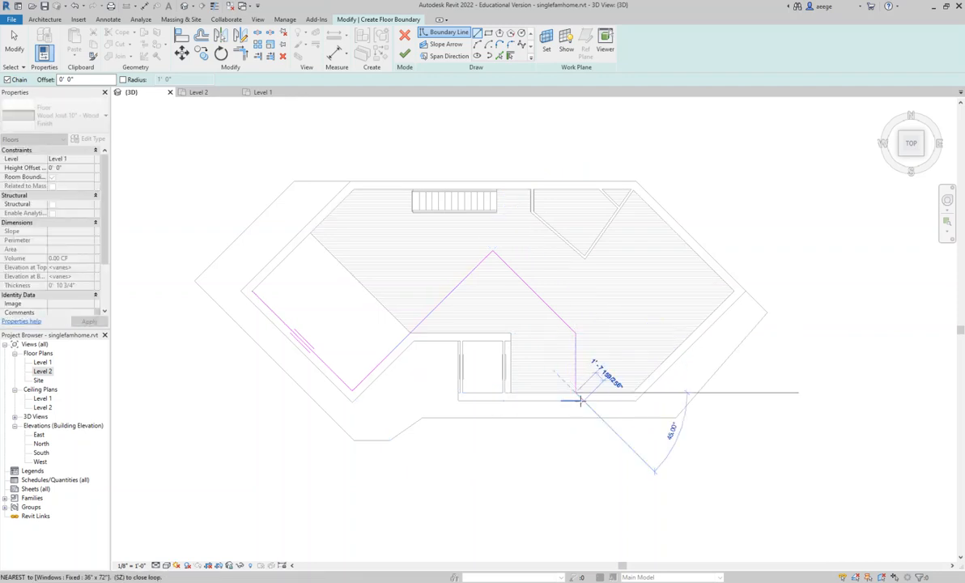
- Continue the floor boundary along the front, southeast, northeast and rear inner wall faces as far as the staircase's east end
left_click(632, 393)
left_click(733, 292)
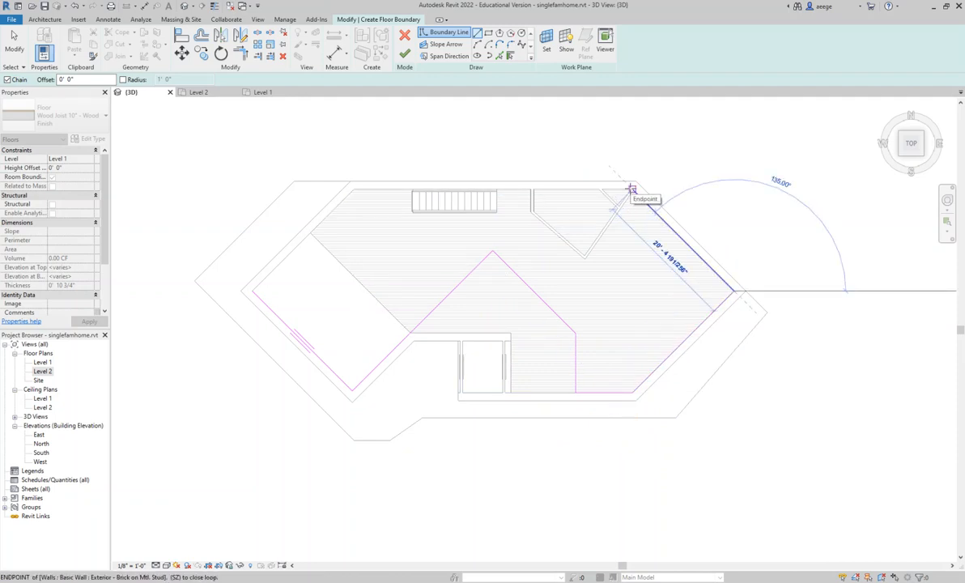
left_click(633, 189)
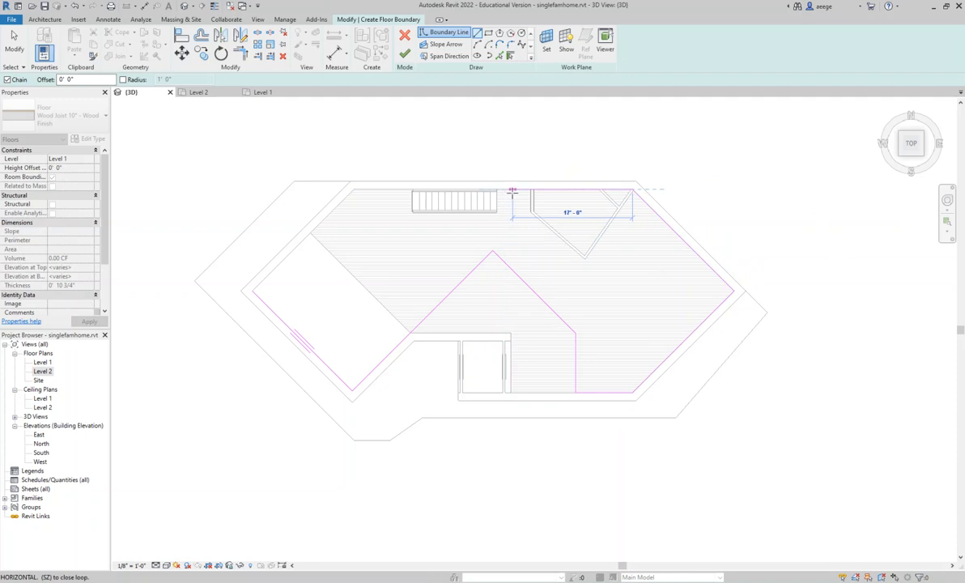
left_click(498, 190)
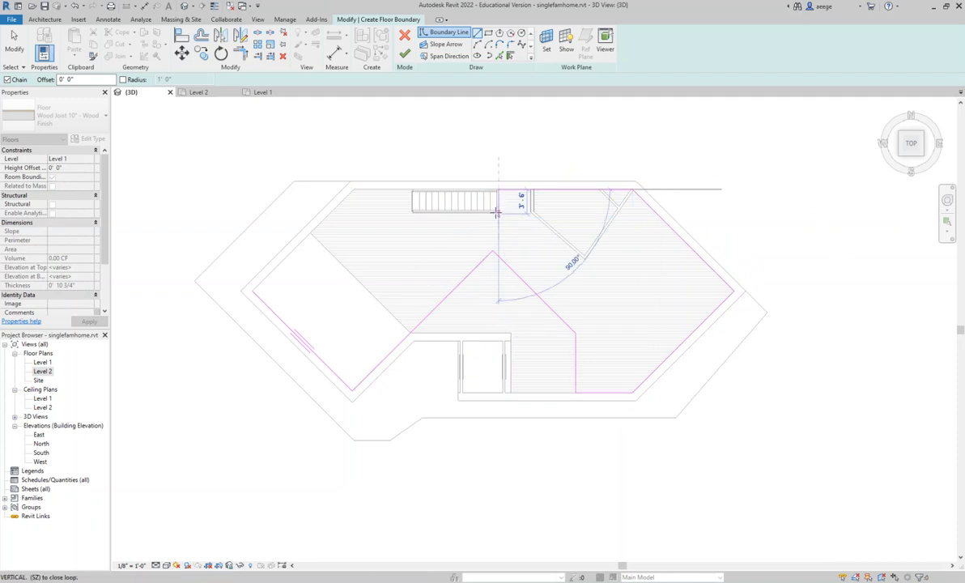
- Route the boundary around the staircase at about 3' 6" deep, close the loop at the west corner, and finish the floor sketch
left_click(498, 212)
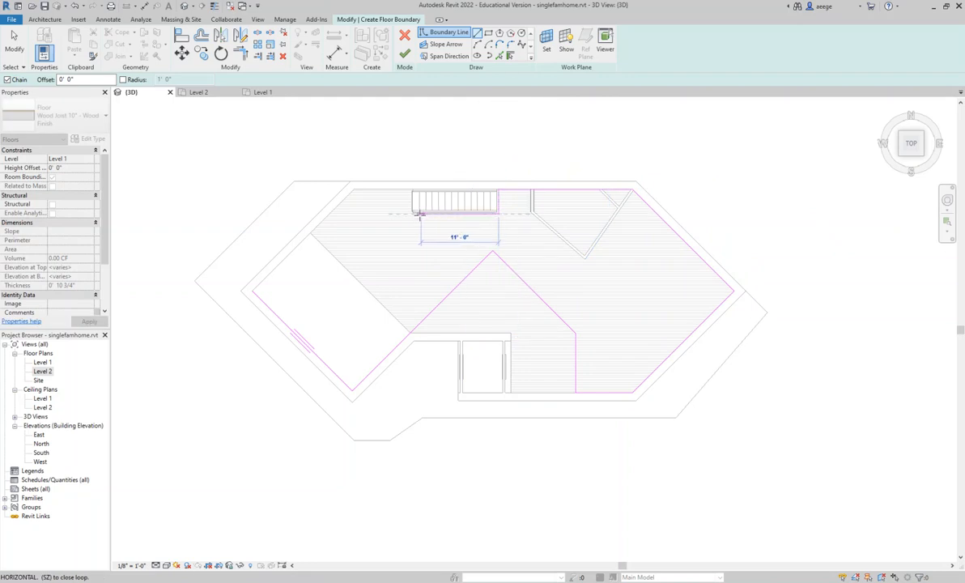
left_click(411, 212)
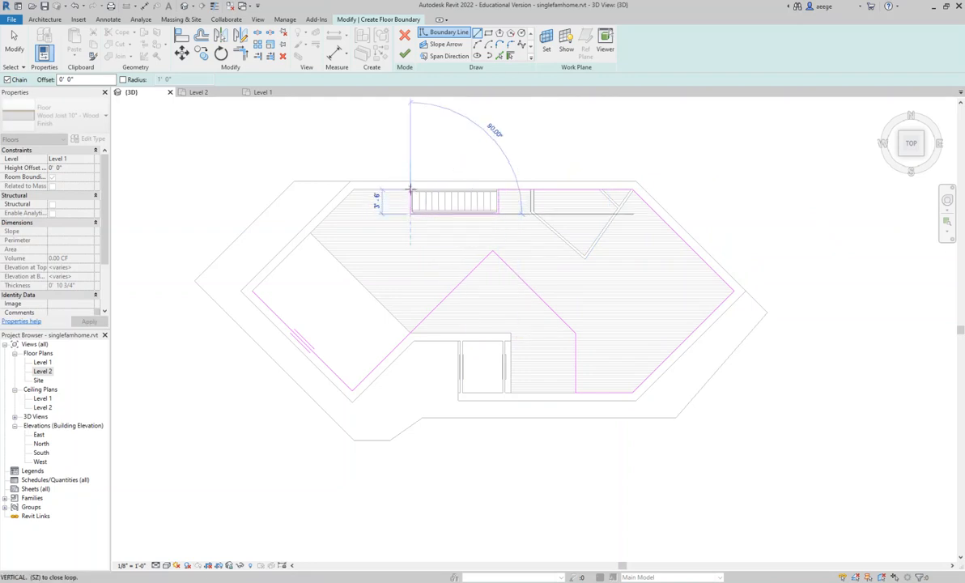
left_click(411, 189)
left_click(353, 189)
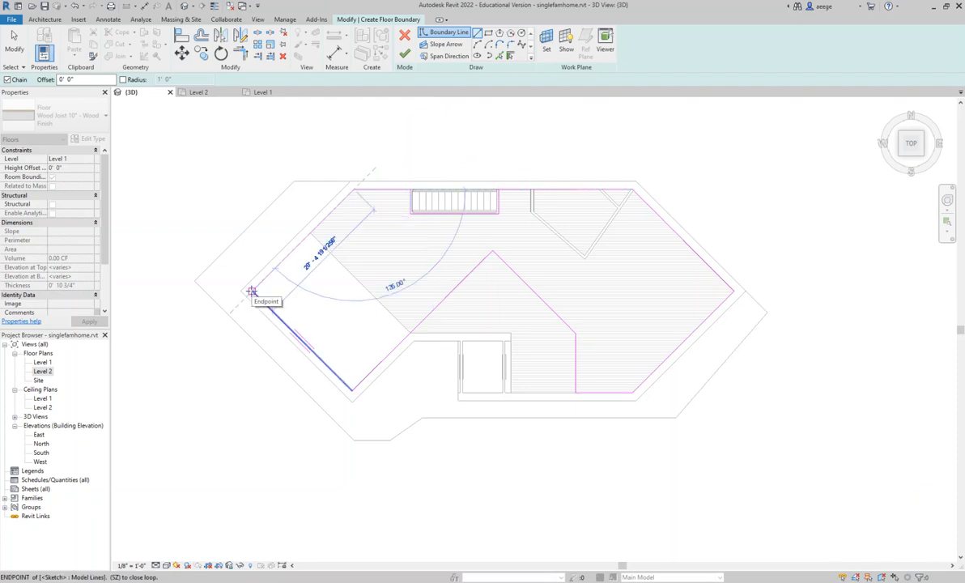
left_click(252, 290)
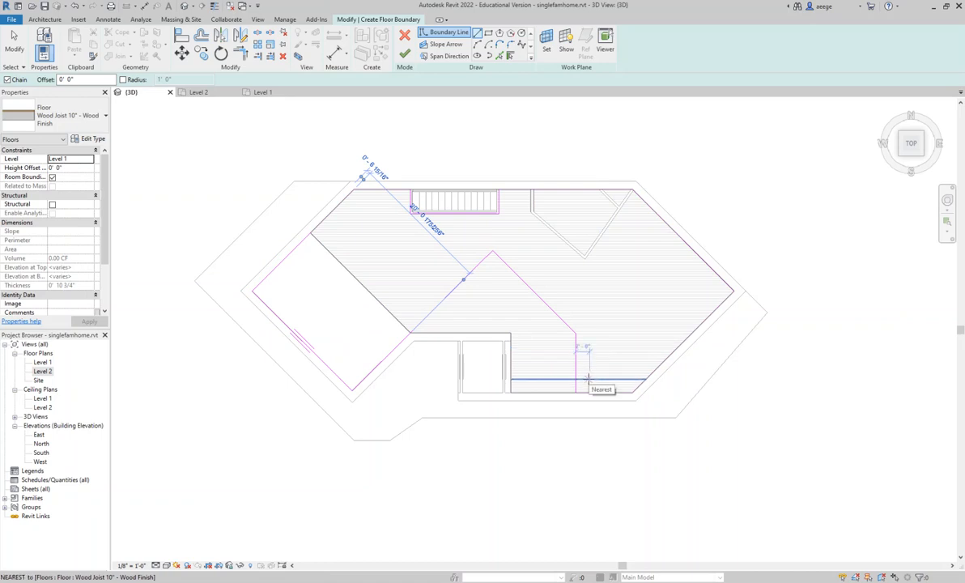
left_click(588, 378)
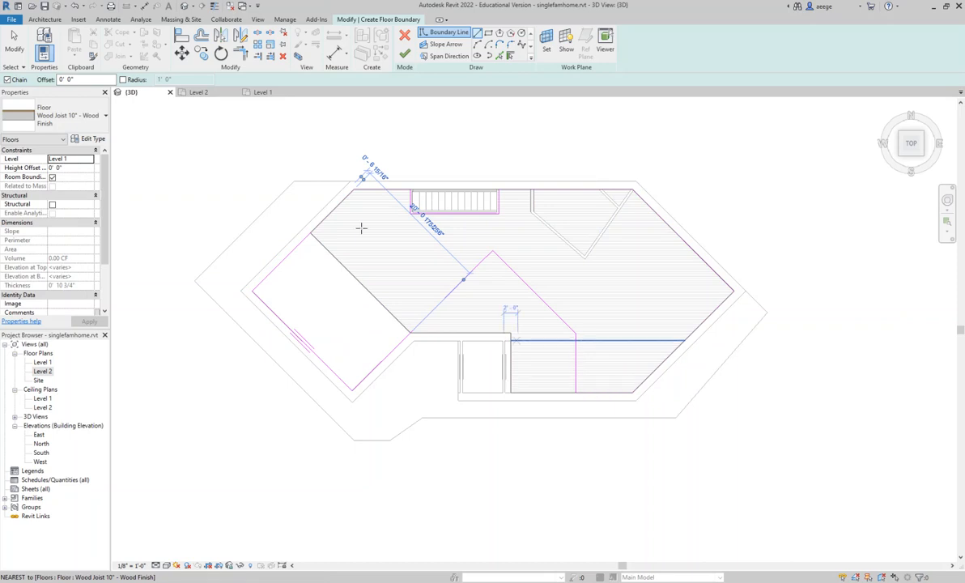
left_click(405, 54)
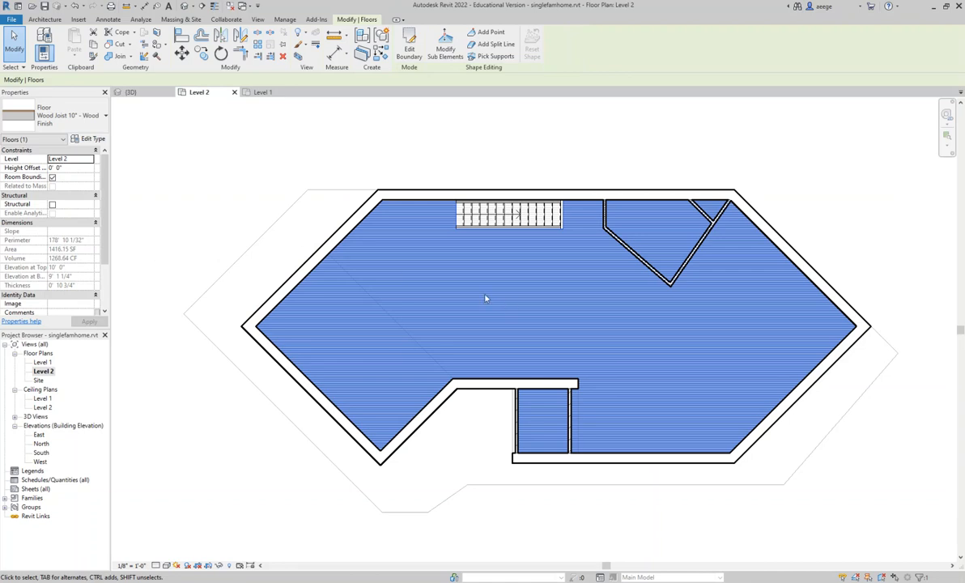
- Delete the Level 2 wood-finish floor that covers the whole house footprint
left_click(14, 40)
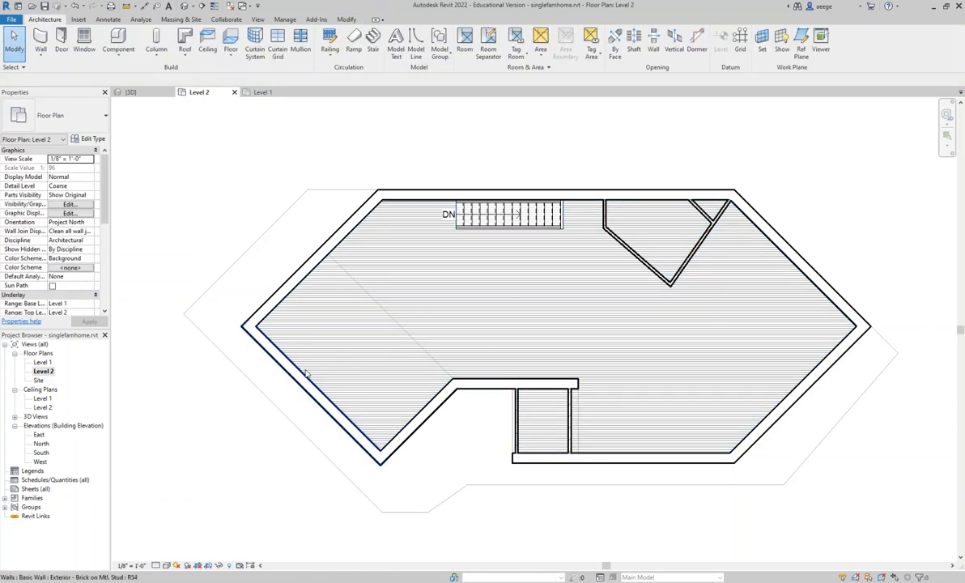
left_click(425, 278)
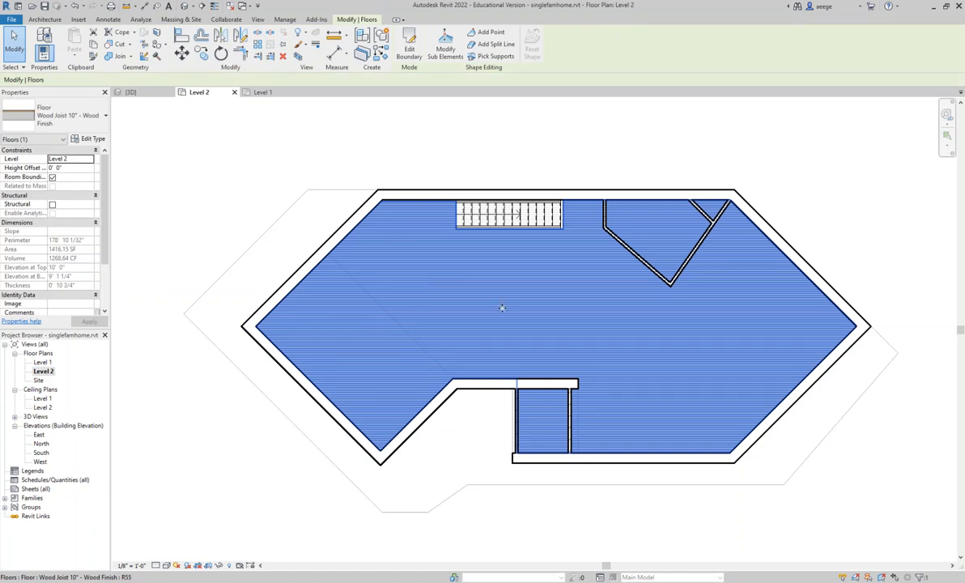
key("Delete")
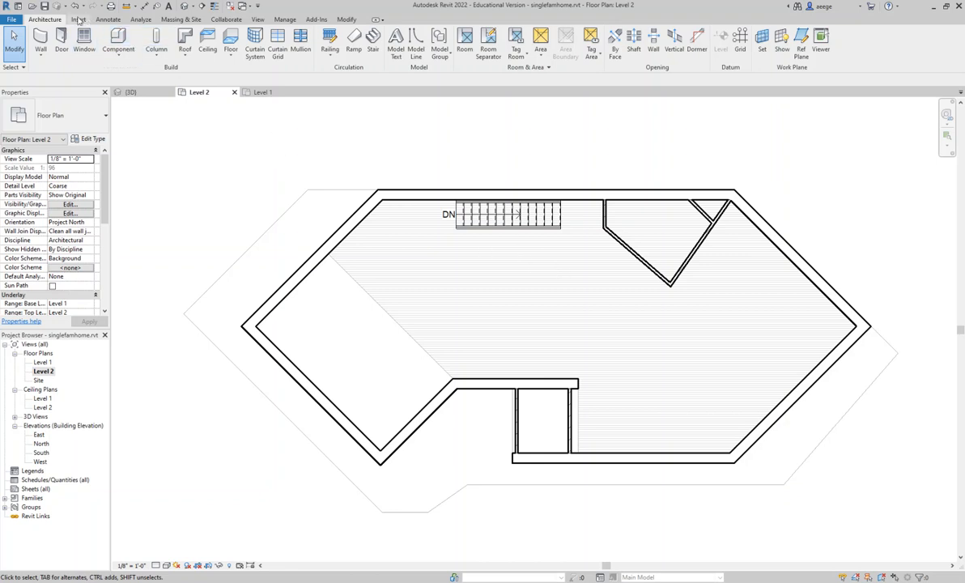
- Start an architectural floor on Level 2 and draw its boundary along the west wing's two lower inner walls to the corner beside the entry
left_click(231, 53)
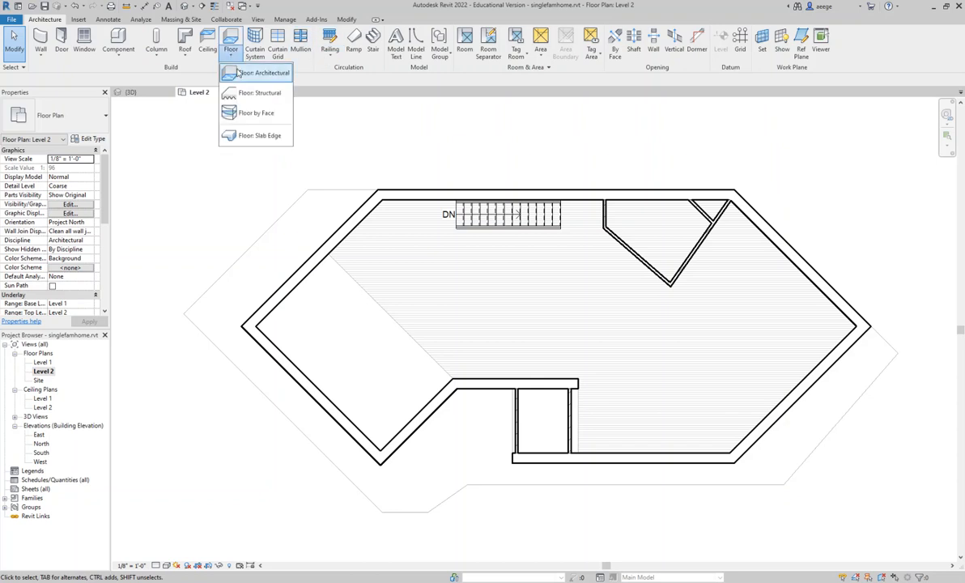
left_click(243, 73)
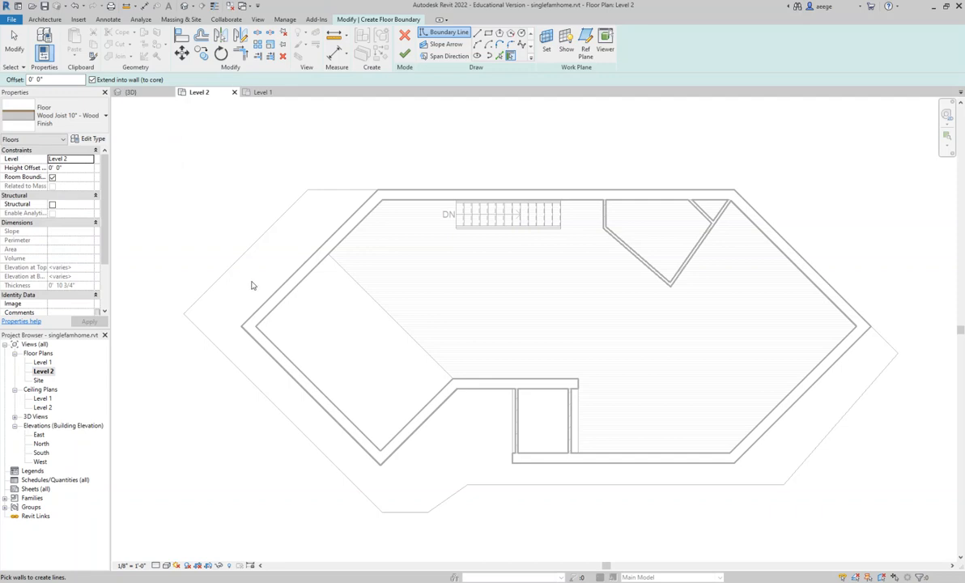
left_click(479, 33)
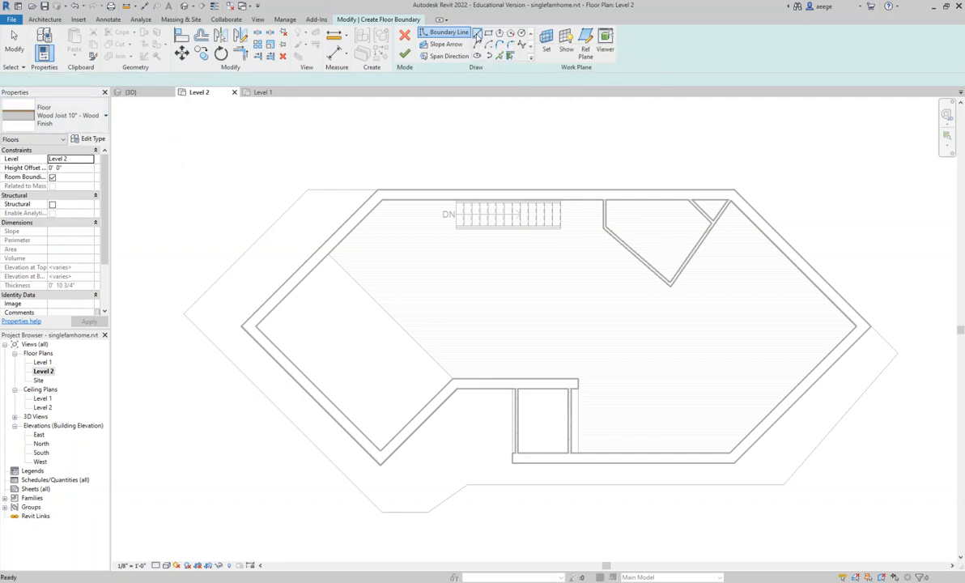
left_click(257, 326)
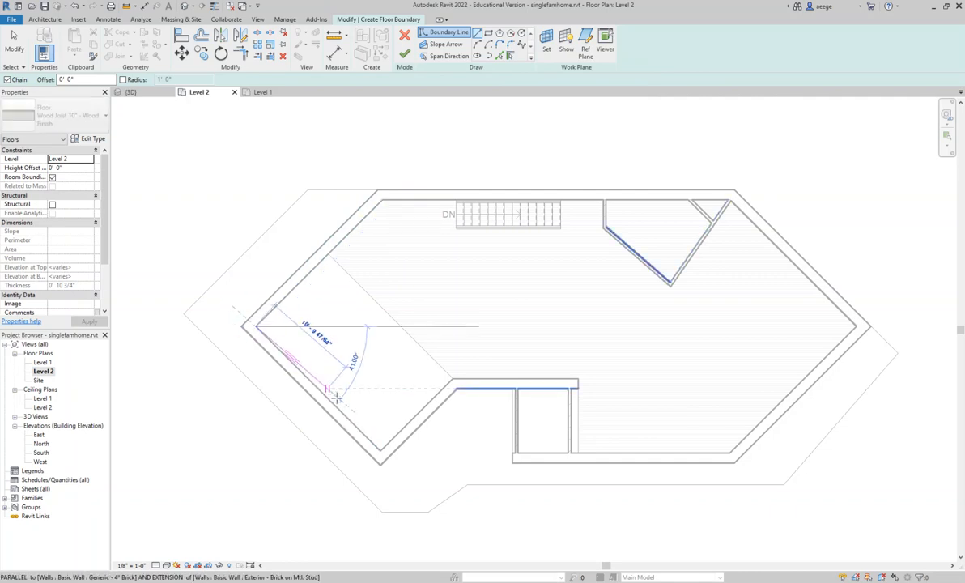
left_click(380, 450)
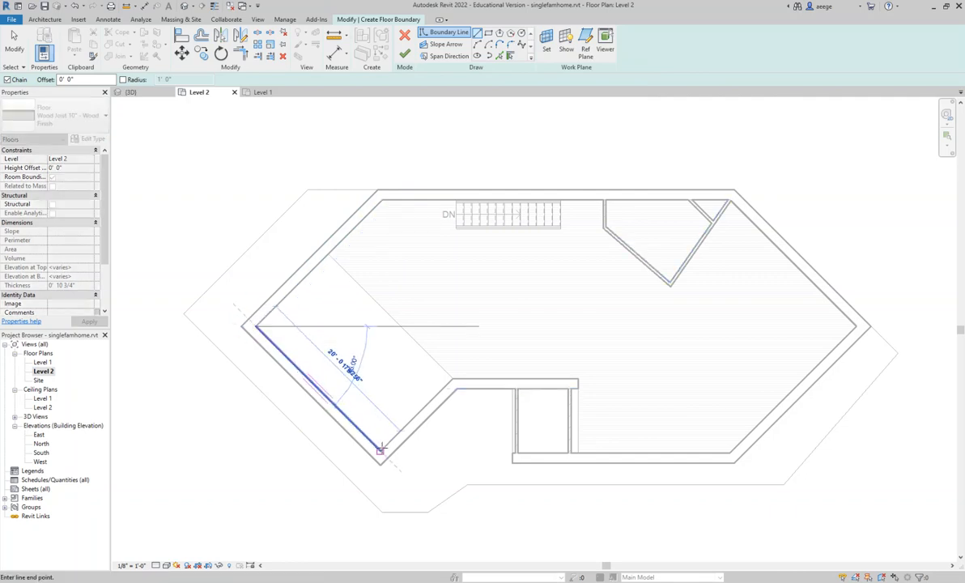
left_click(452, 378)
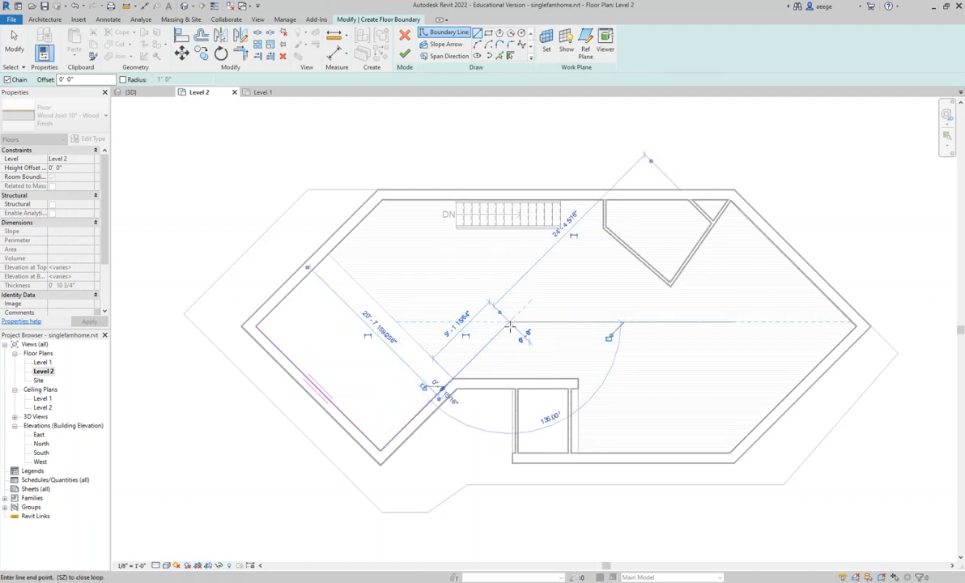
- Continue the boundary about 9' 1" diagonally inward, about 15' 6" east, and about 14' 6" straight down to the front wall
left_click(508, 322)
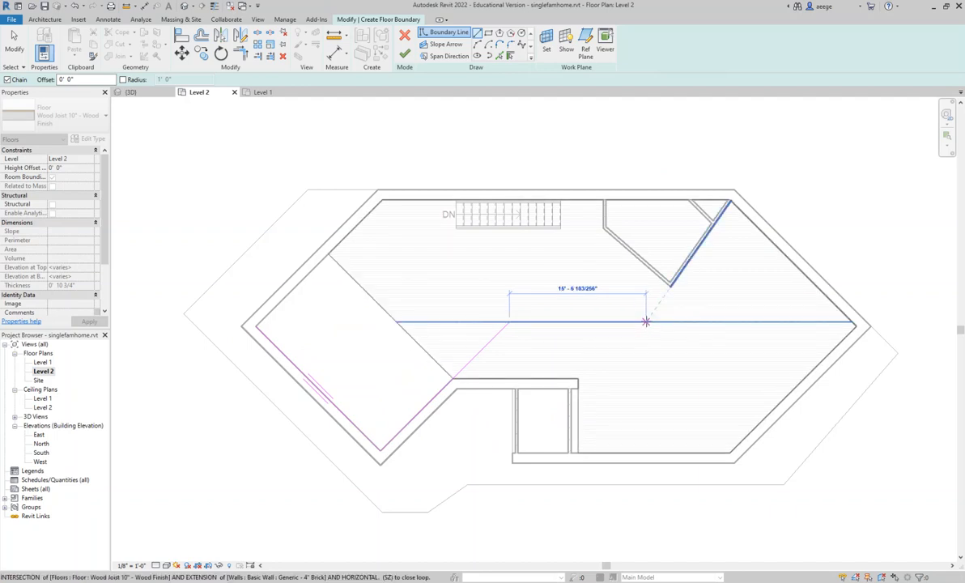
left_click(645, 322)
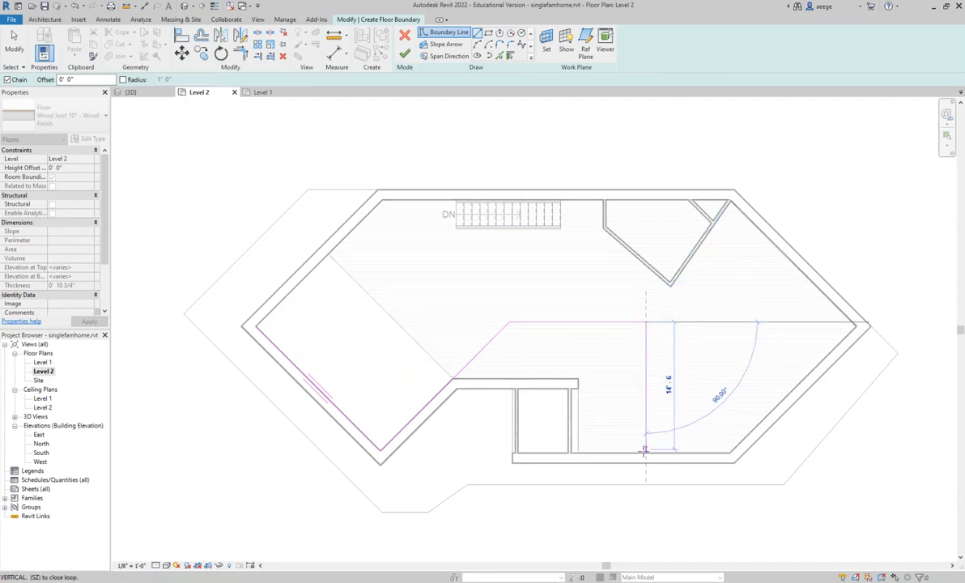
left_click(645, 451)
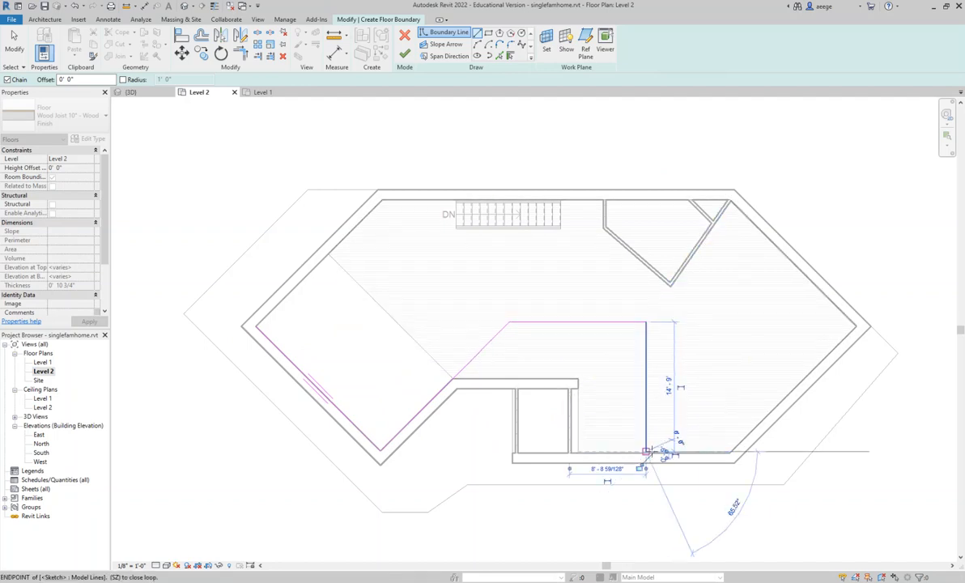
- Continue the floor boundary 9' 6" along the front wall, along both east-side inner walls, and about 20' west along the back wall to the staircase
left_click(730, 452)
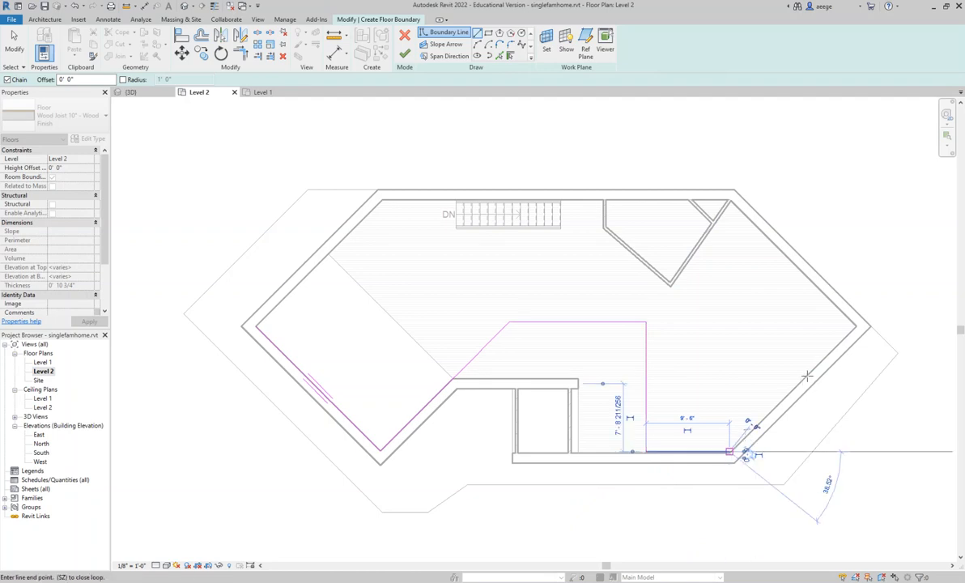
left_click(855, 325)
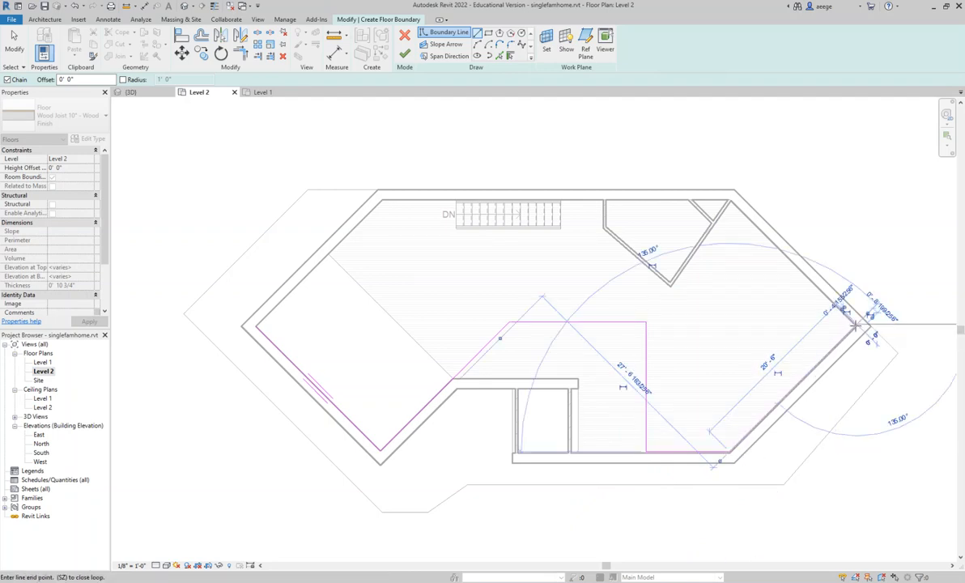
left_click(730, 204)
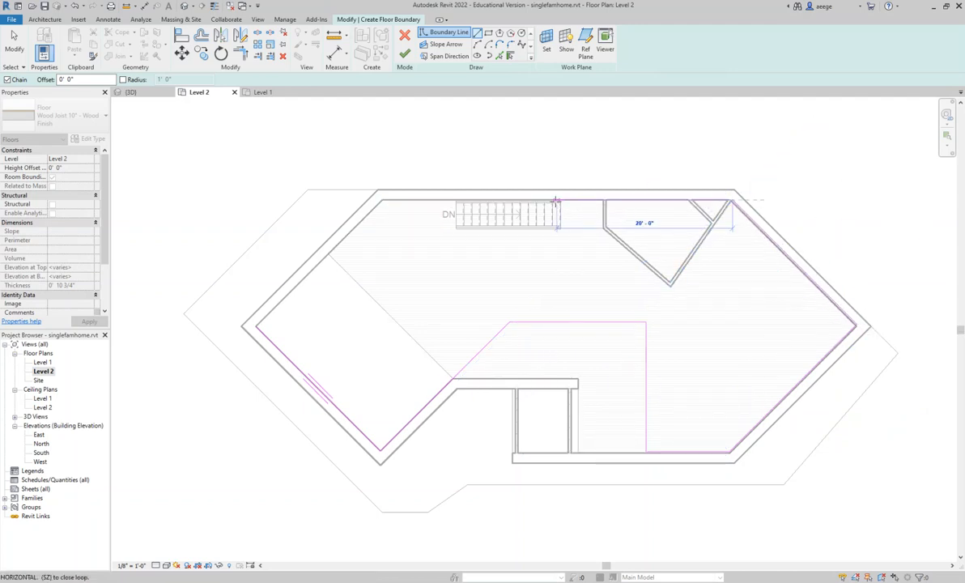
left_click(551, 200)
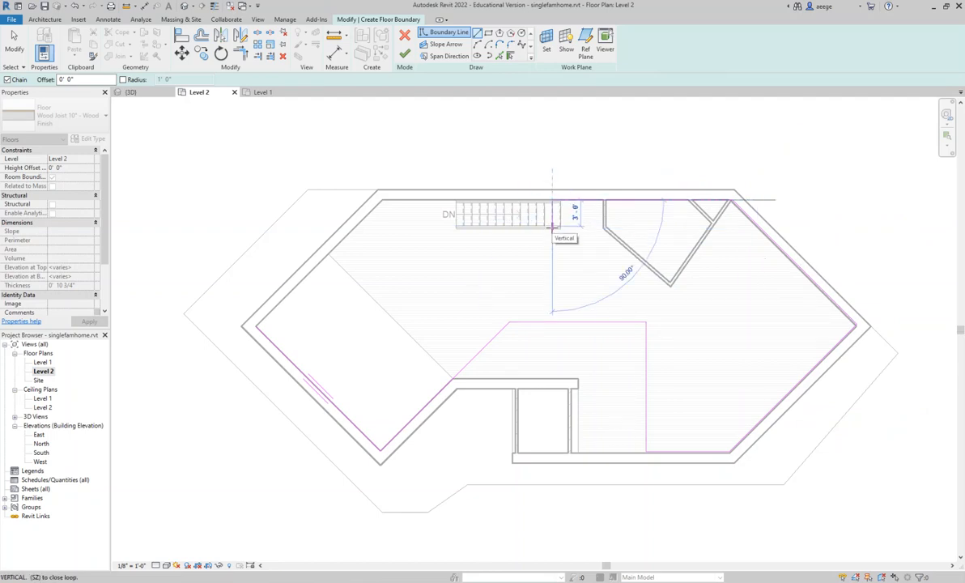
- Route the boundary around the staircase about 3' deep and 11' long, follow the back wall west, and close the loop at the west corner
left_click(552, 230)
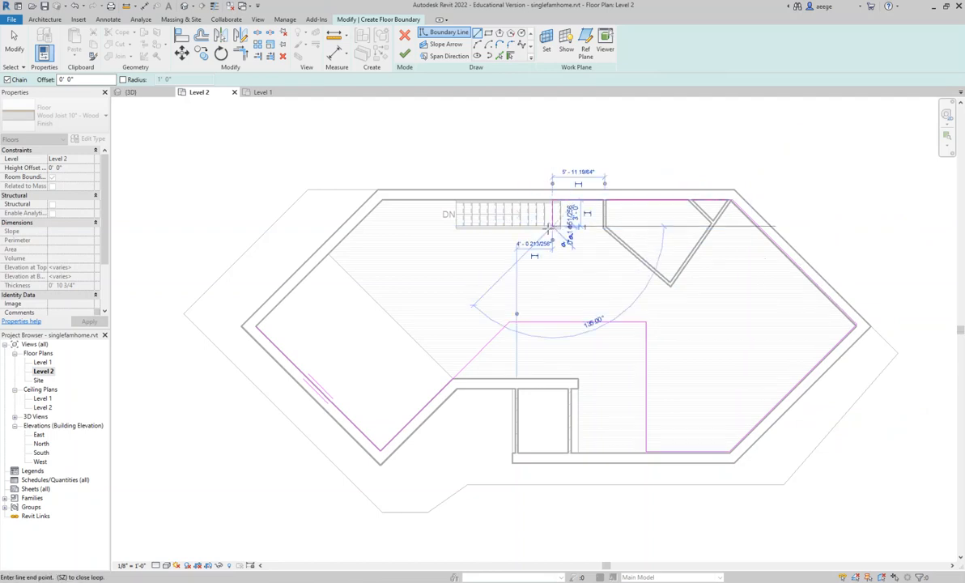
left_click(455, 226)
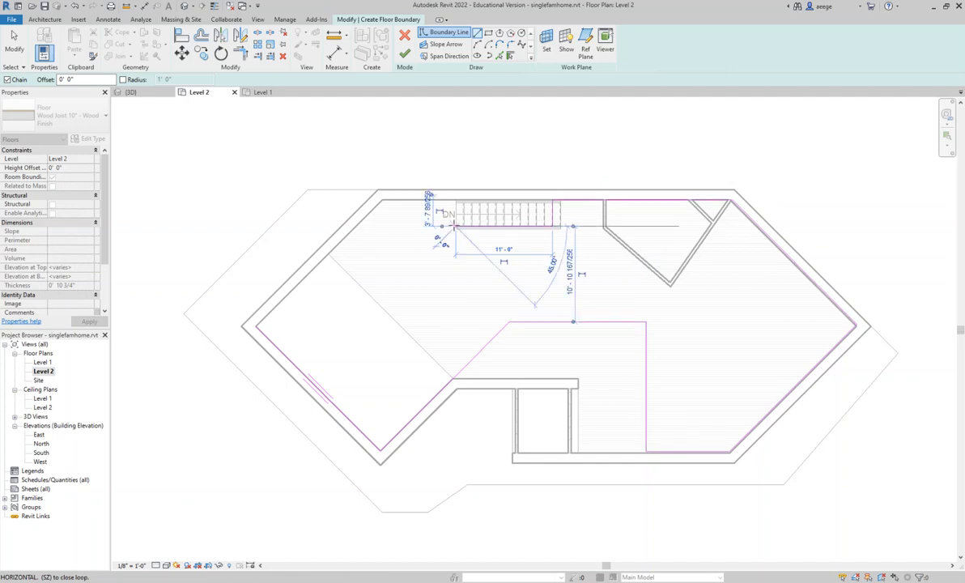
left_click(455, 199)
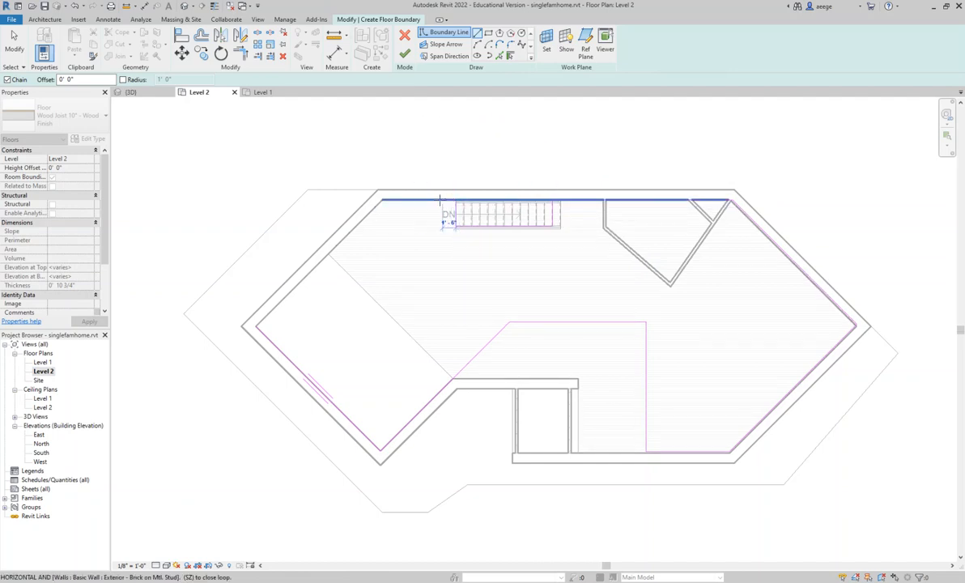
left_click(382, 200)
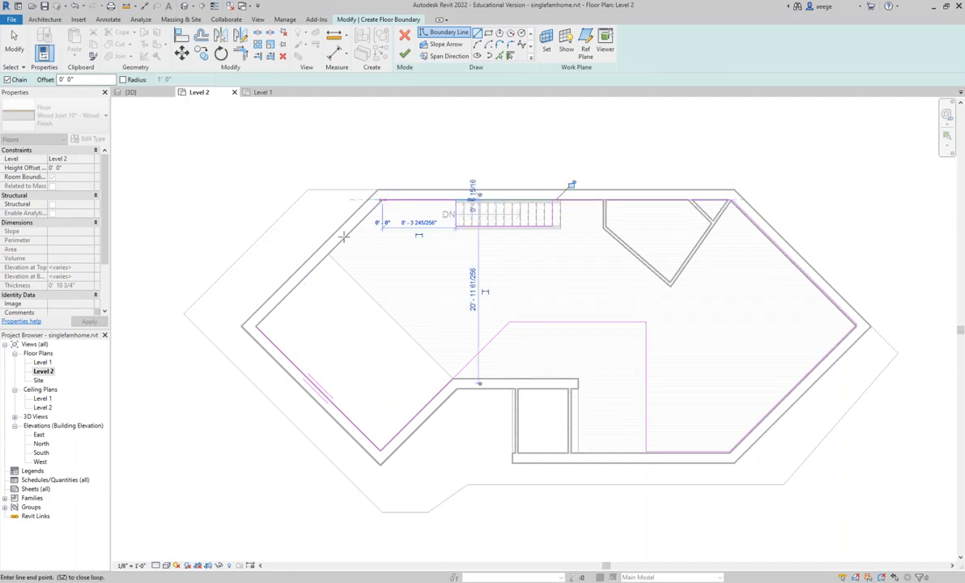
left_click(256, 325)
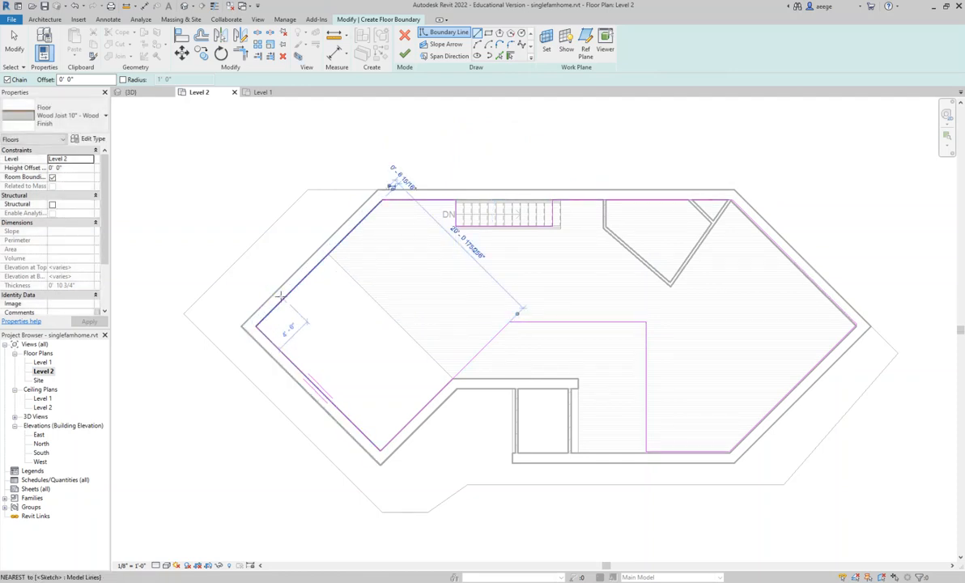
key("Escape")
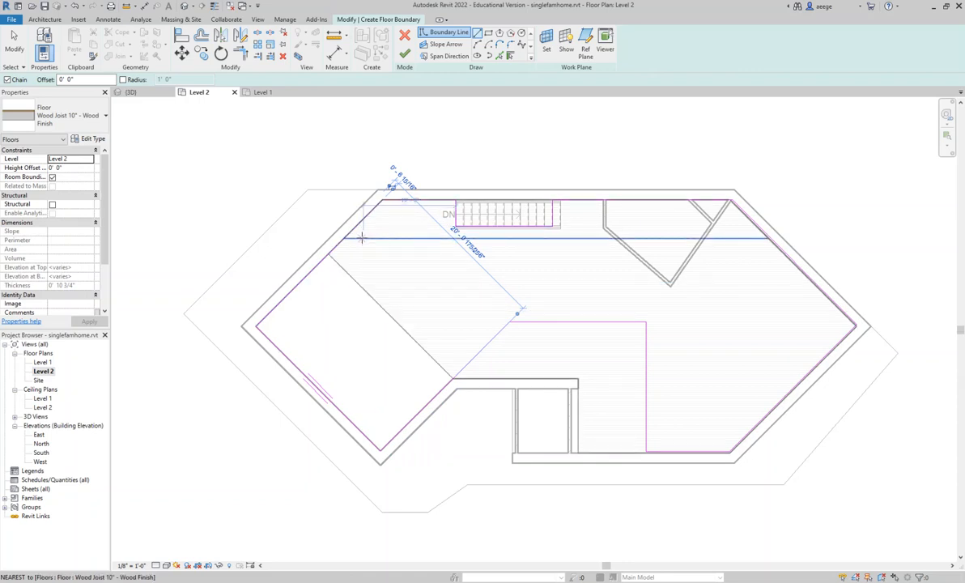
- Examine the floor sketch at the west corner, around the staircase and along the entry opening for gaps in the boundary
scroll(274, 339, "down", 1)
scroll(271, 334, "up", 2)
scroll(270, 332, "up", 5)
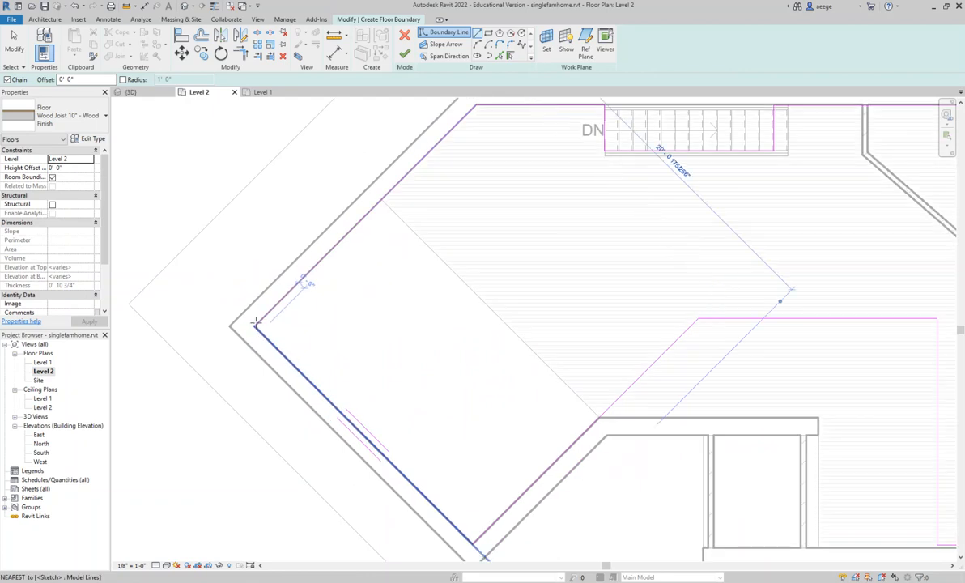
scroll(250, 327, "up", 2)
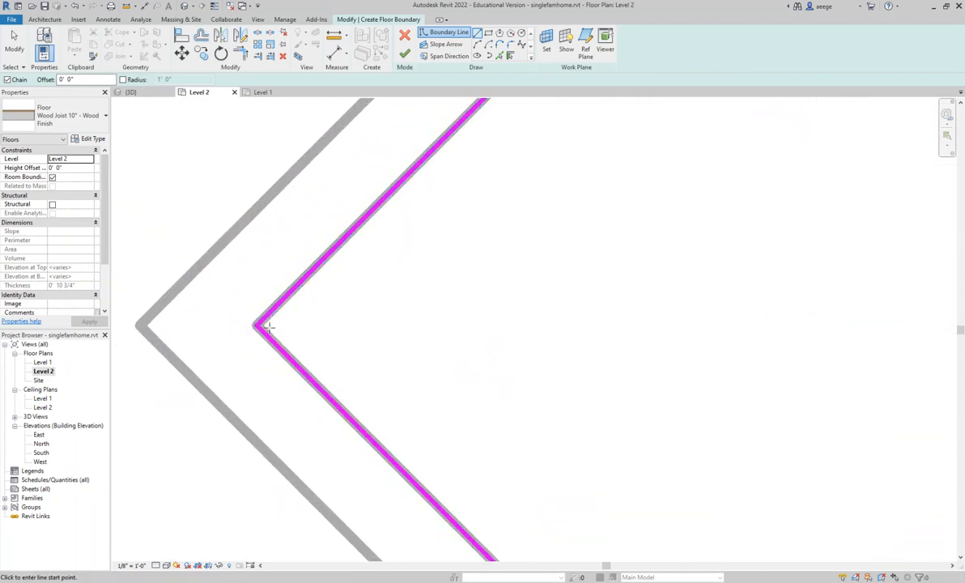
scroll(258, 327, "down", 3)
scroll(263, 325, "down", 4)
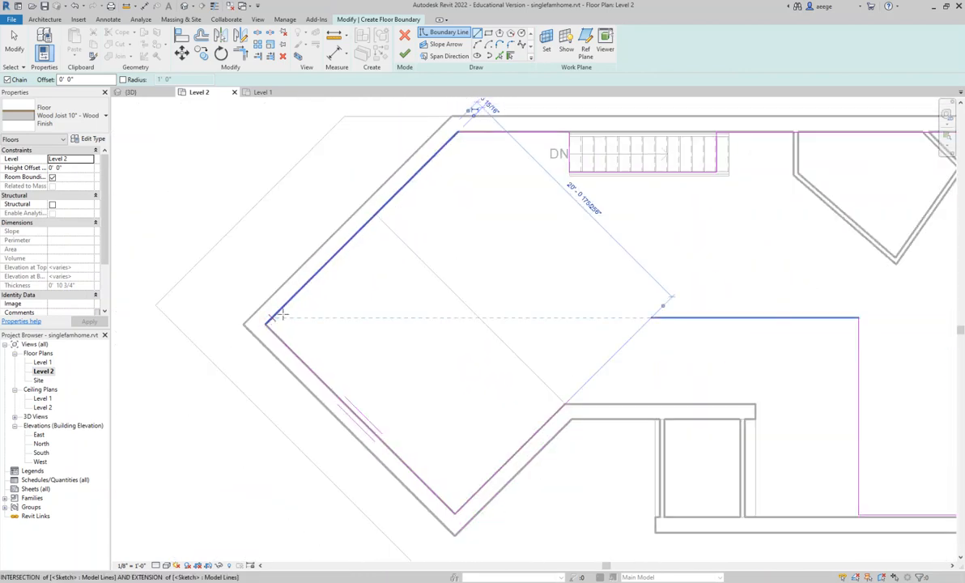
scroll(468, 139, "up", 2)
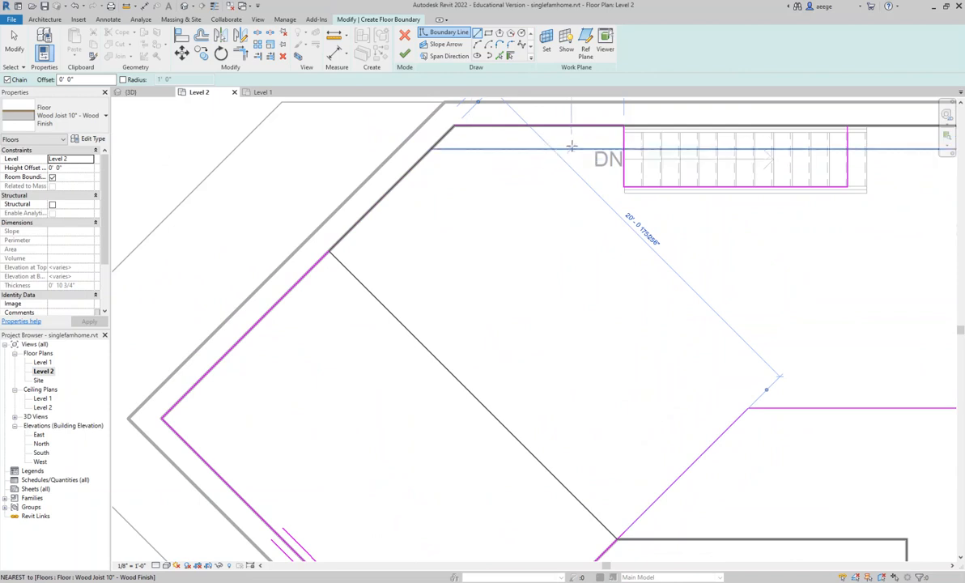
scroll(674, 205, "up", 1)
scroll(648, 195, "up", 2)
scroll(649, 194, "up", 1)
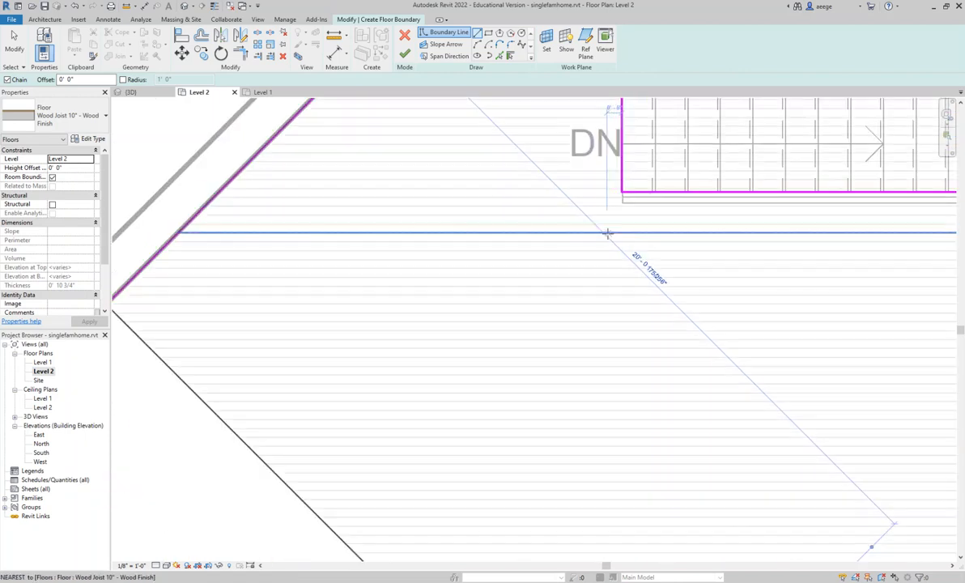
scroll(610, 228, "down", 4)
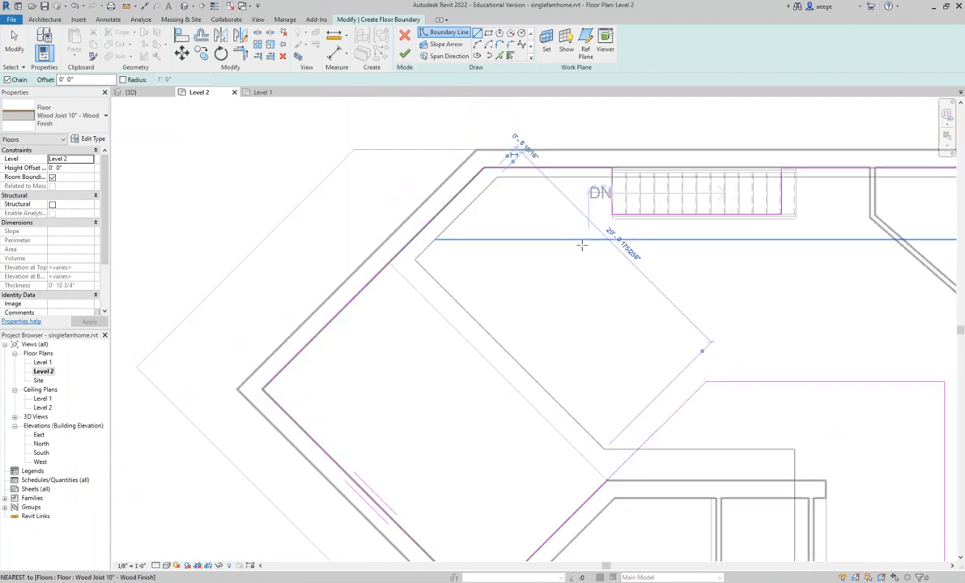
middle_click_drag(594, 269, 545, 272)
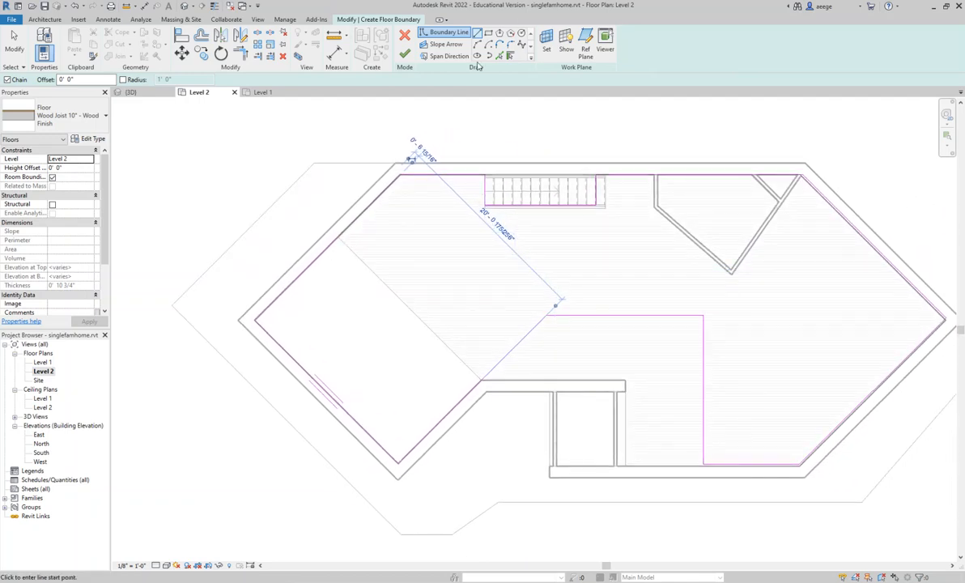
mouse_move(557, 153)
middle_mouse_down()
mouse_move(547, 164)
mouse_move(557, 165)
middle_mouse_up()
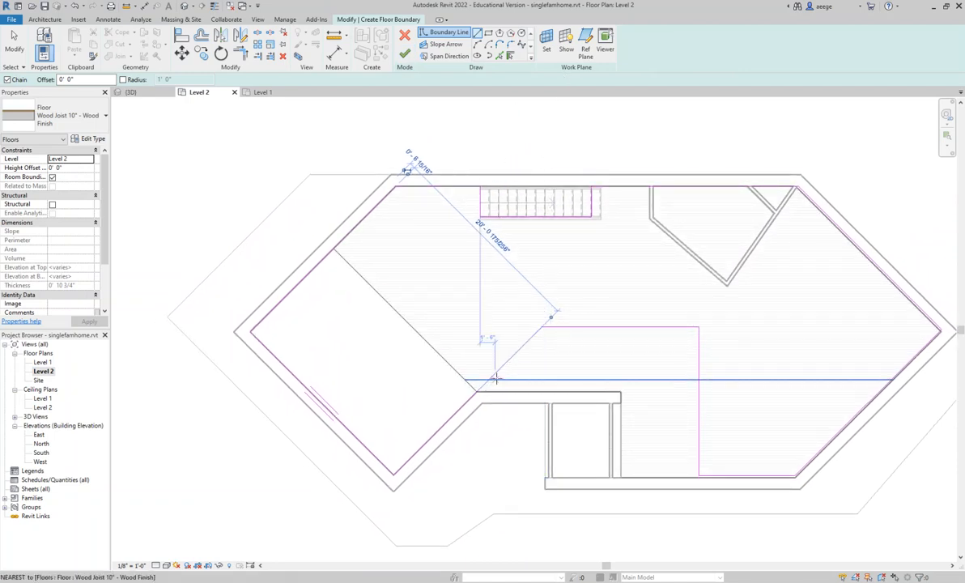
scroll(526, 350, "up", 2)
left_click(541, 309)
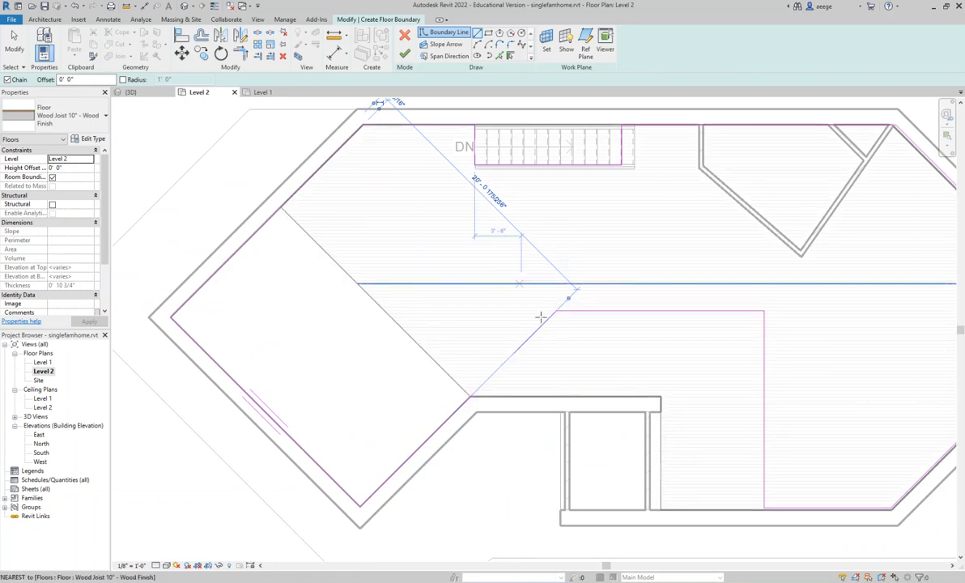
scroll(540, 316, "up", 2)
scroll(574, 315, "down", 3)
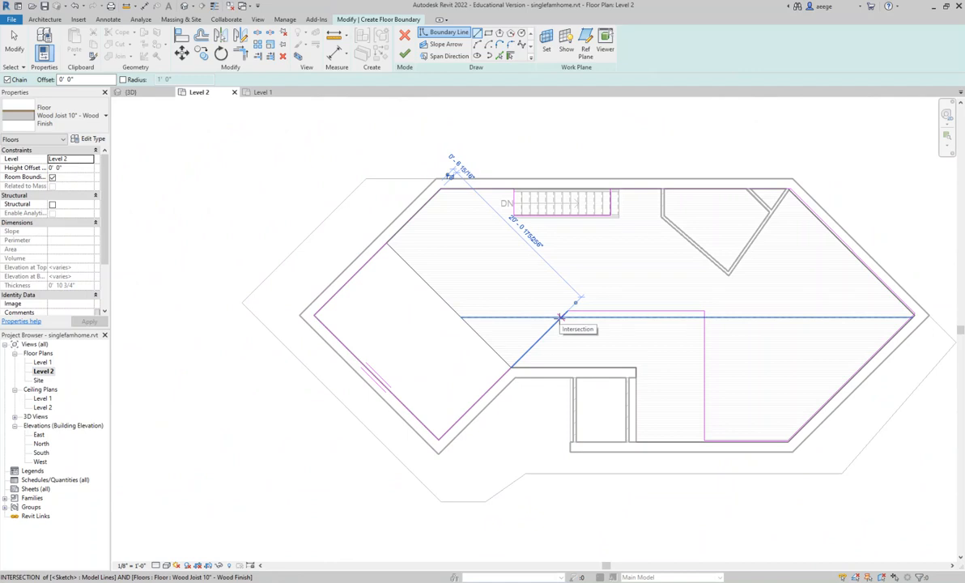
- Finish the Level 2 wood-finish floor sketch
left_click(560, 318)
left_click(404, 54)
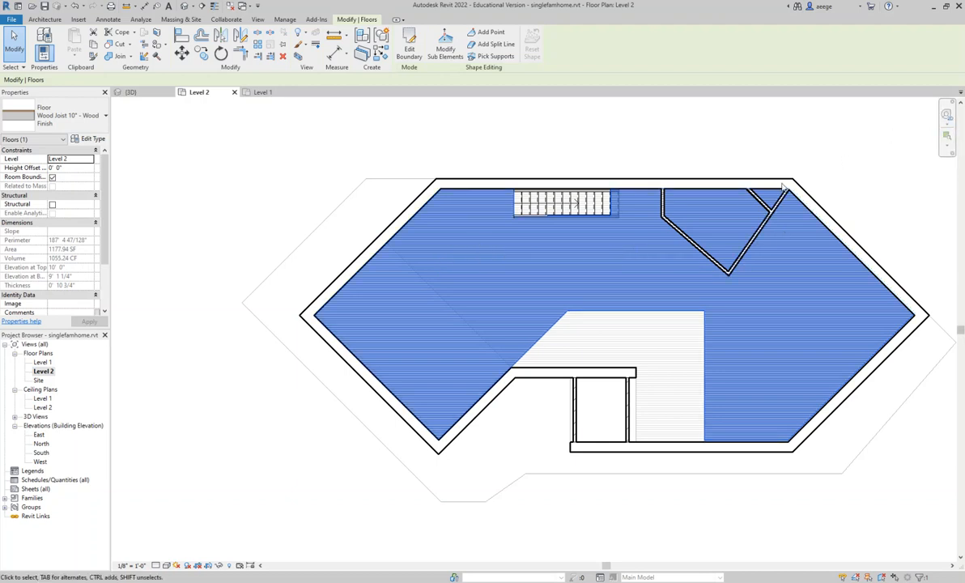
- Start a Generic - 4" Brick architectural wall at the inner corner beside the entry and draw it about 9' 1" along the opening's diagonal edge
middle_click_drag(734, 159, 733, 183)
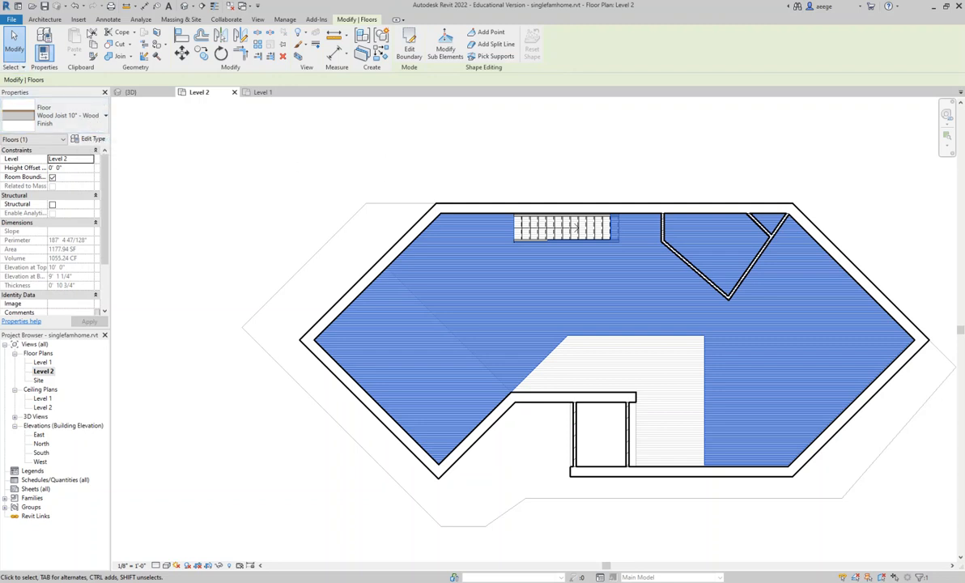
left_click(45, 19)
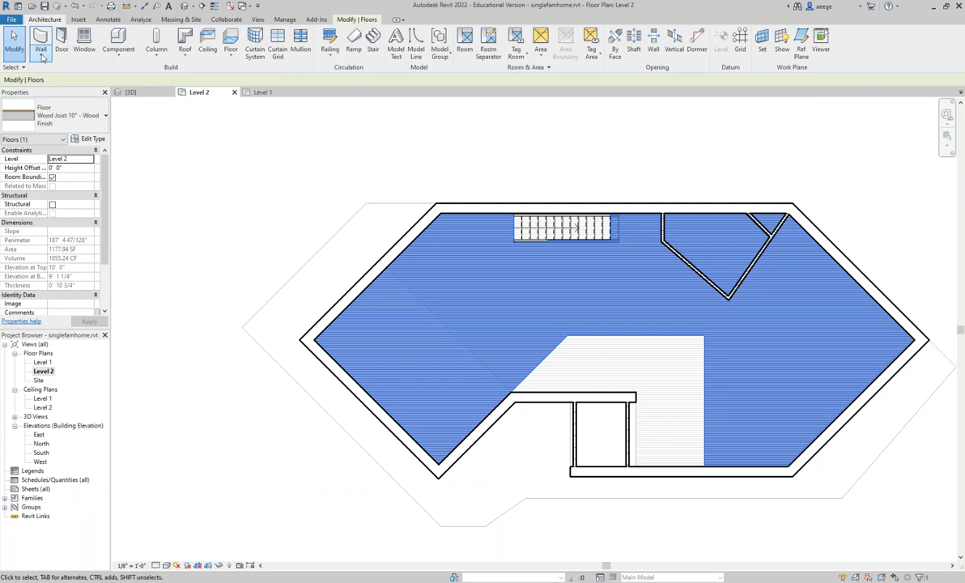
left_click(41, 58)
left_click(47, 74)
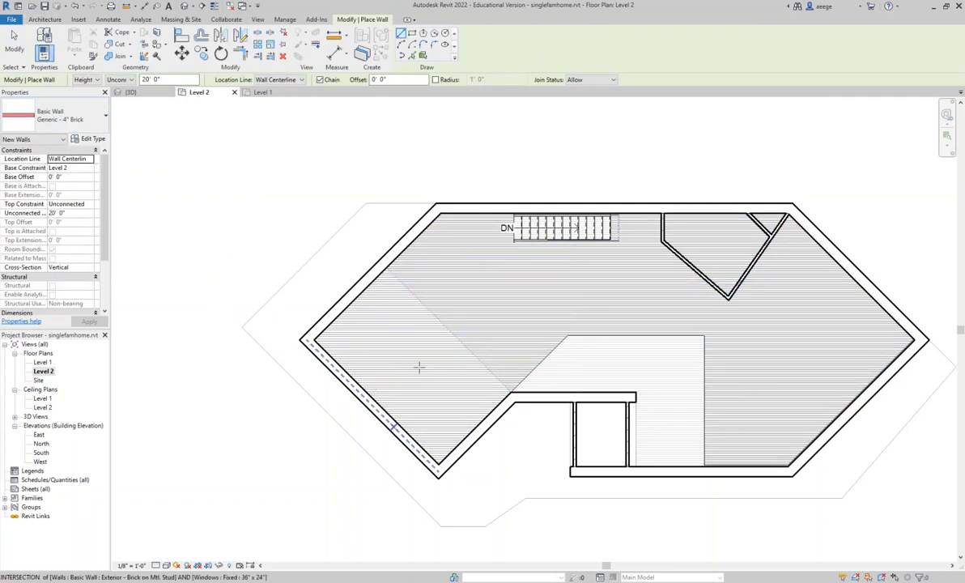
scroll(512, 396, "up", 3)
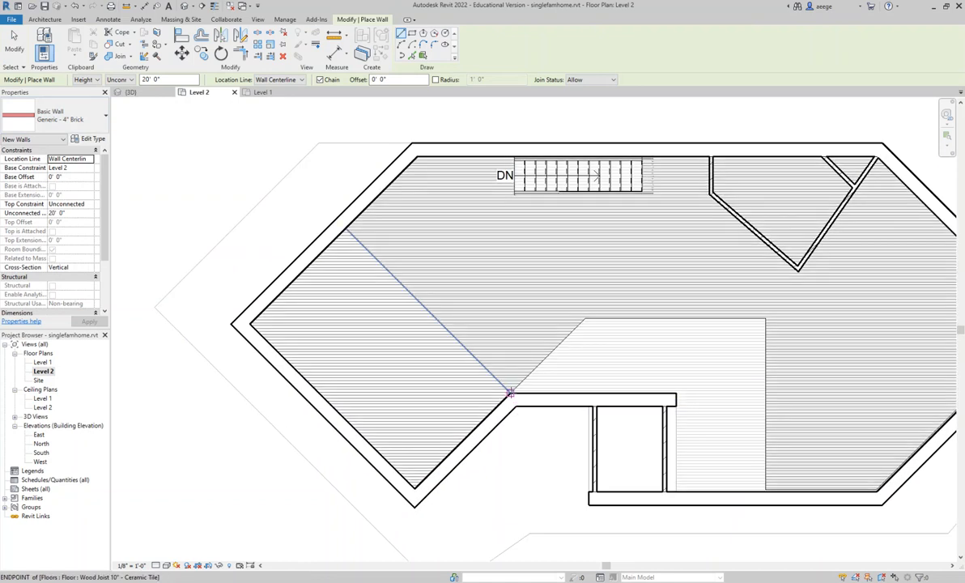
left_click(509, 394)
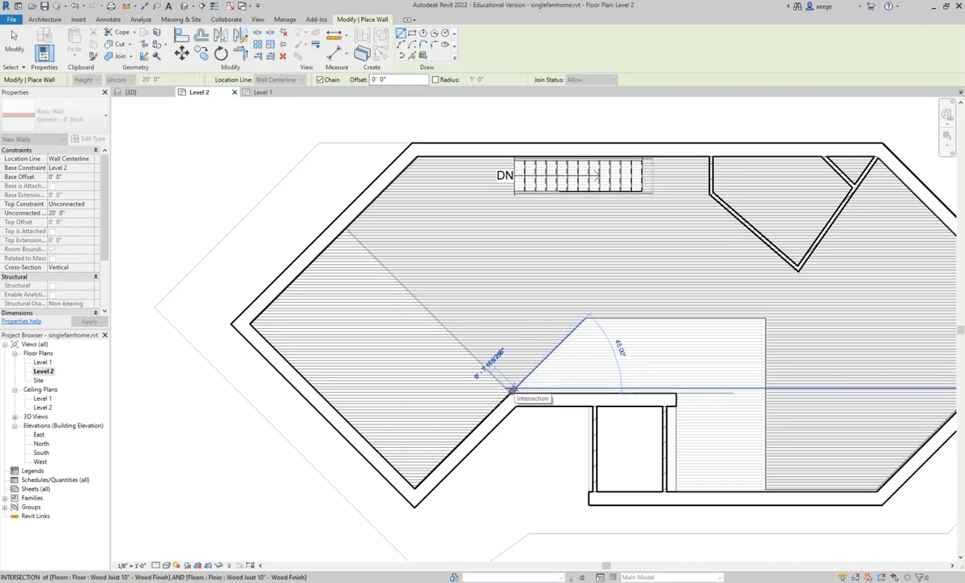
left_click(511, 389)
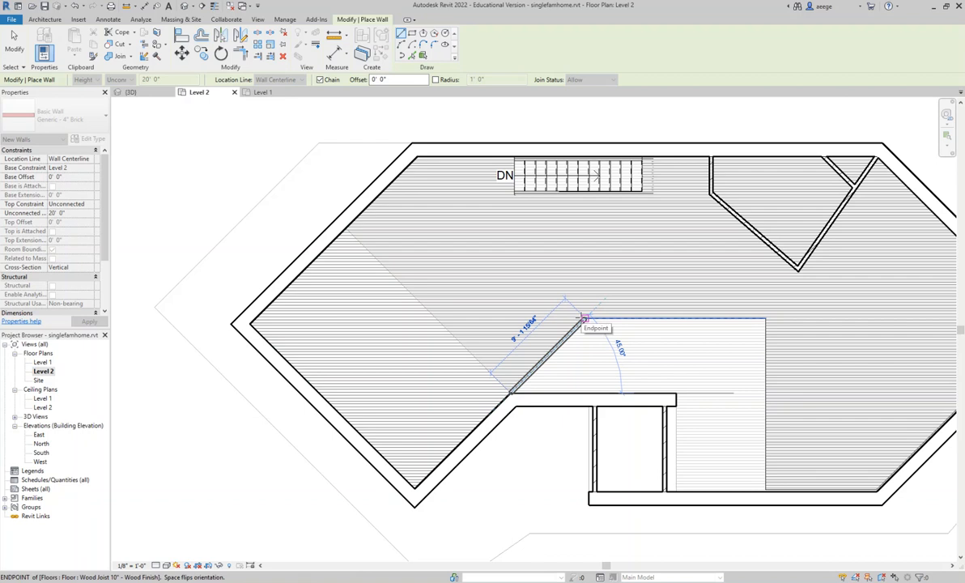
left_click(583, 318)
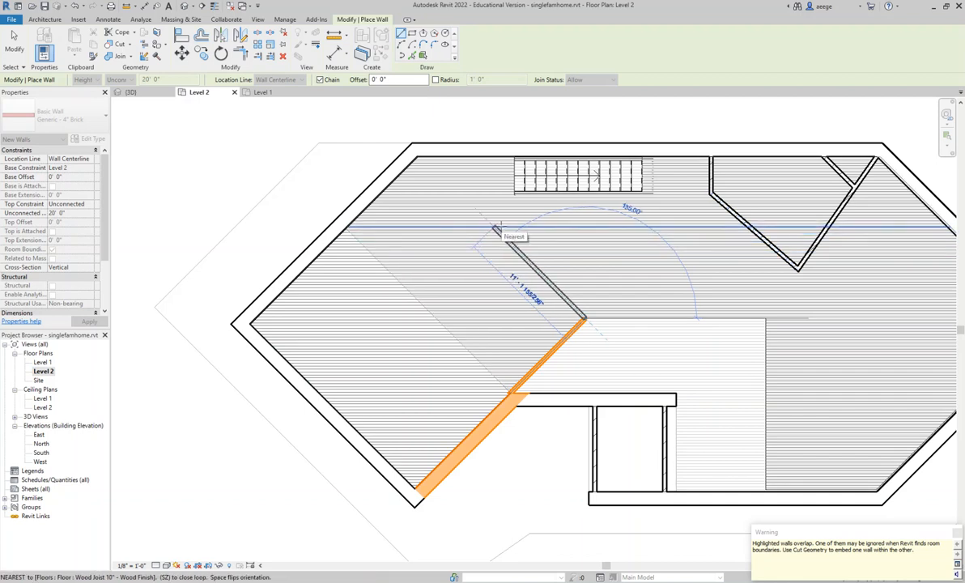
- Continue the wall about 11' 1" northwest, about 9' 2" southwest, and northwest to the west wing's upper exterior wall, ending the chain there
left_click(497, 229)
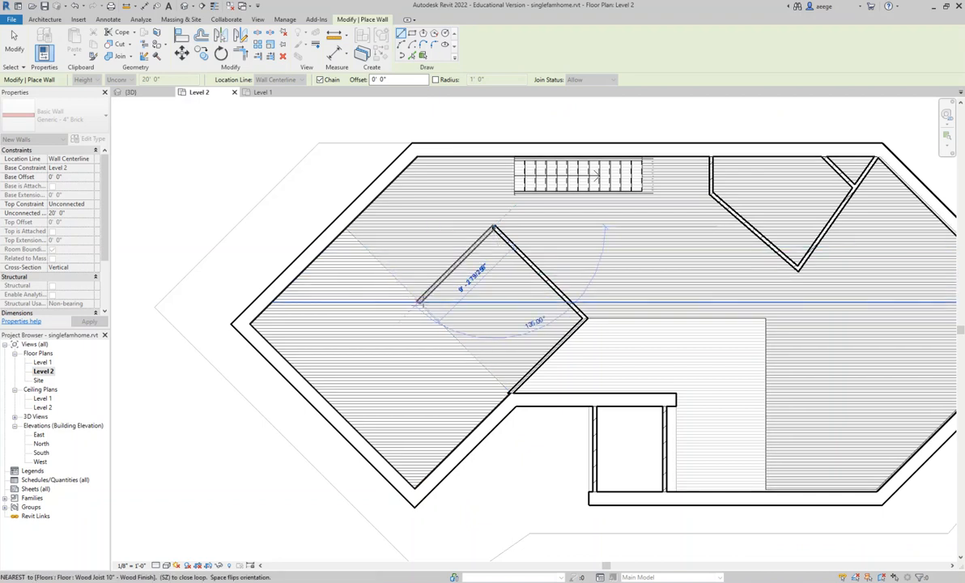
left_click(419, 301)
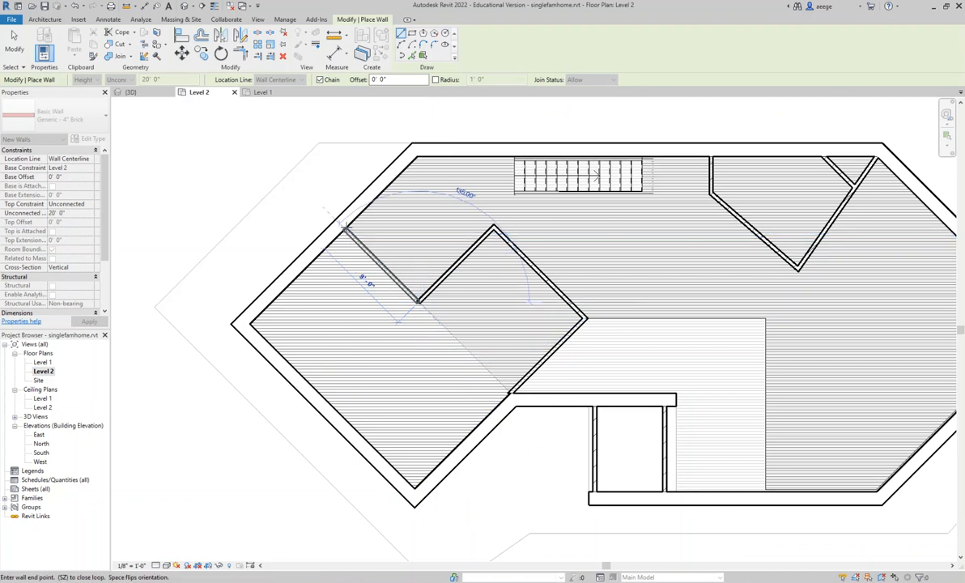
left_click(344, 229)
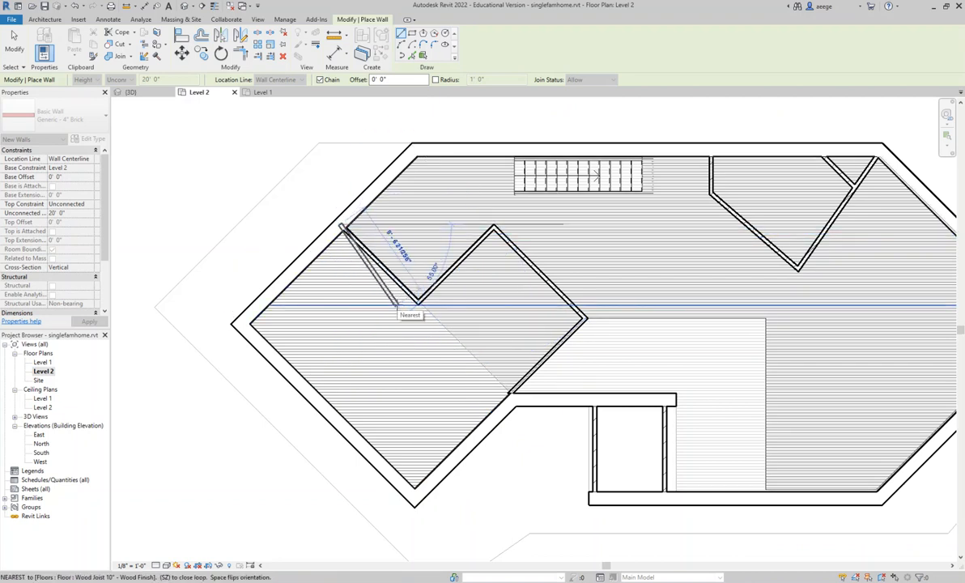
key("Escape")
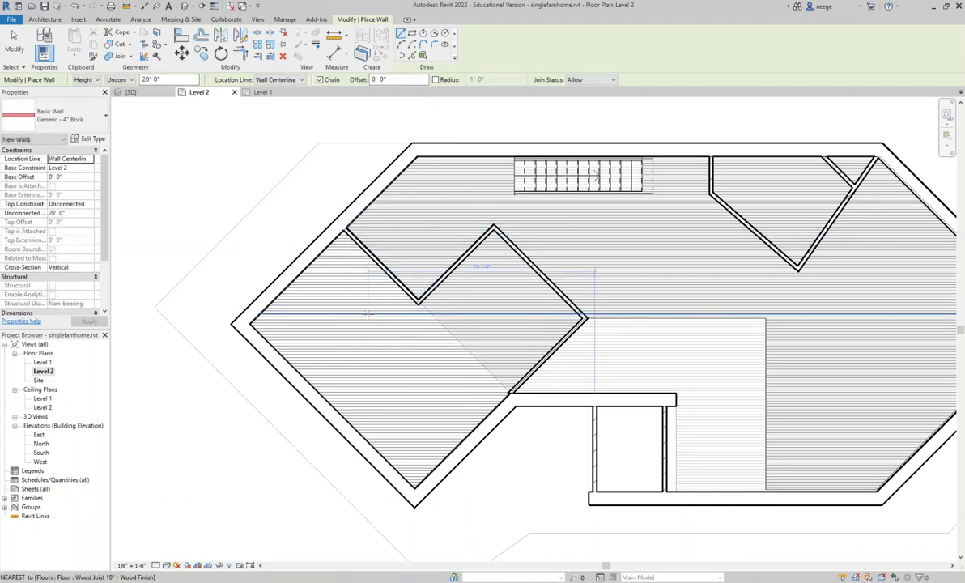
- Draw a Generic - 4" Brick wall chain from the entry opening's southeast corner: about 8' 6" north, 6' east and 8' north
middle_click_drag(482, 333, 326, 338)
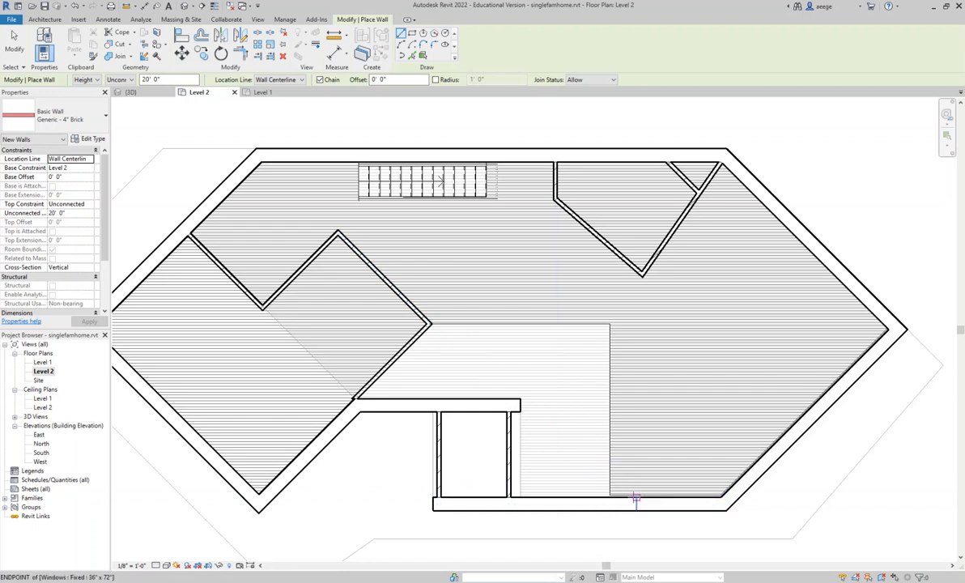
left_click(610, 496)
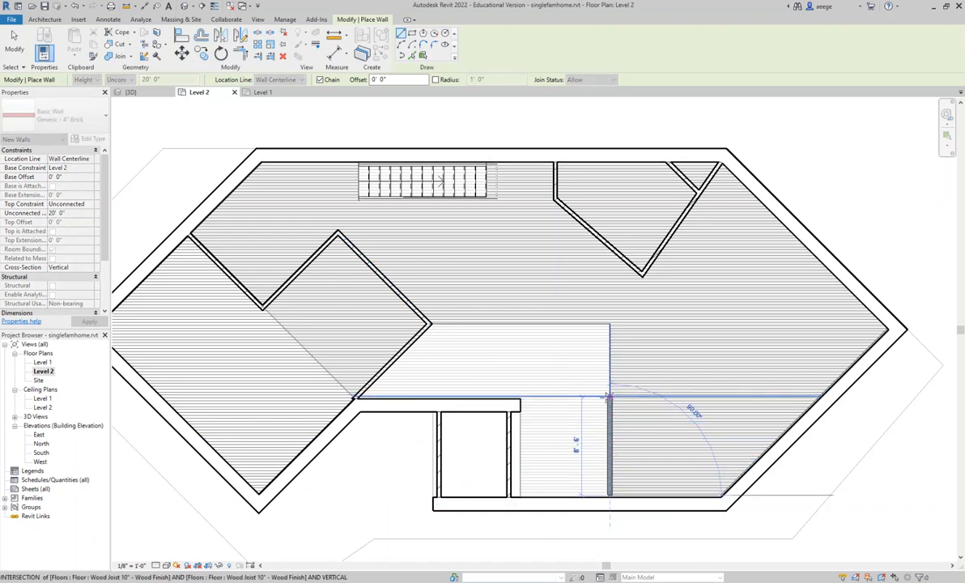
left_click(610, 396)
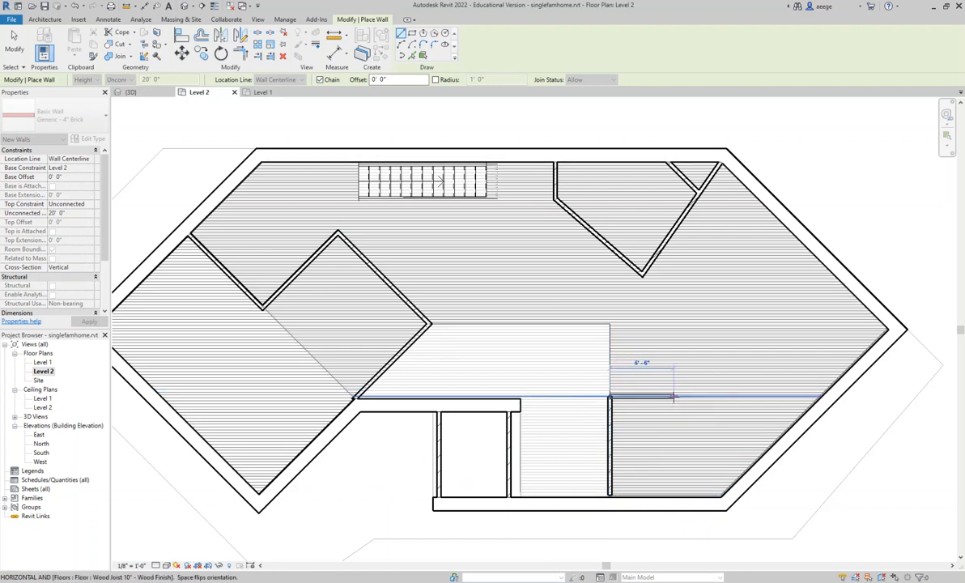
left_click(681, 396)
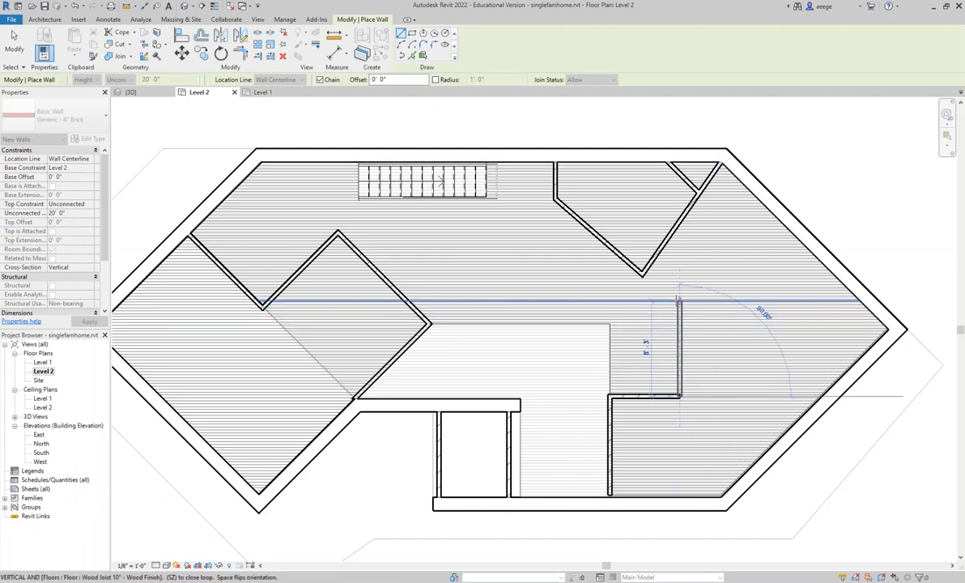
left_click(680, 301)
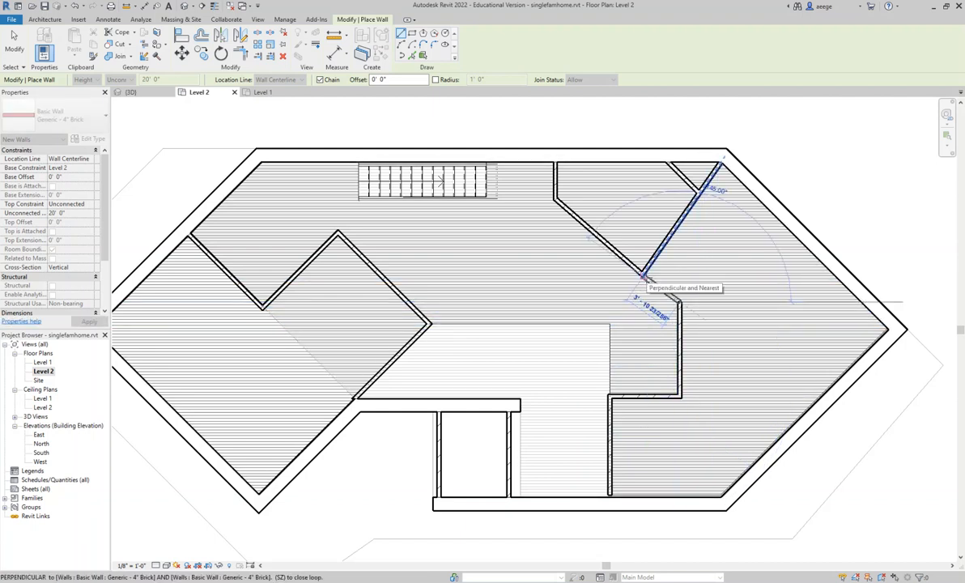
- Try closing the chain with a short diagonal wall to the northeast room's lower corner, and delete that segment
left_click(646, 278)
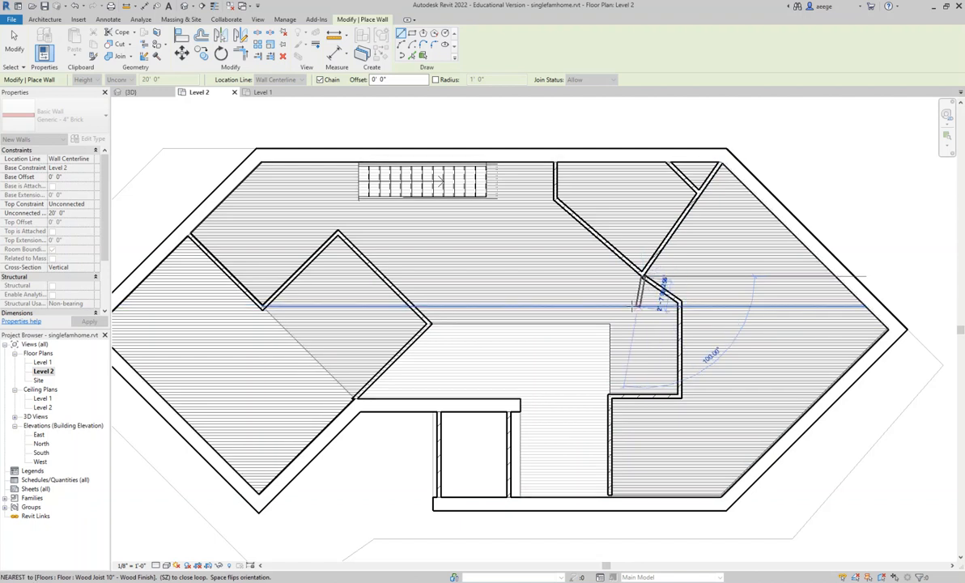
key("Escape")
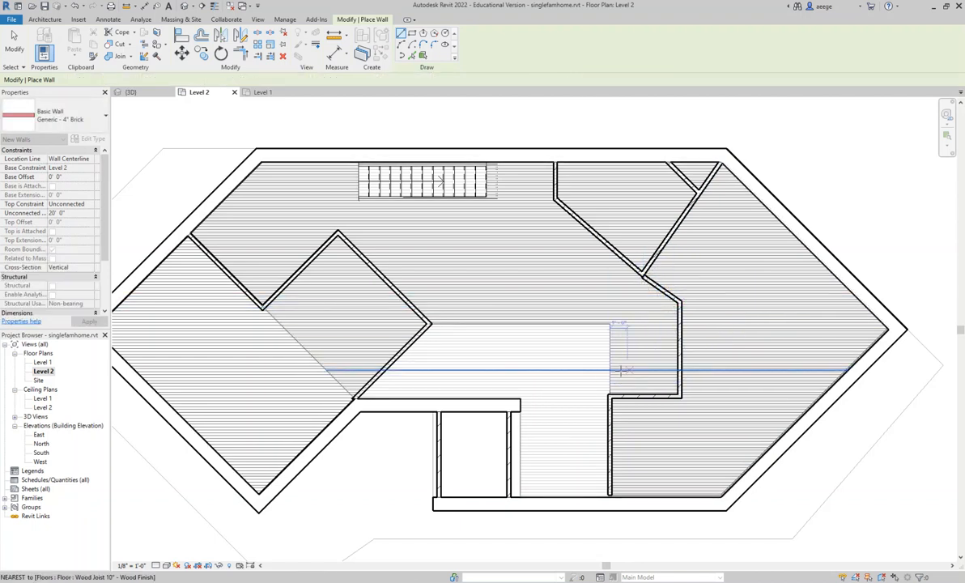
key("Escape")
left_click(658, 296)
key("Delete")
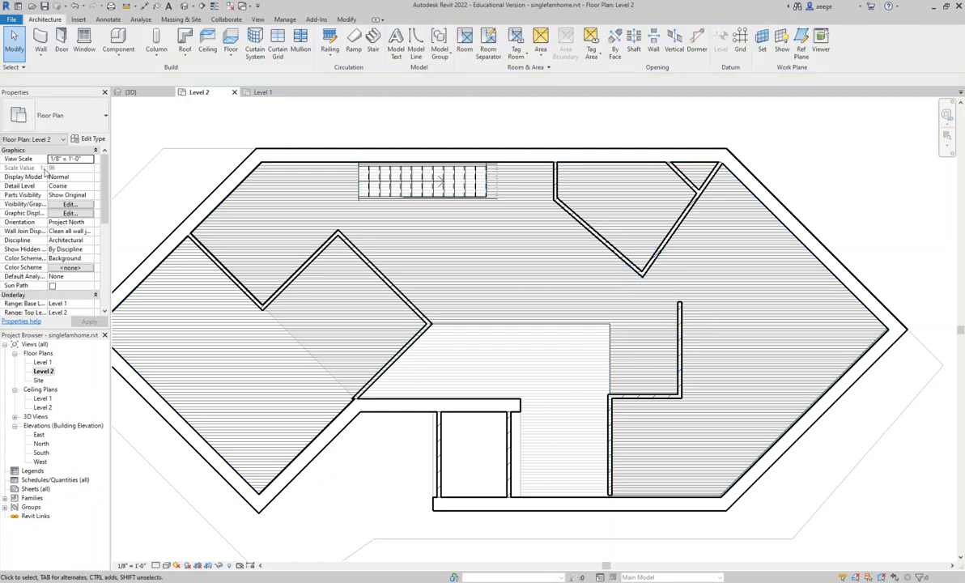
- Draw an architectural wall about 4' 2" long from the northeast room's lower corner, parallel to its diagonal wall, to the new vertical wall's upper end
left_click(39, 57)
left_click(72, 73)
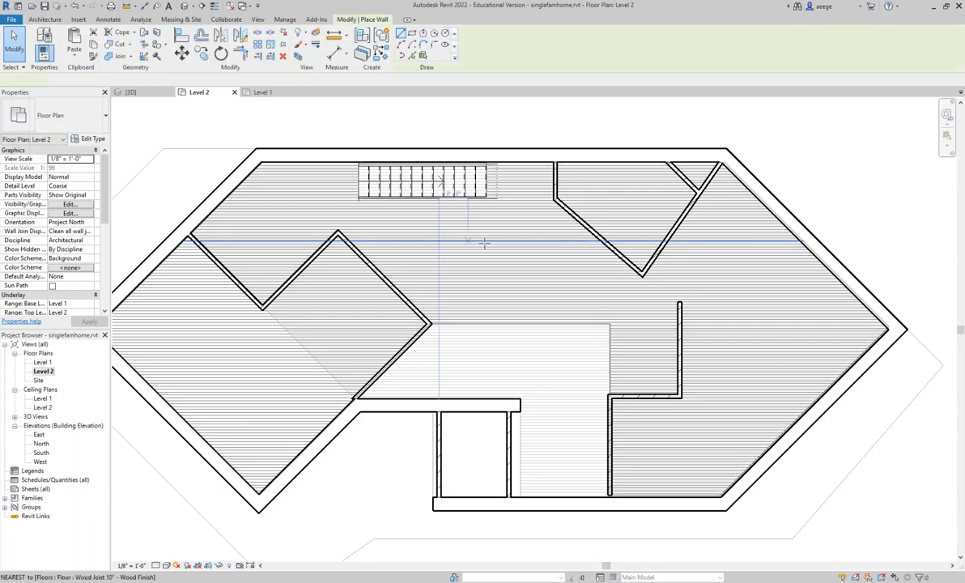
left_click(641, 276)
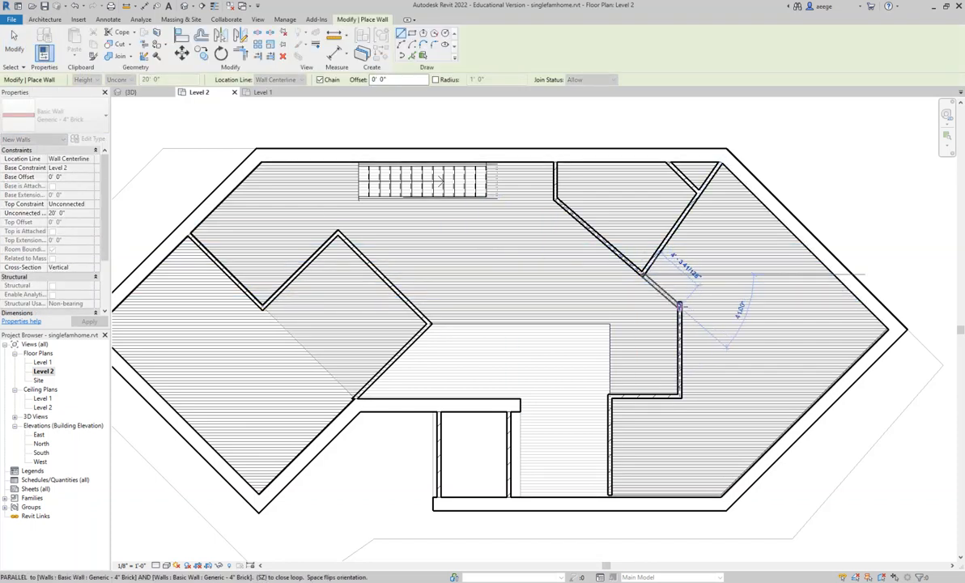
left_click(679, 306)
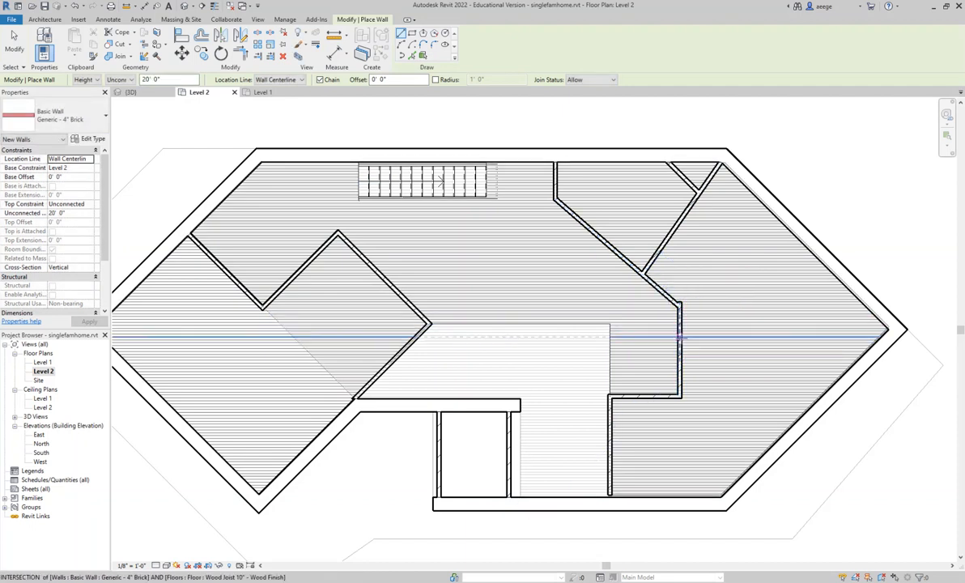
scroll(694, 300, "up", 5)
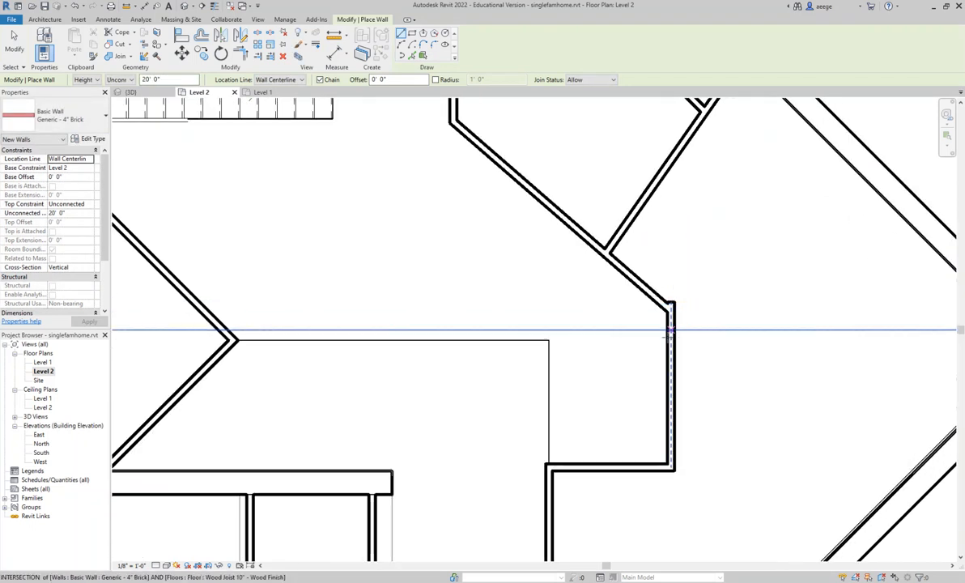
key("Escape")
key("Escape")
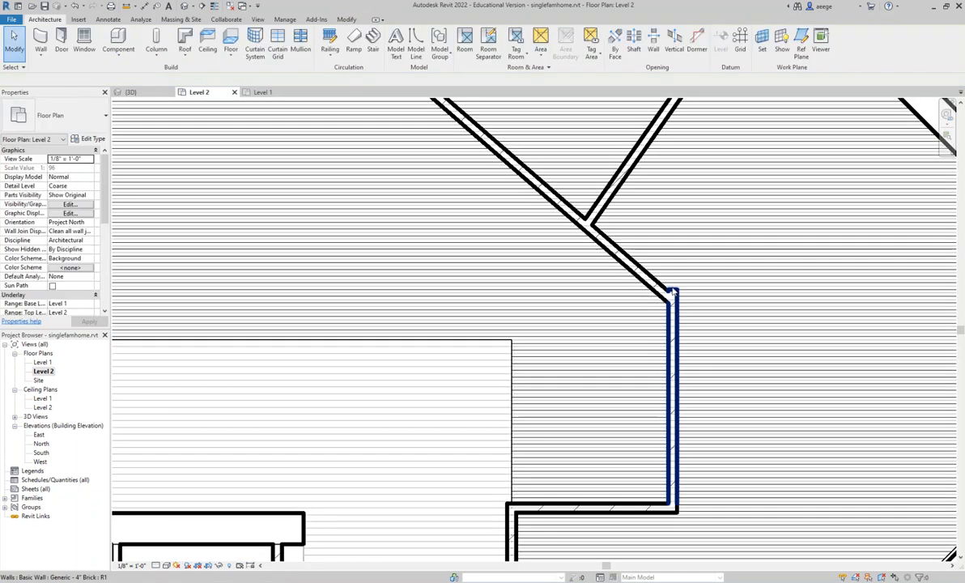
- Shorten the vertical wall's upper end so it meets the new diagonal wall in a clean corner
left_click(672, 299)
left_click_drag(672, 291, 672, 301)
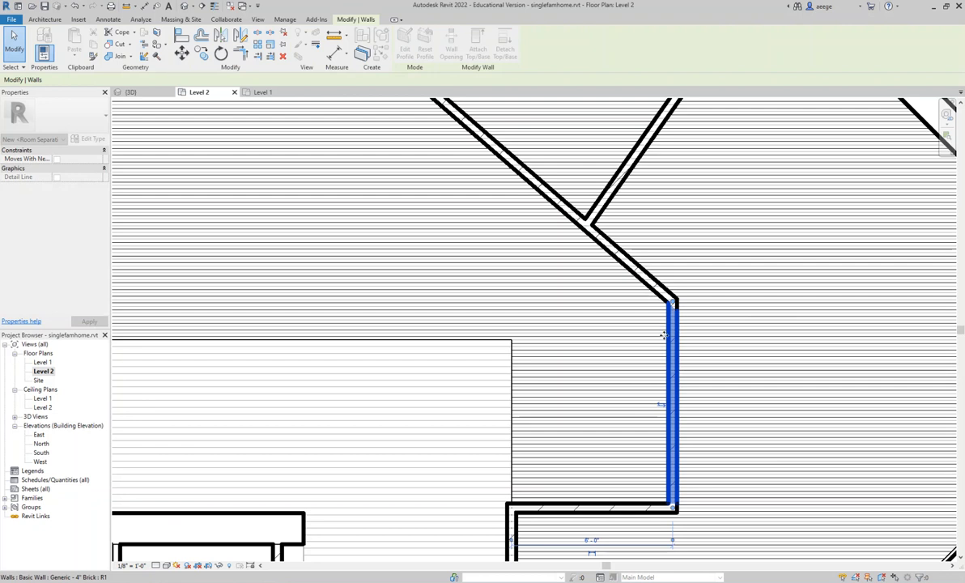
key("Escape")
scroll(654, 308, "down", 5)
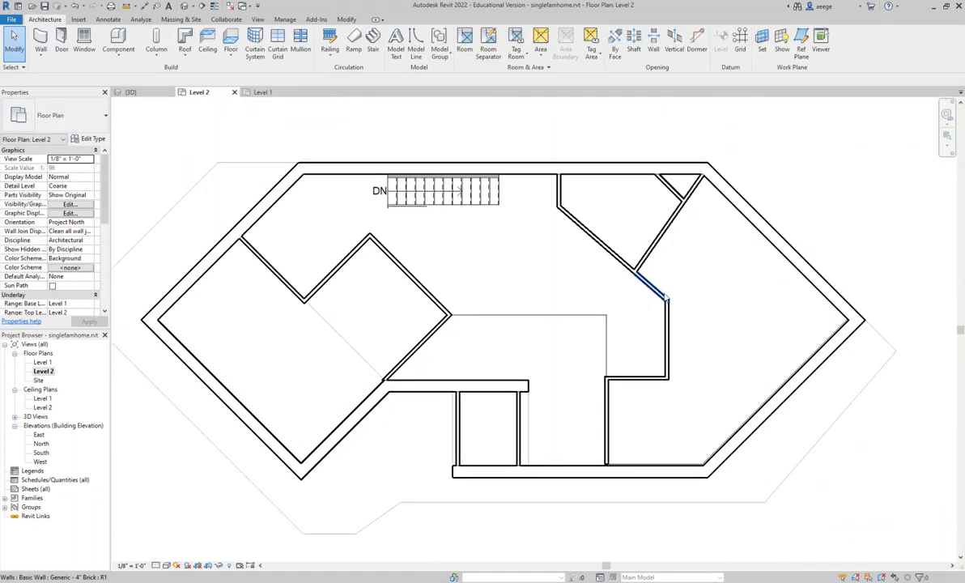
mouse_move(665, 295)
middle_mouse_down()
mouse_move(665, 280)
mouse_move(677, 285)
middle_mouse_up()
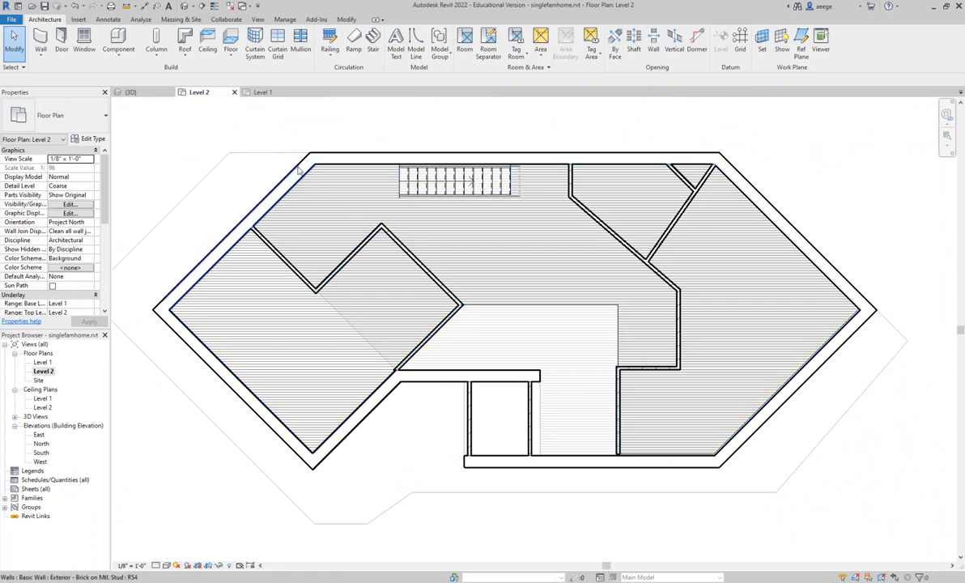
- Create a Handrail - Rectangular railing by sketching an 11' path along the staircase opening's south edge, and finish it
left_click(331, 54)
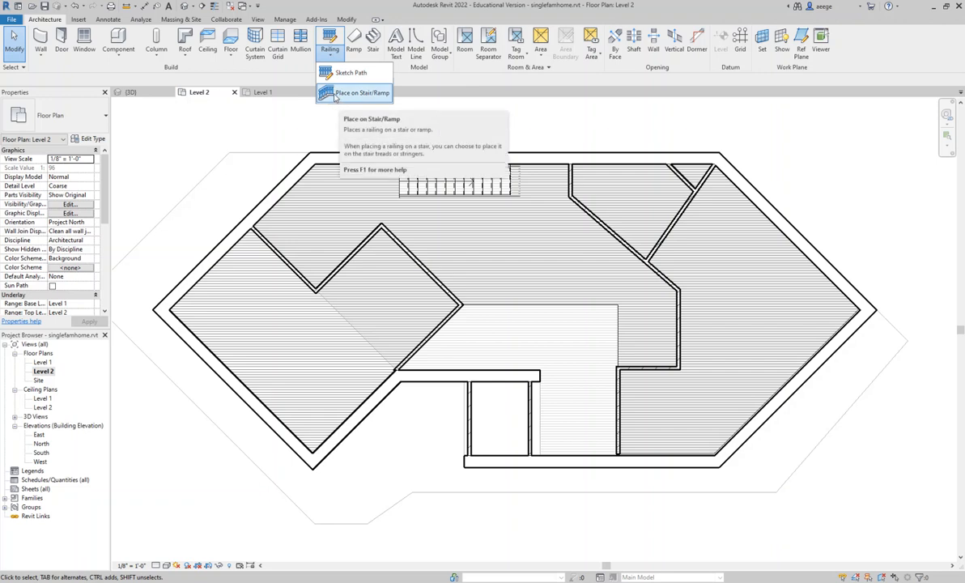
left_click(345, 72)
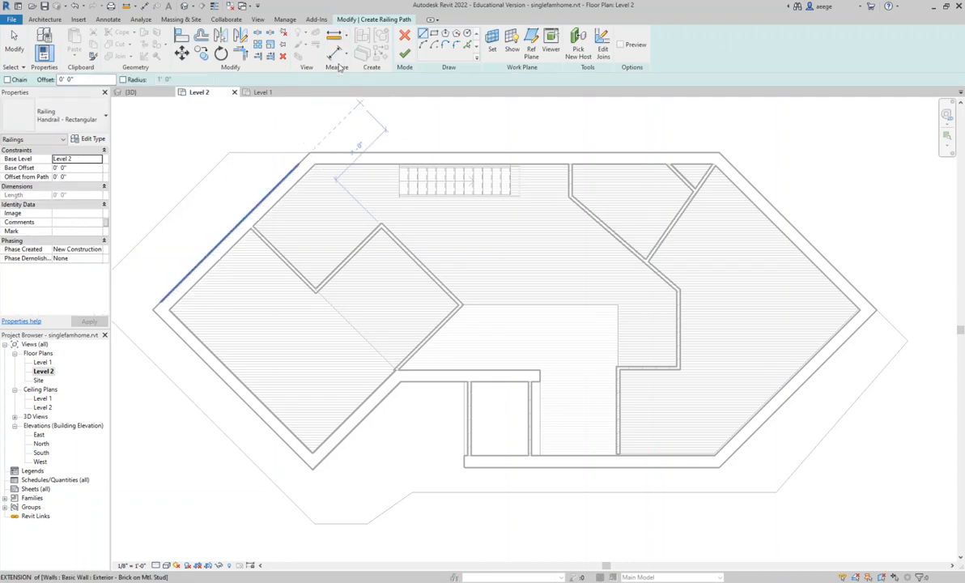
left_click(399, 194)
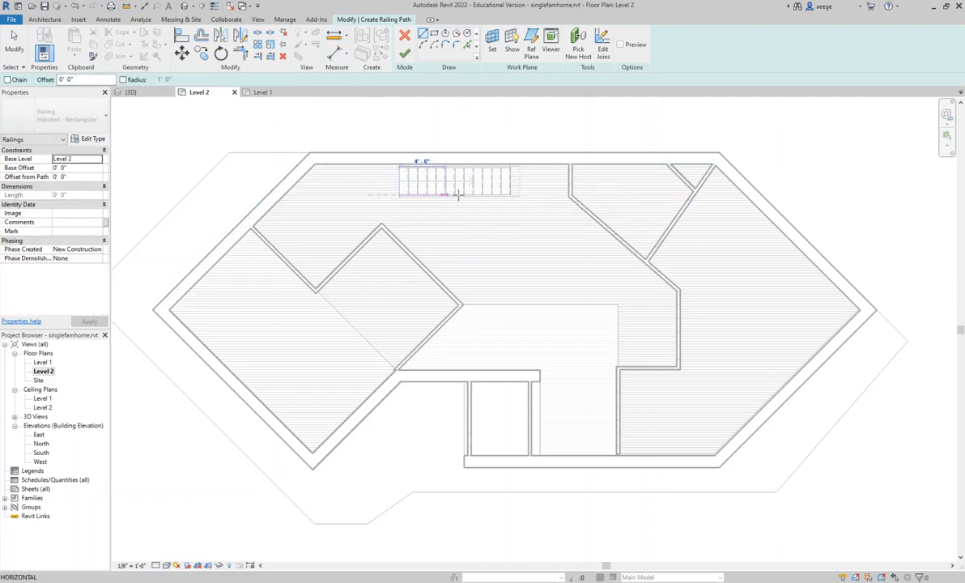
left_click(510, 194)
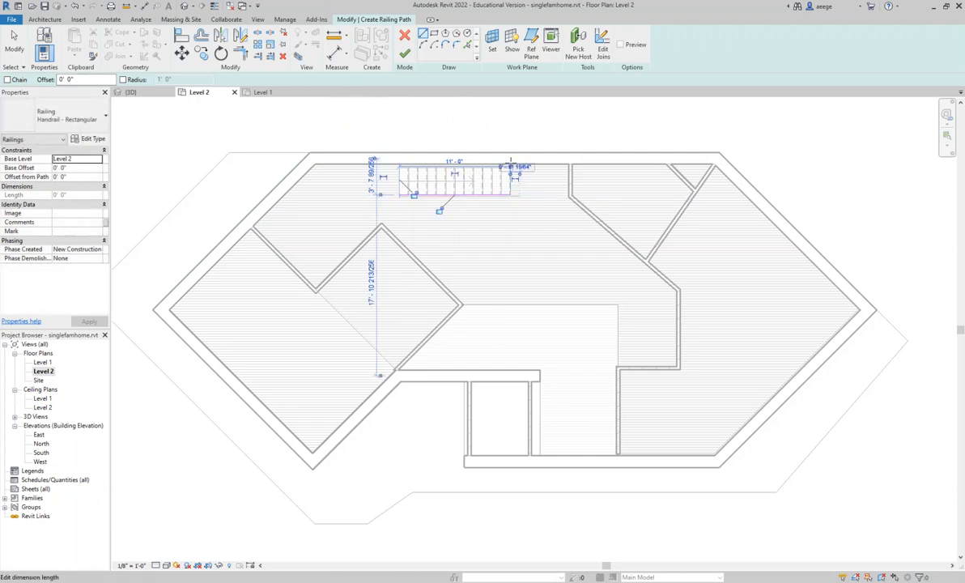
left_click(515, 166)
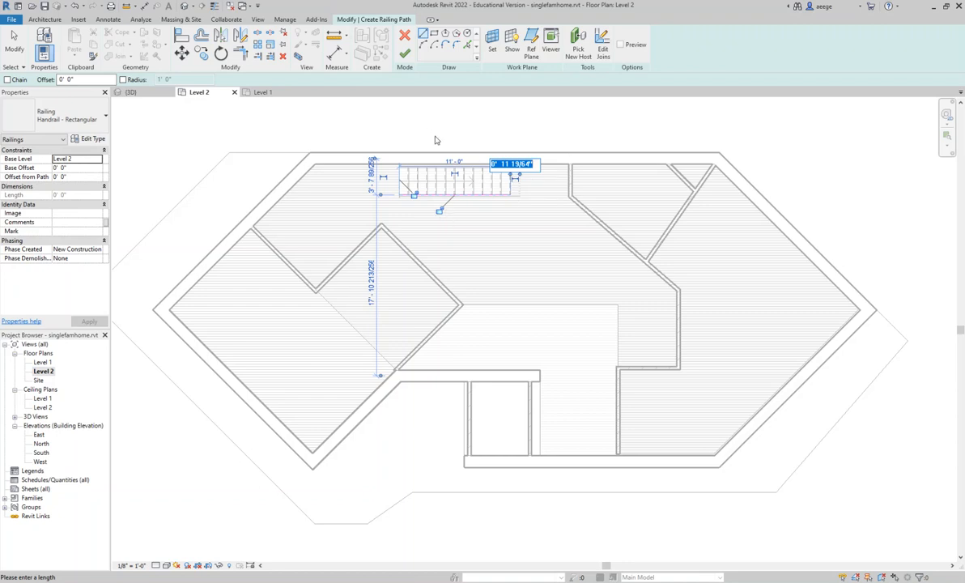
key("Escape")
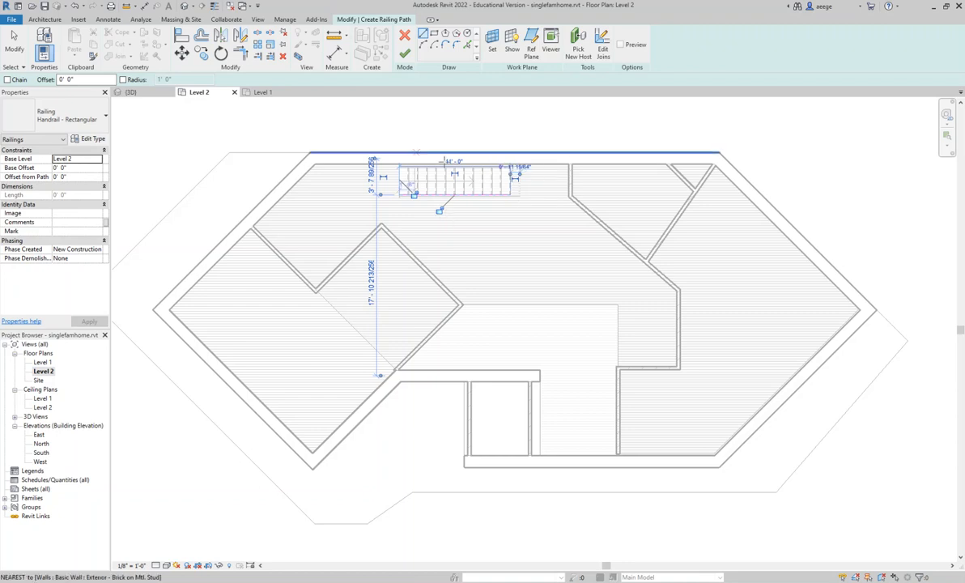
left_click(404, 54)
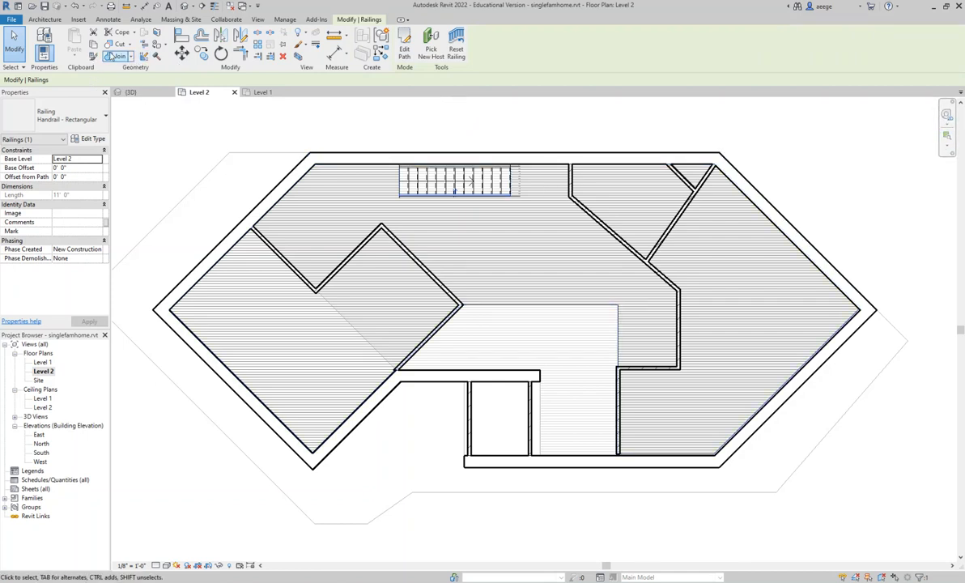
- Sketch a second railing path from the east brick wall corner, about 6' 1" north and 15' 1" west along the entry opening's edge
left_click(45, 20)
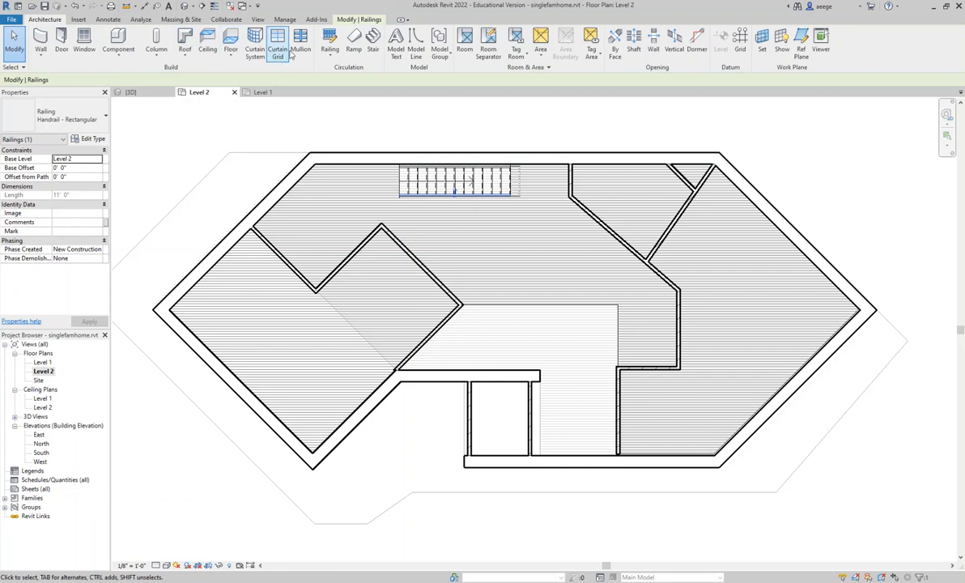
left_click(329, 54)
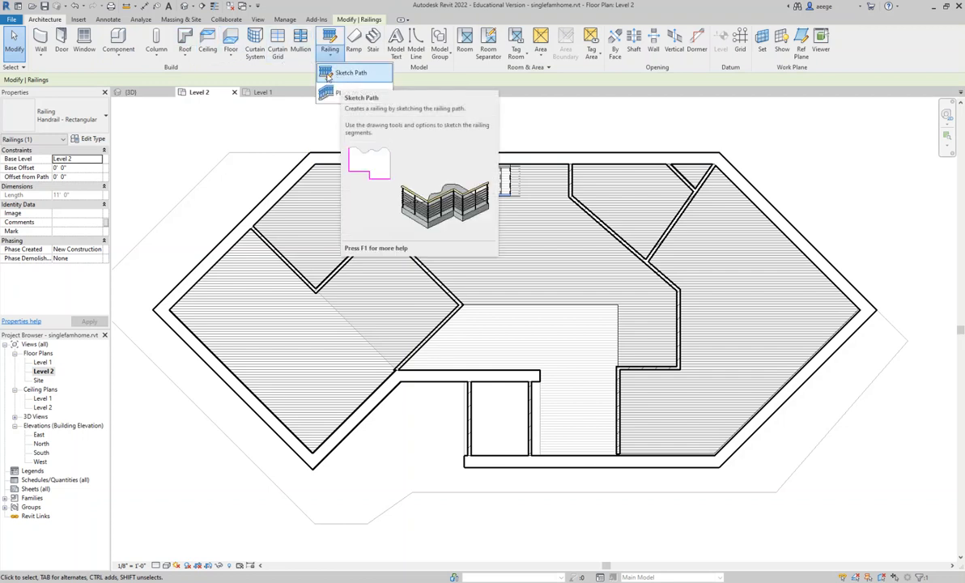
left_click(330, 73)
left_click(617, 455)
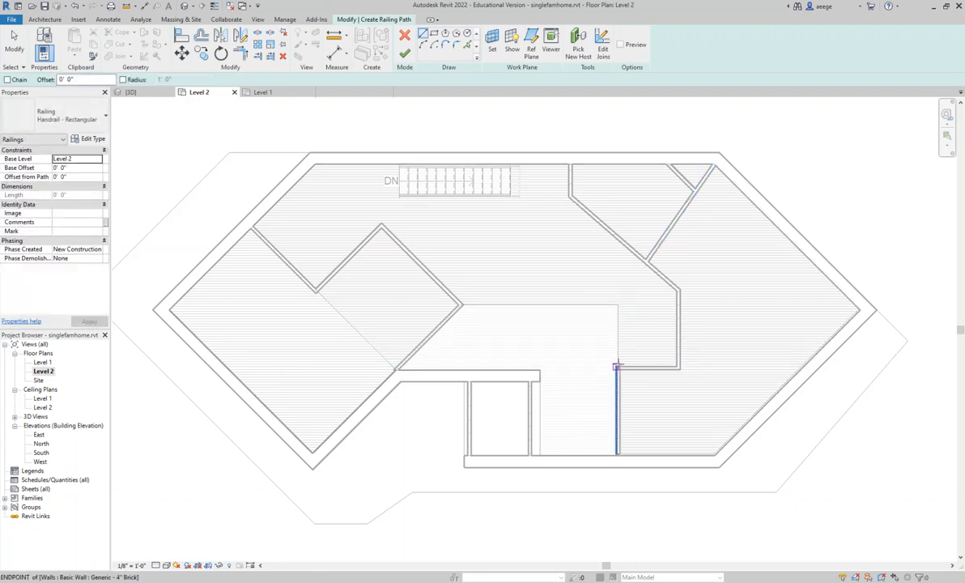
left_click(617, 366)
left_click(617, 305)
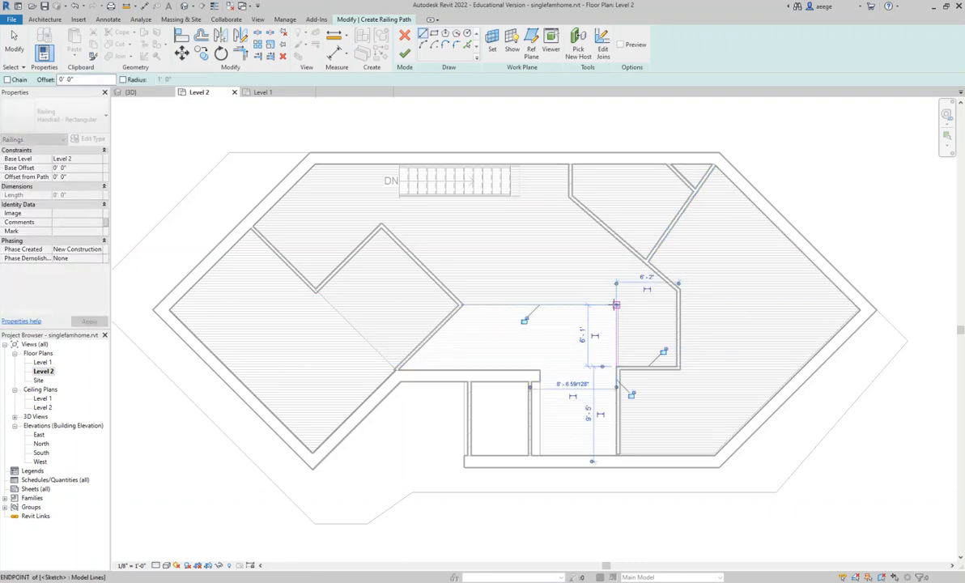
left_click(465, 305)
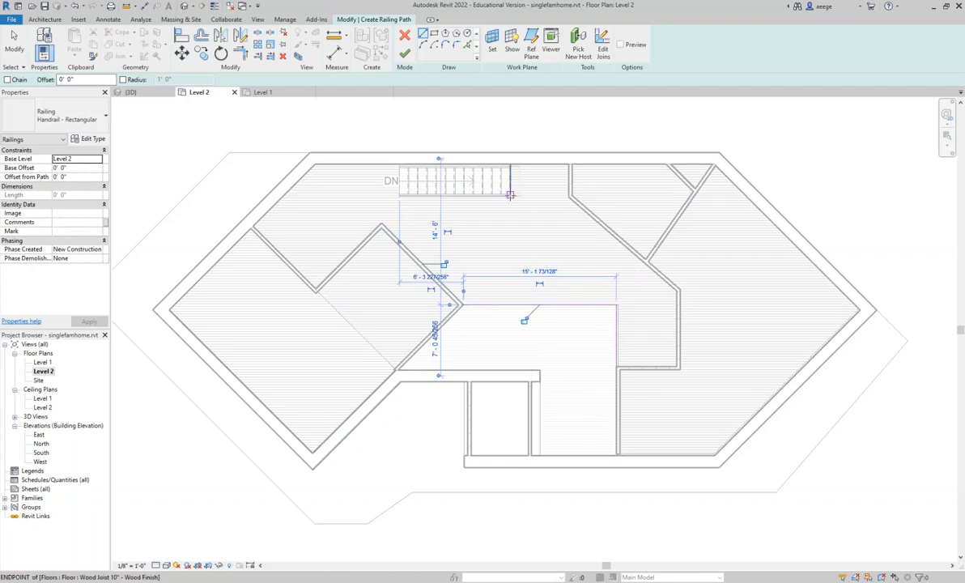
- Add a railing segment about 3' long across the staircase opening's east end and try to finish the railing sketch
scroll(510, 196, "down", 2)
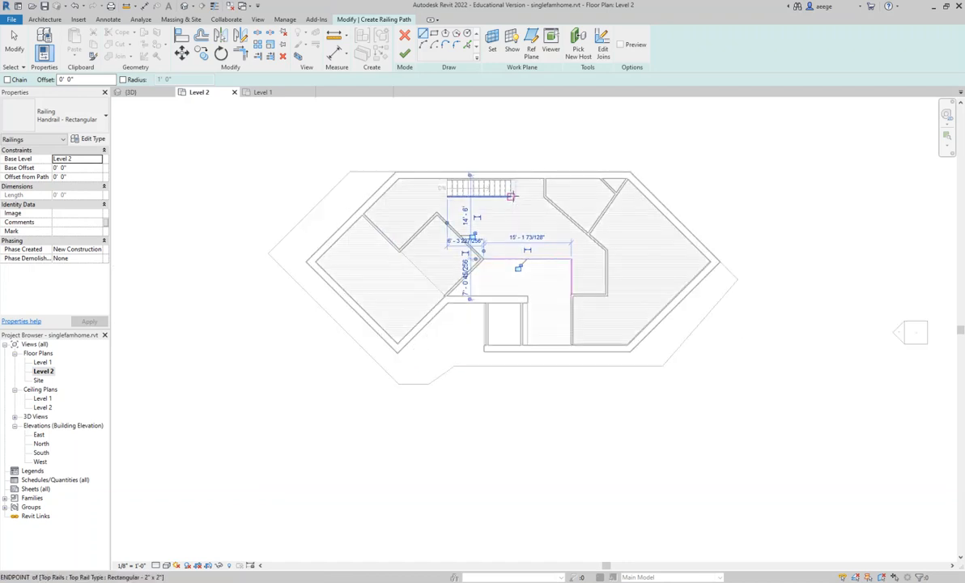
scroll(506, 196, "up", 3)
scroll(506, 196, "up", 2)
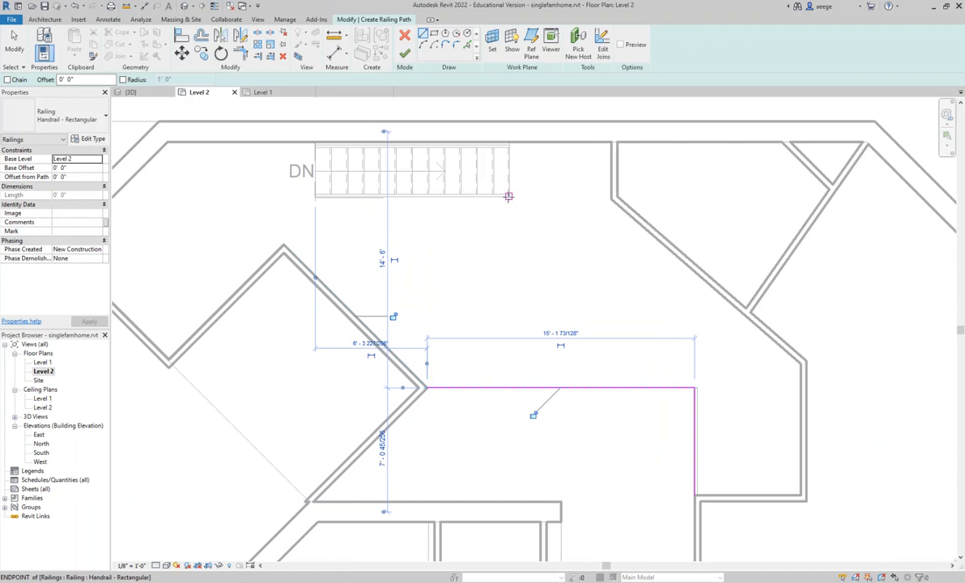
left_click(510, 196)
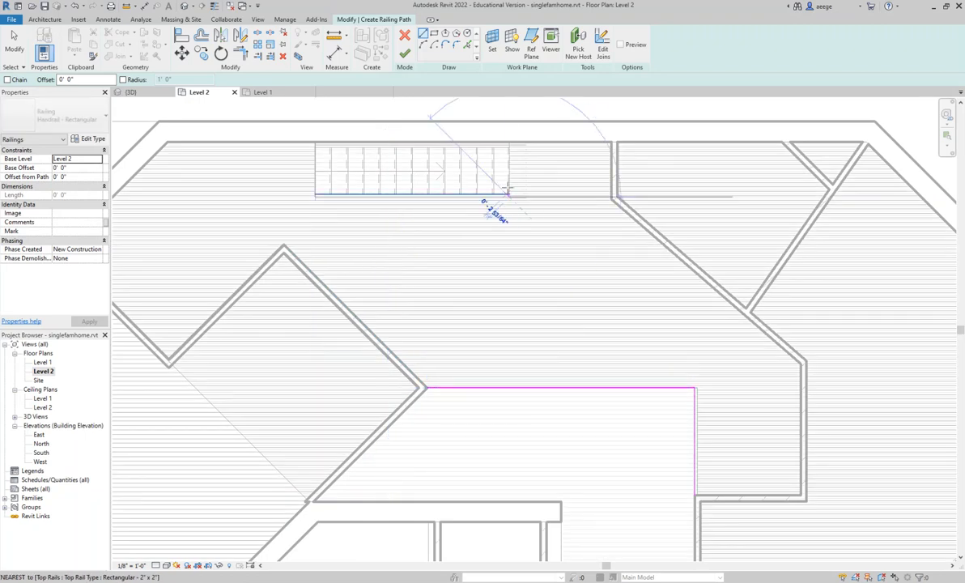
left_click(510, 144)
scroll(558, 212, "down", 2)
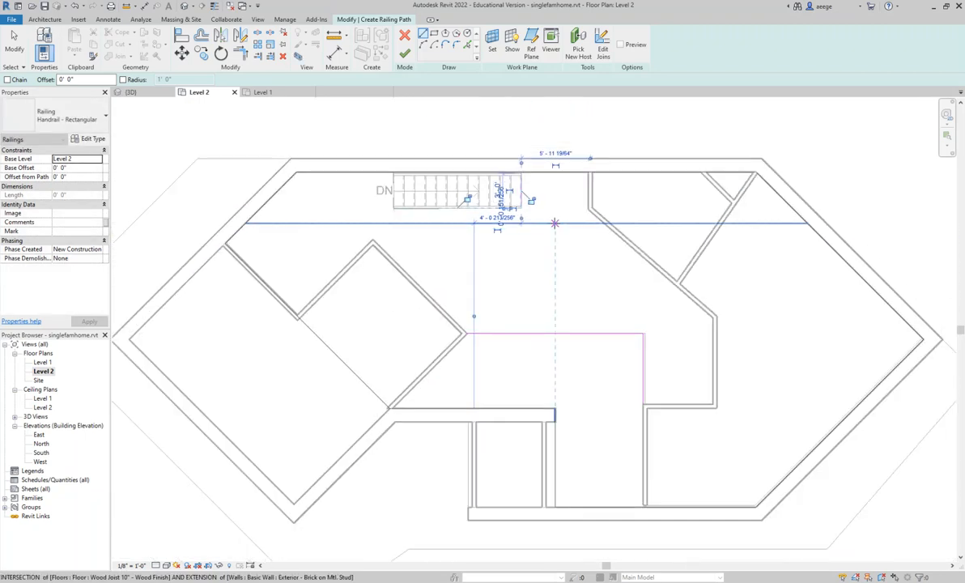
left_click(405, 54)
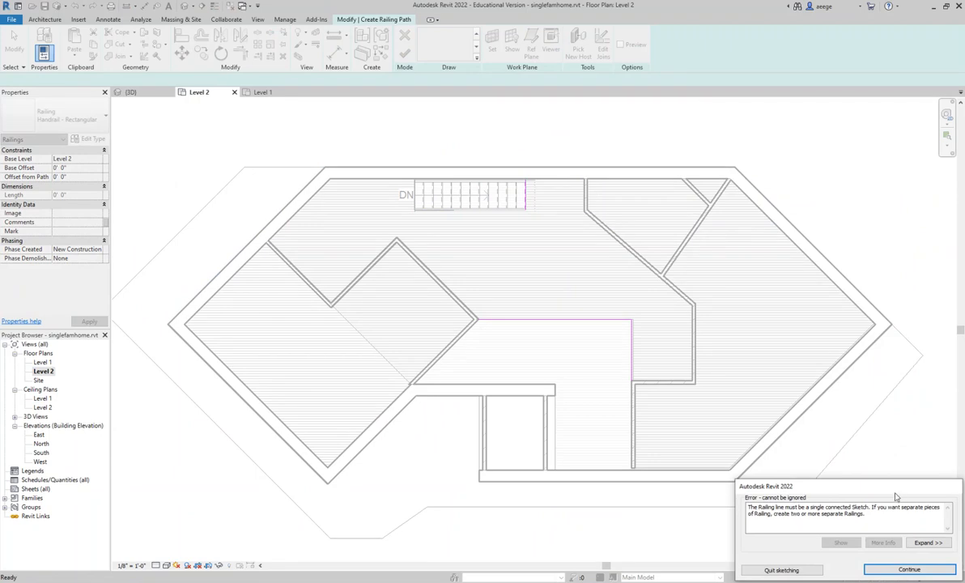
left_click(910, 570)
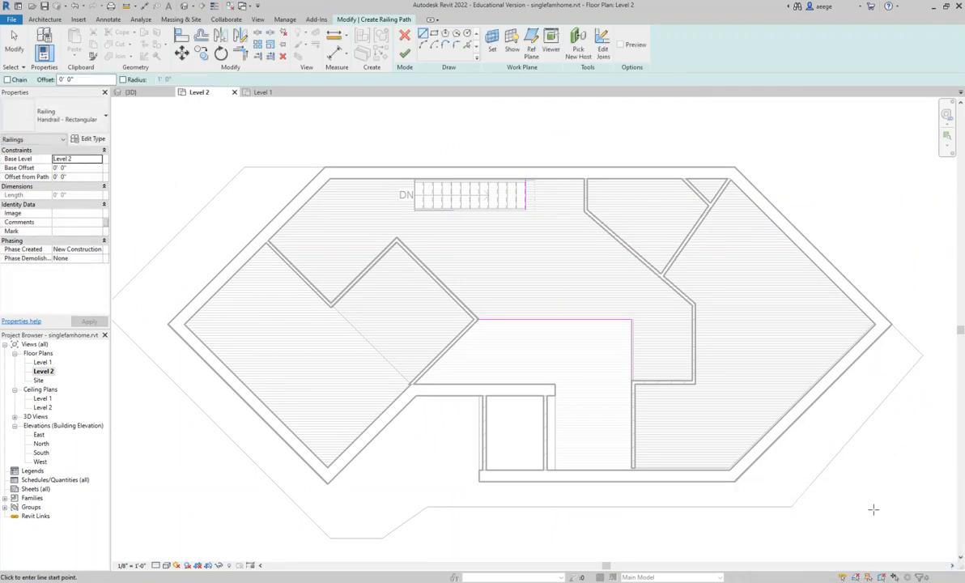
- Add an 11' railing line along the staircase opening's south edge, and try to finish the railing sketch
left_click(520, 209)
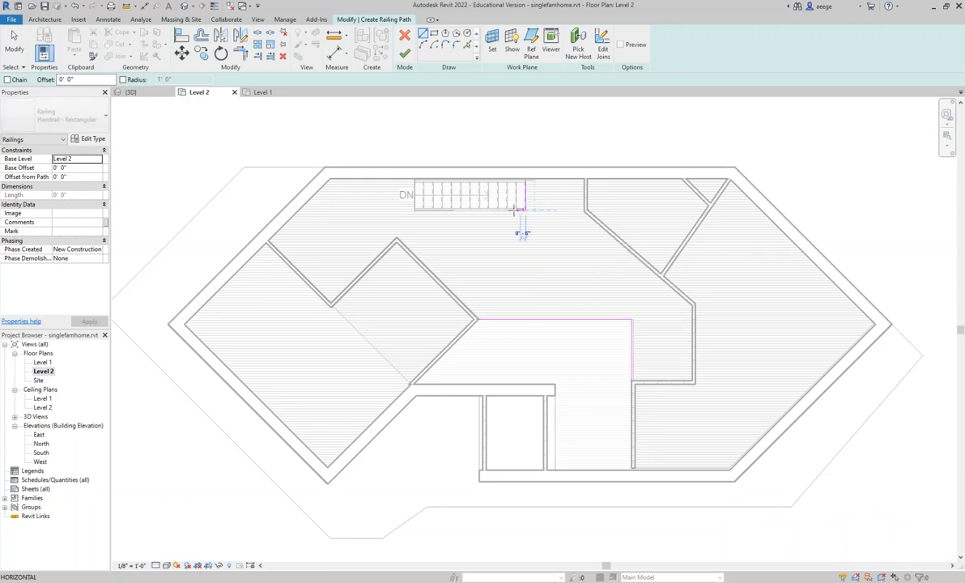
left_click(415, 209)
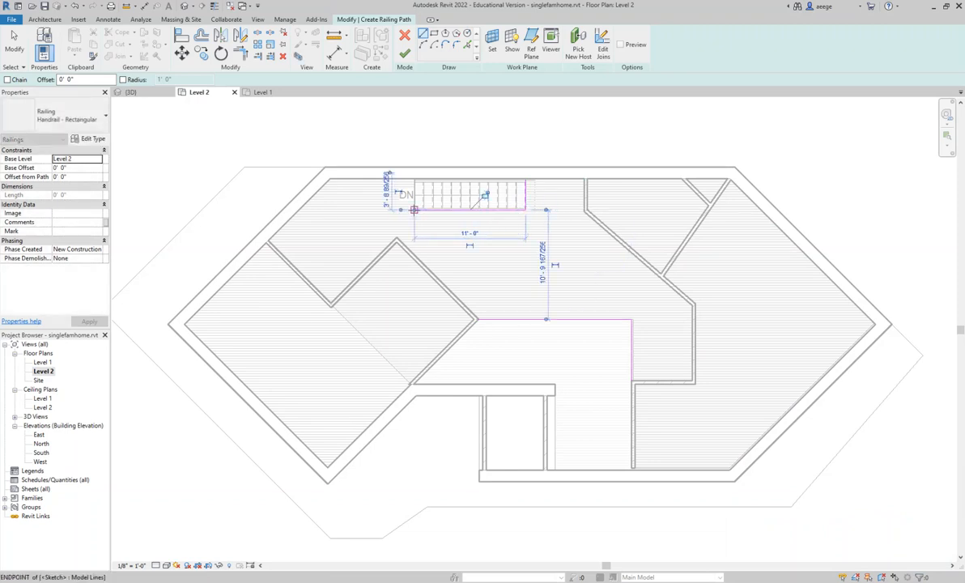
left_click(404, 54)
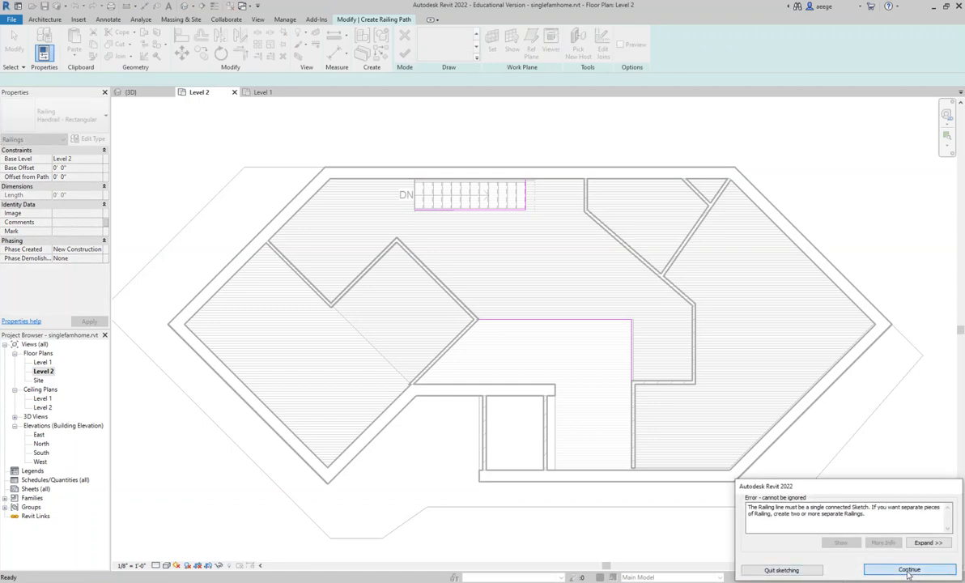
left_click(910, 570)
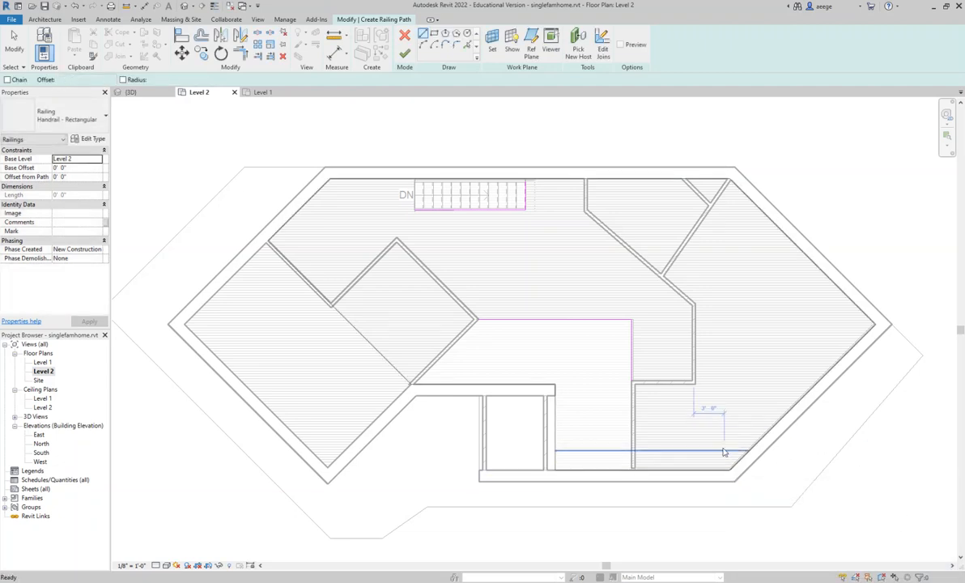
- Shift the entry opening's east and north railing lines slightly outward onto the floor, and try to finish the railing sketch
key("Escape")
key("Escape")
left_click(642, 352)
mouse_move(642, 353)
left_mouse_down()
mouse_move(663, 360)
mouse_move(616, 352)
mouse_move(641, 360)
left_mouse_up()
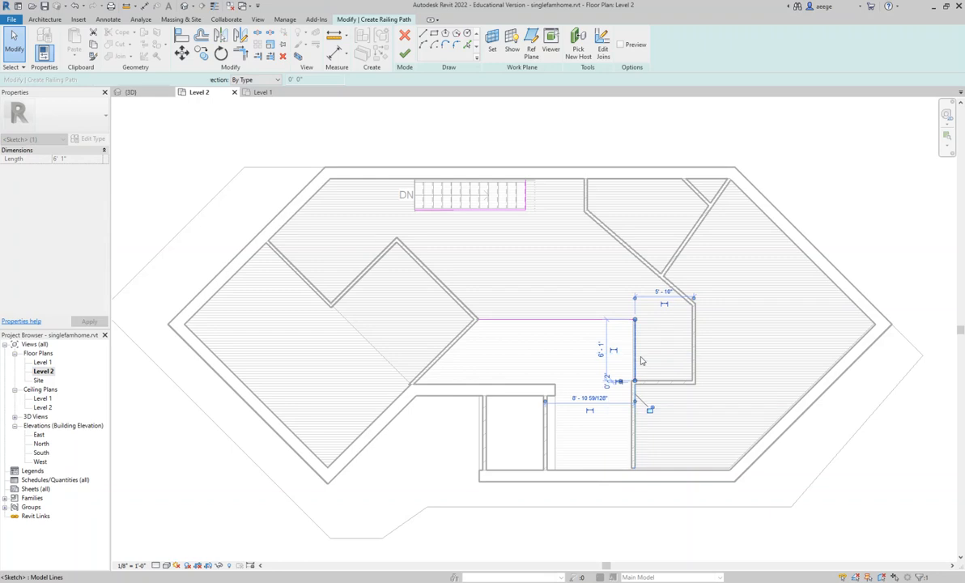
left_click(562, 320)
mouse_move(562, 317)
left_mouse_down()
mouse_move(562, 301)
mouse_move(567, 317)
left_mouse_up()
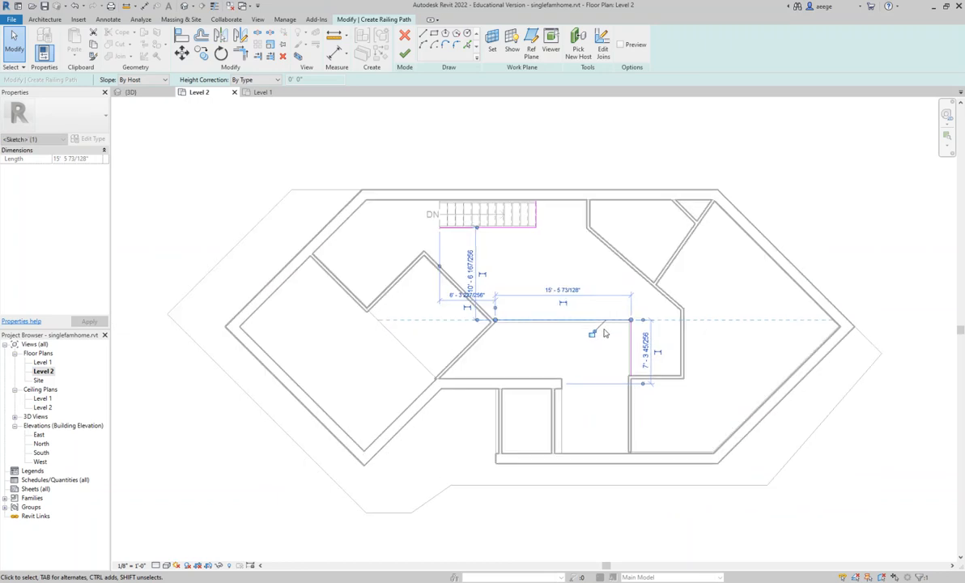
left_click(406, 54)
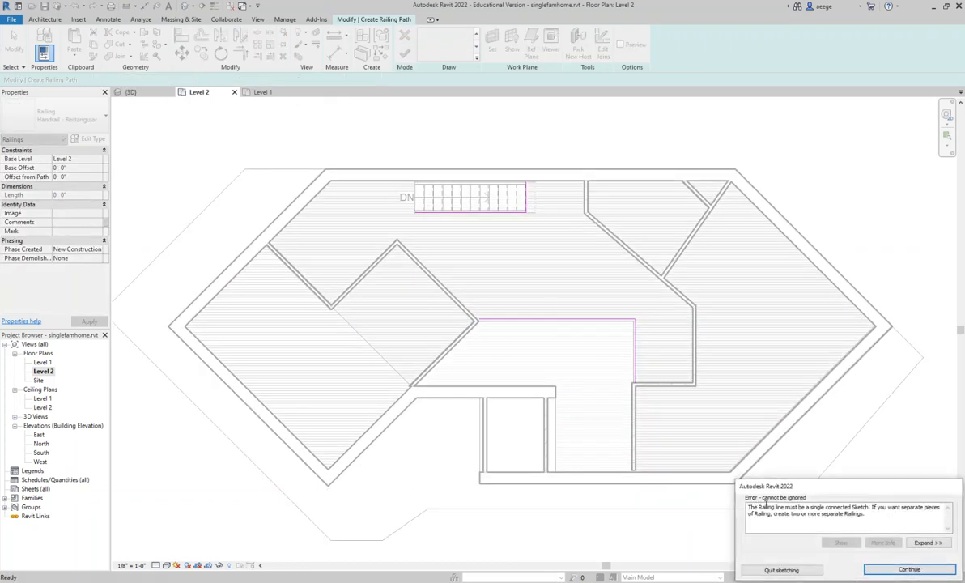
left_click(781, 570)
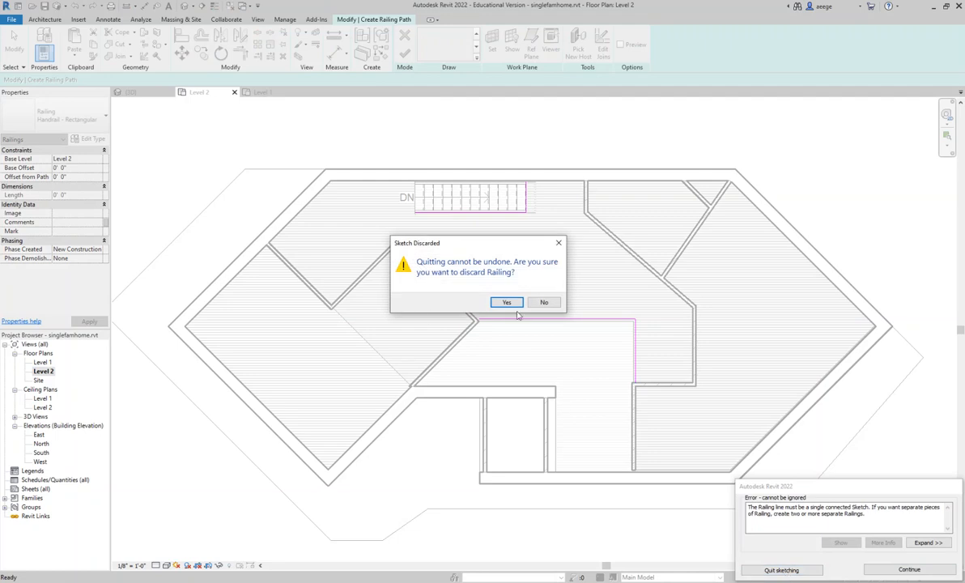
left_click(545, 302)
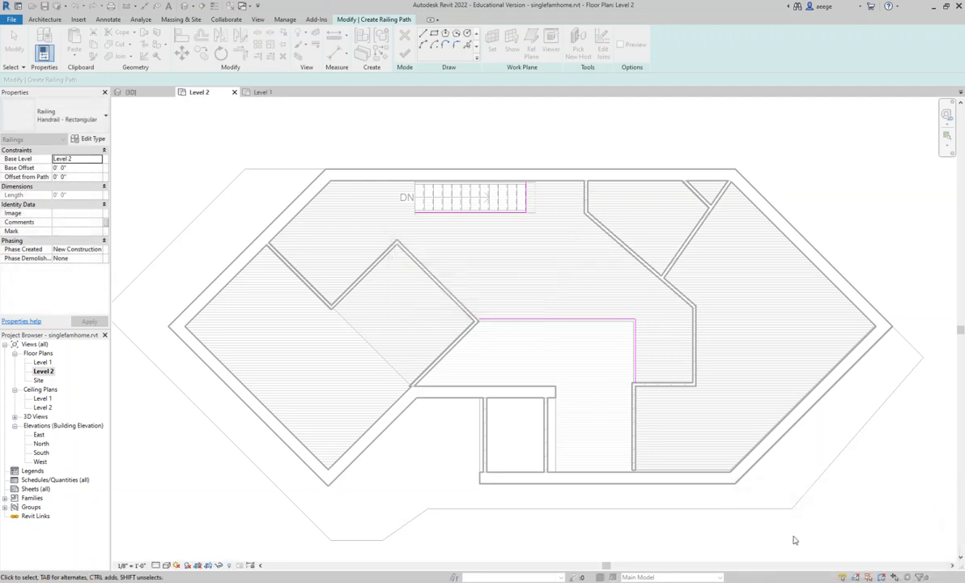
- Move the staircase's south railing line slightly south, to 4' 0" from the north exterior wall
scroll(522, 218, "up", 3)
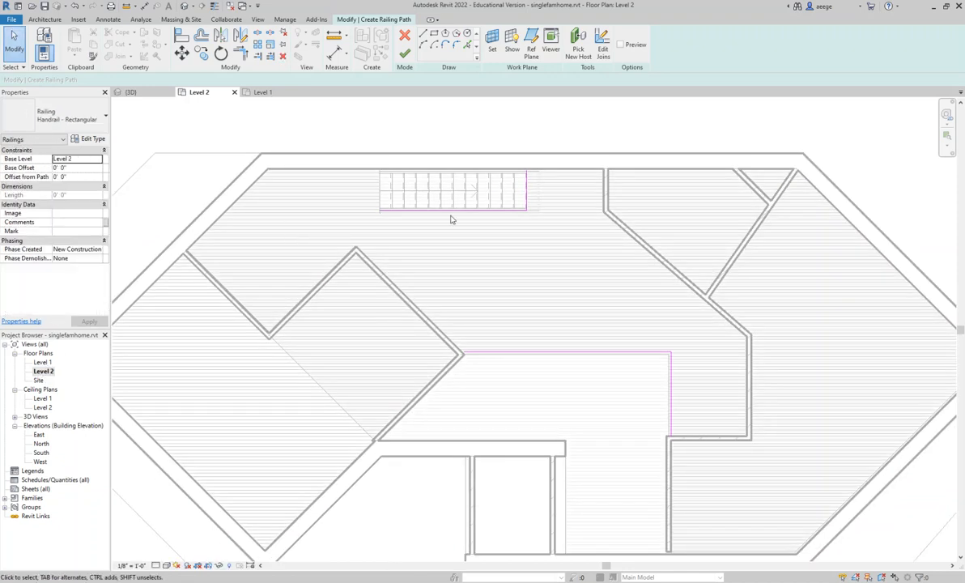
left_click(511, 211)
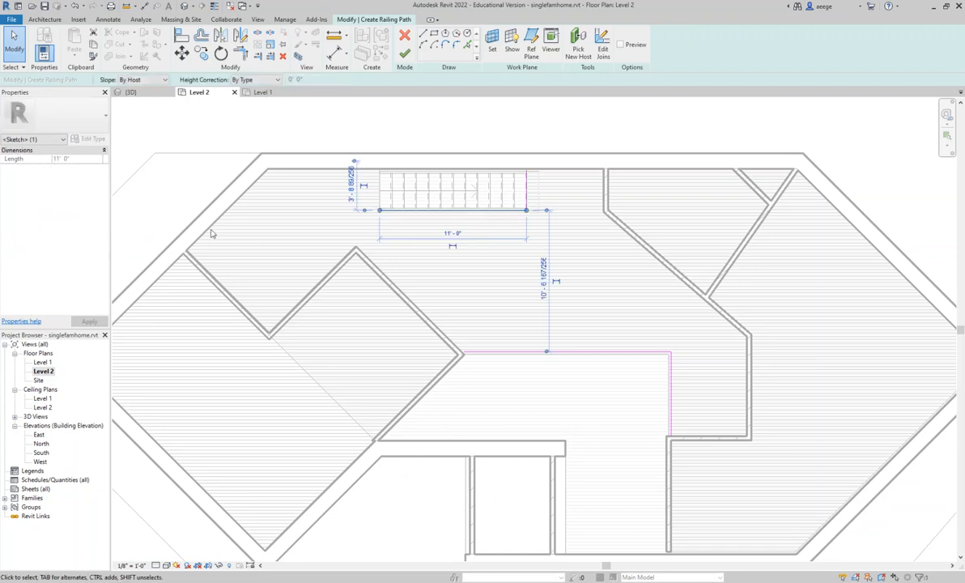
left_click(528, 187)
mouse_move(536, 186)
left_mouse_down()
mouse_move(501, 187)
mouse_move(532, 190)
left_mouse_up()
mouse_move(475, 212)
left_mouse_down()
mouse_move(476, 223)
mouse_move(478, 215)
left_mouse_up()
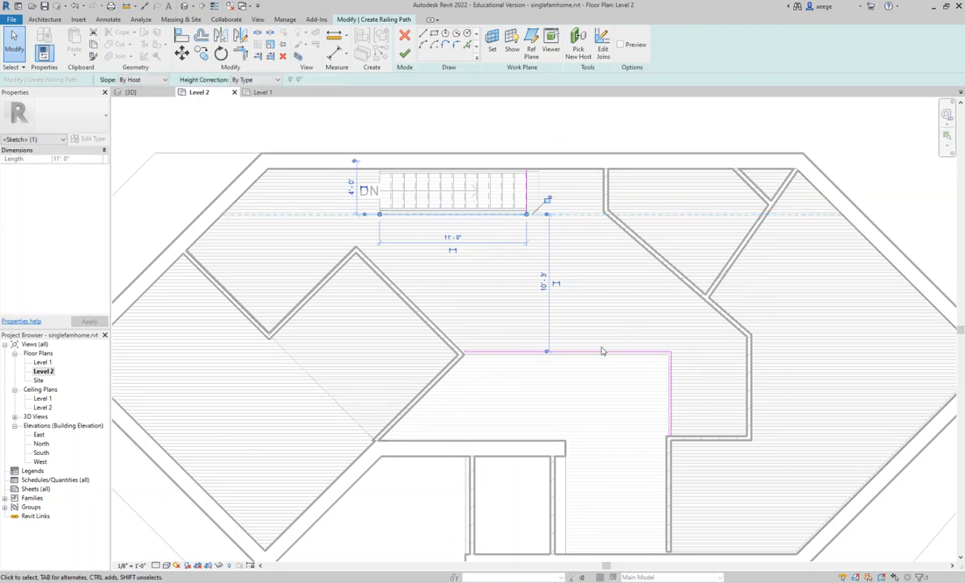
- Try to finish the railing sketch, and discard the whole sketch
left_click(405, 55)
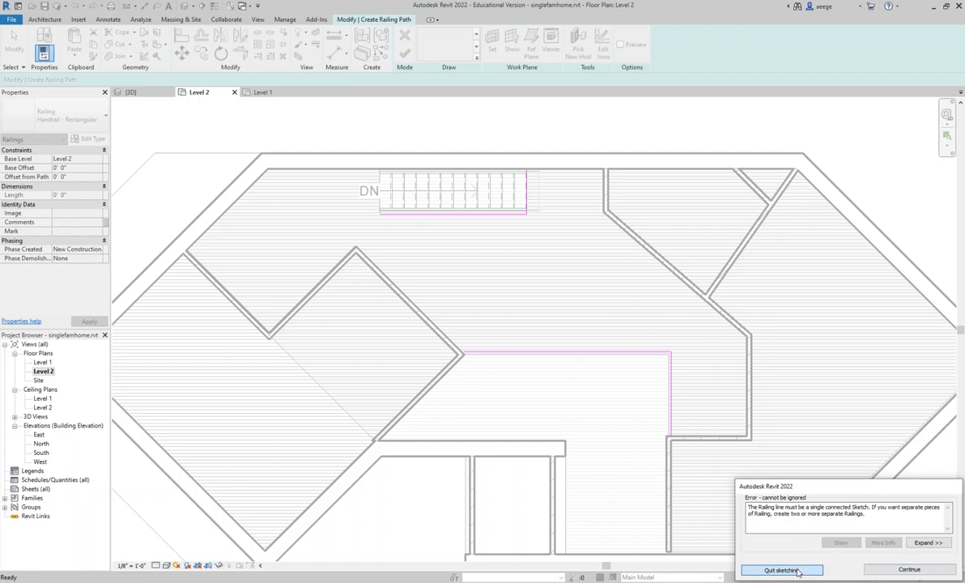
left_click(781, 570)
left_click(506, 302)
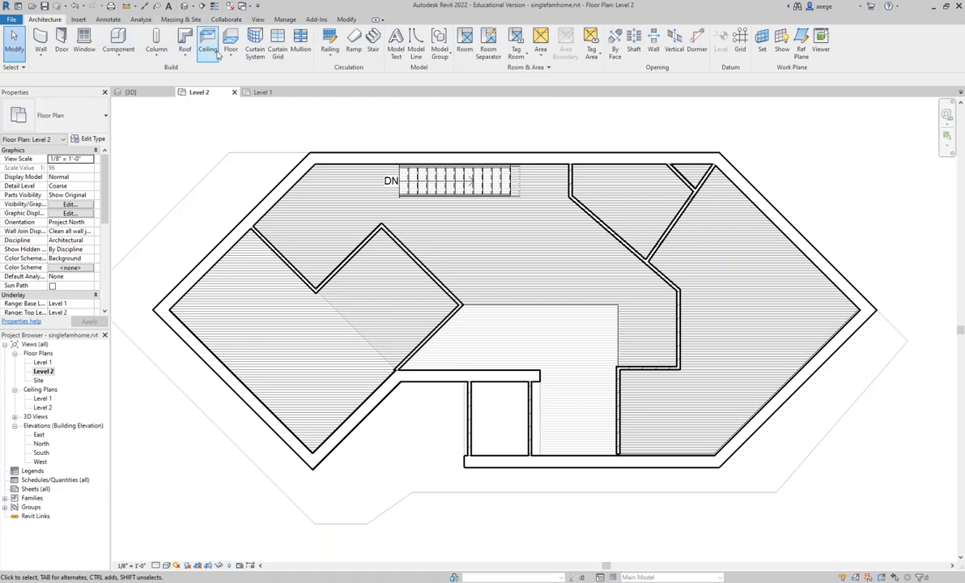
- Create a Handrail - Rectangular railing from a single 11' path just outside the staircase opening's south edge
left_click(324, 61)
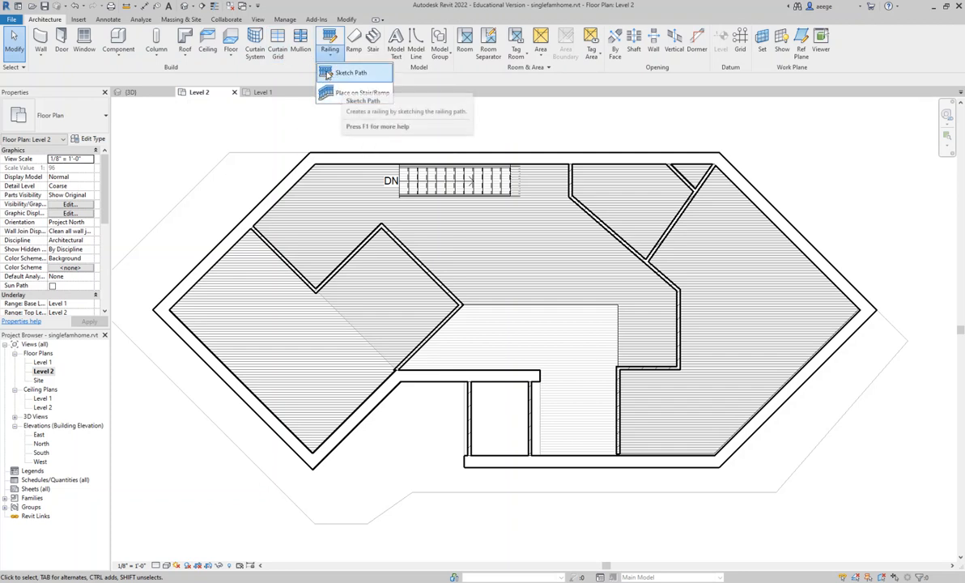
left_click(350, 72)
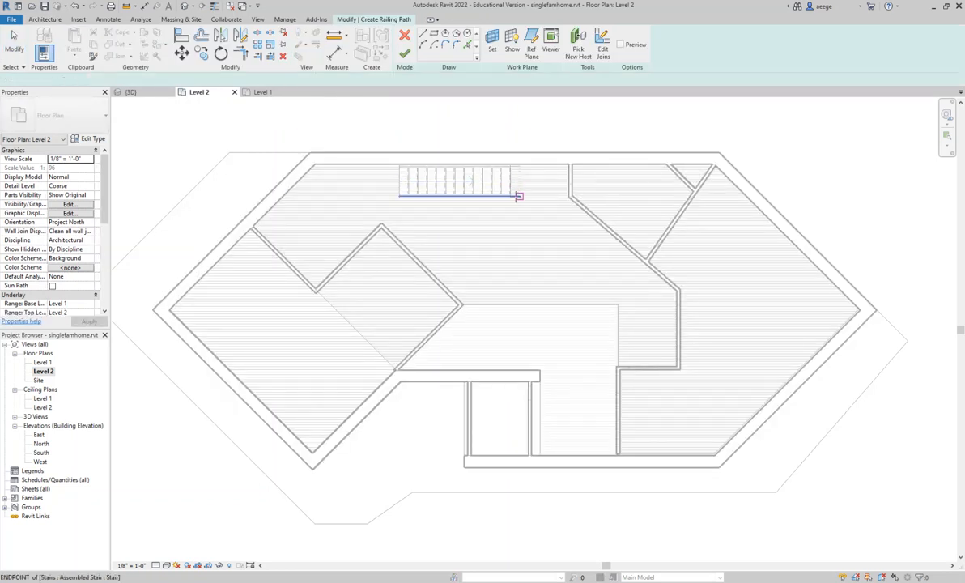
left_click(399, 197)
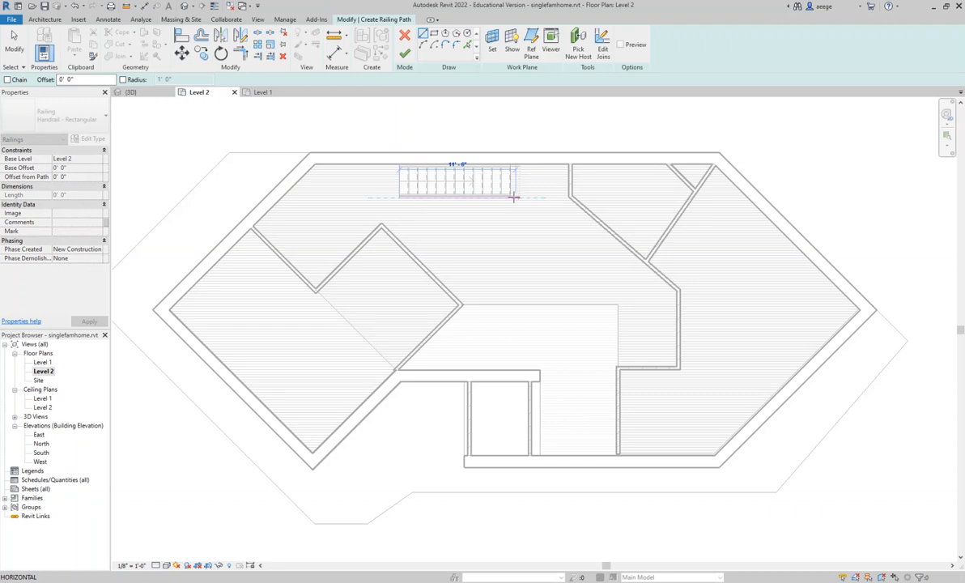
left_click(513, 197)
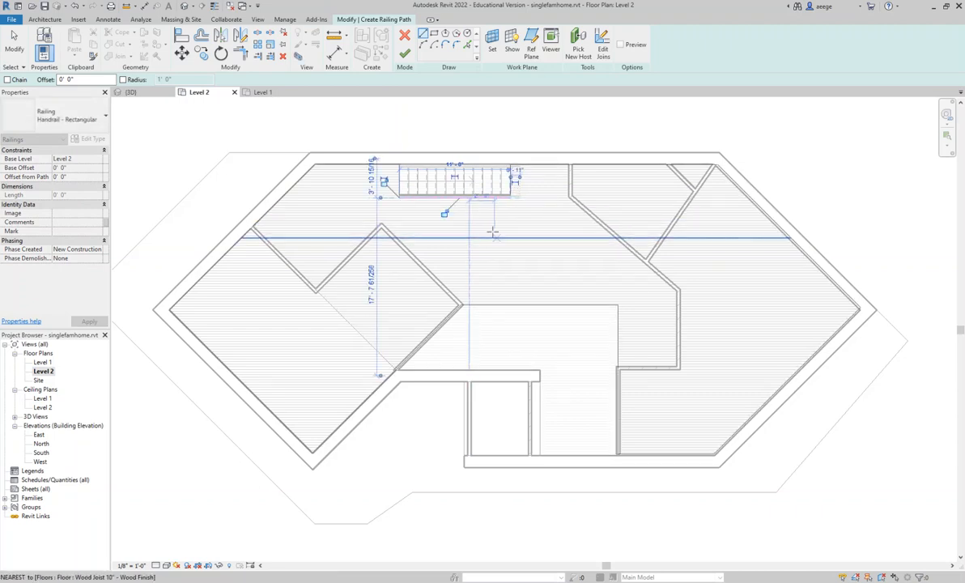
key("Escape")
key("Escape")
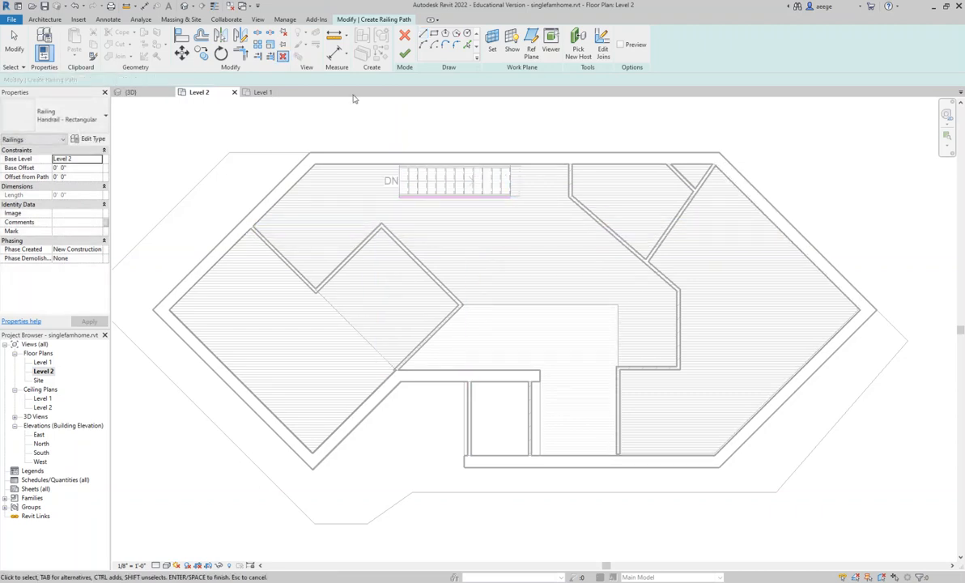
left_click(404, 54)
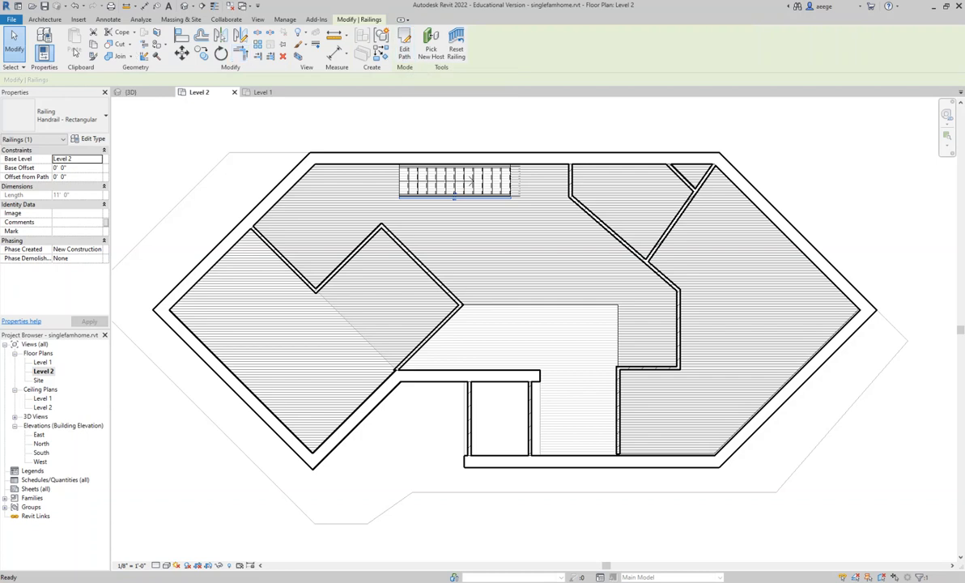
- Create a separate 3' 6" railing across the staircase opening's east end, from the south railing's end to the north wall
left_click(42, 19)
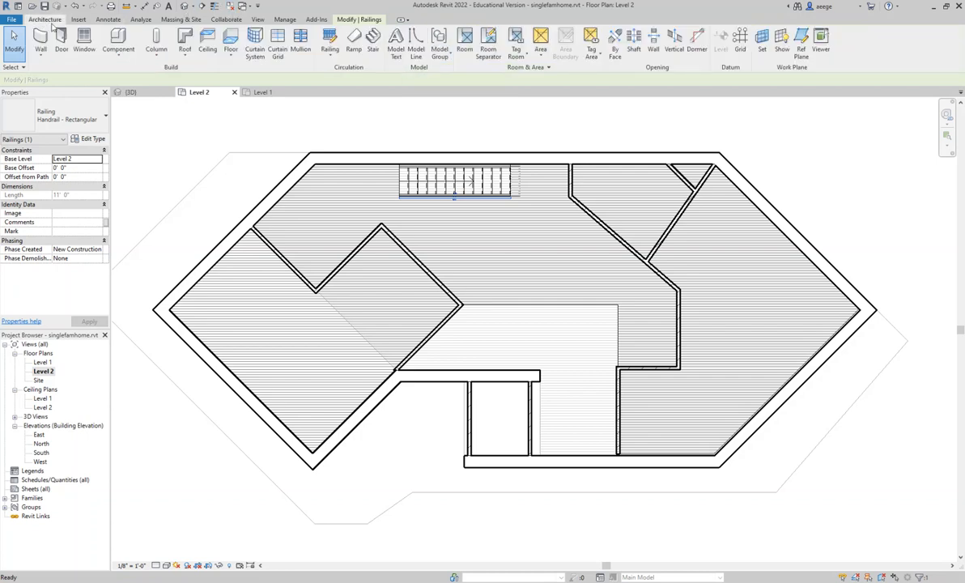
left_click(329, 60)
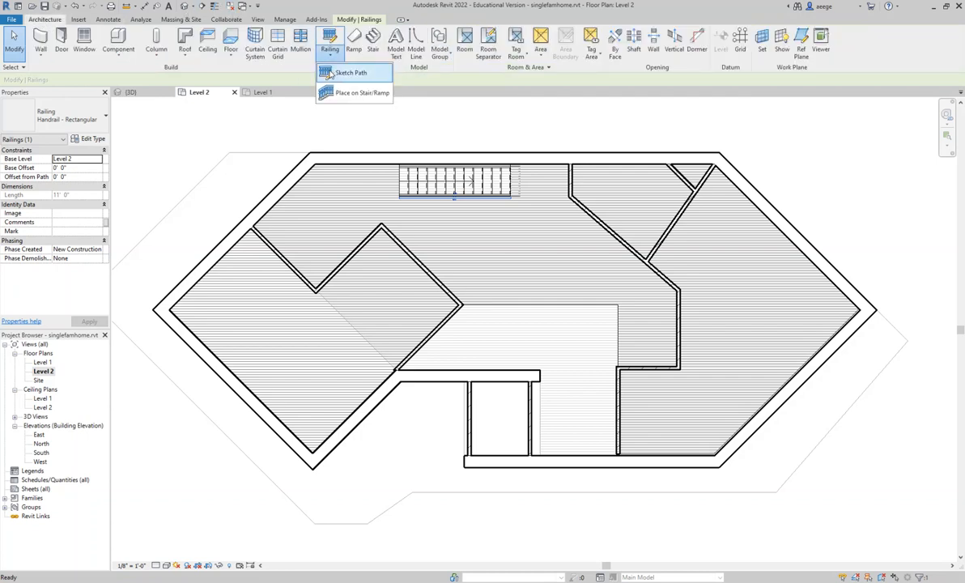
left_click(324, 76)
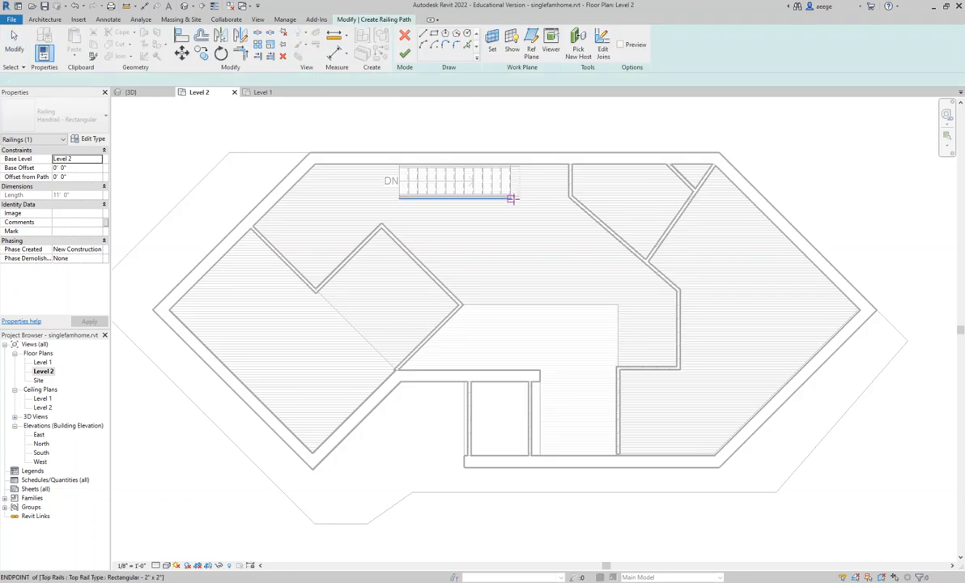
left_click(512, 199)
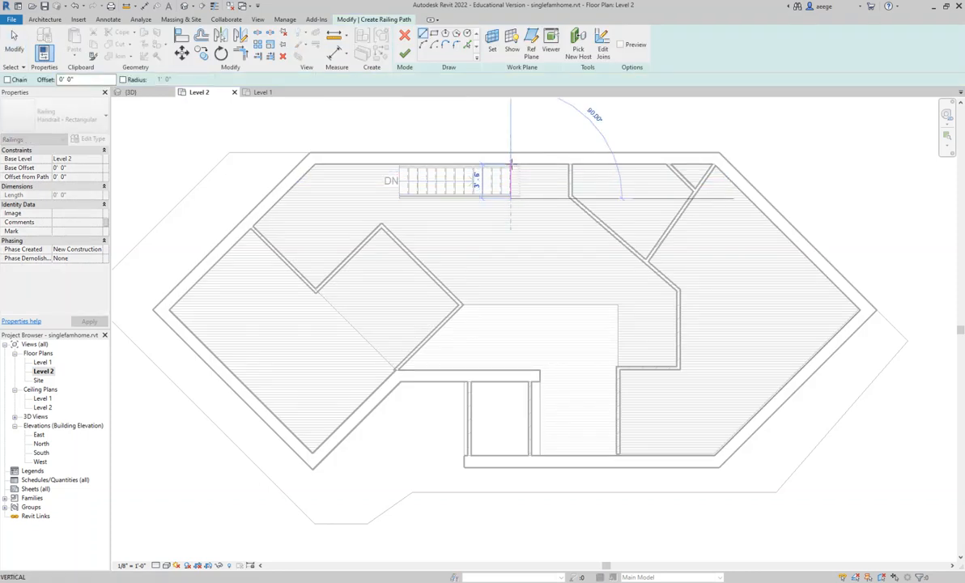
left_click(511, 165)
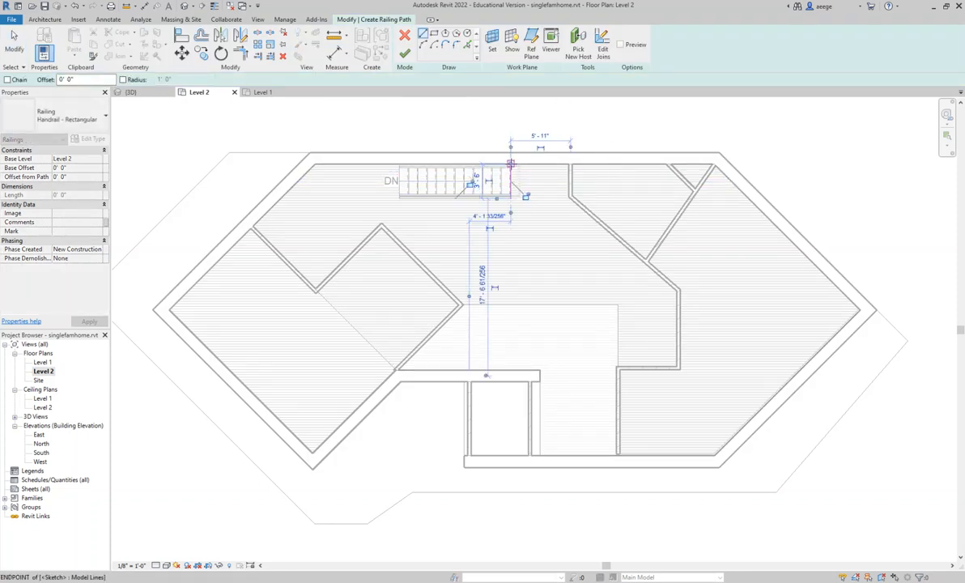
left_click(404, 53)
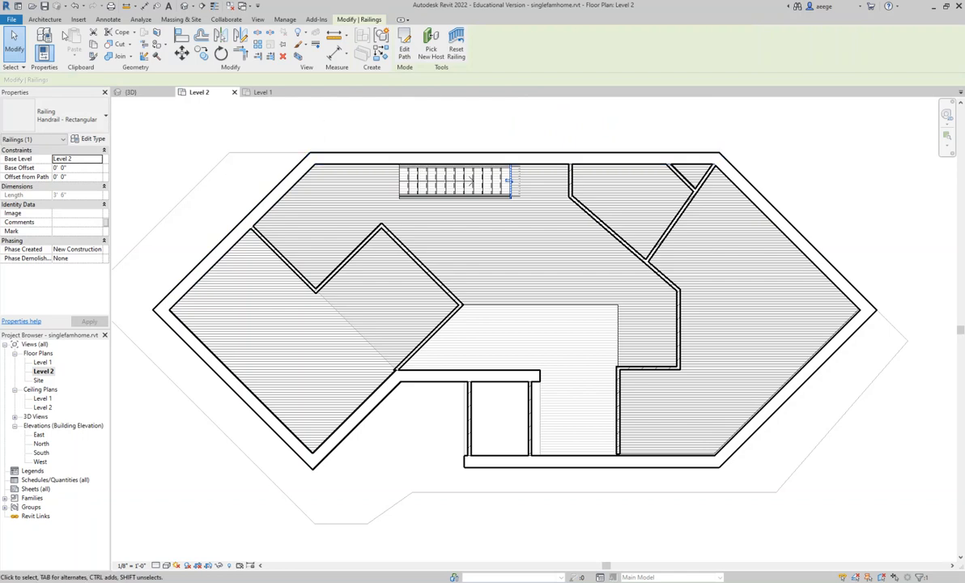
- Create a 15' 6" railing along the entry opening's north edge, starting at the west brick wall corner
left_click(50, 21)
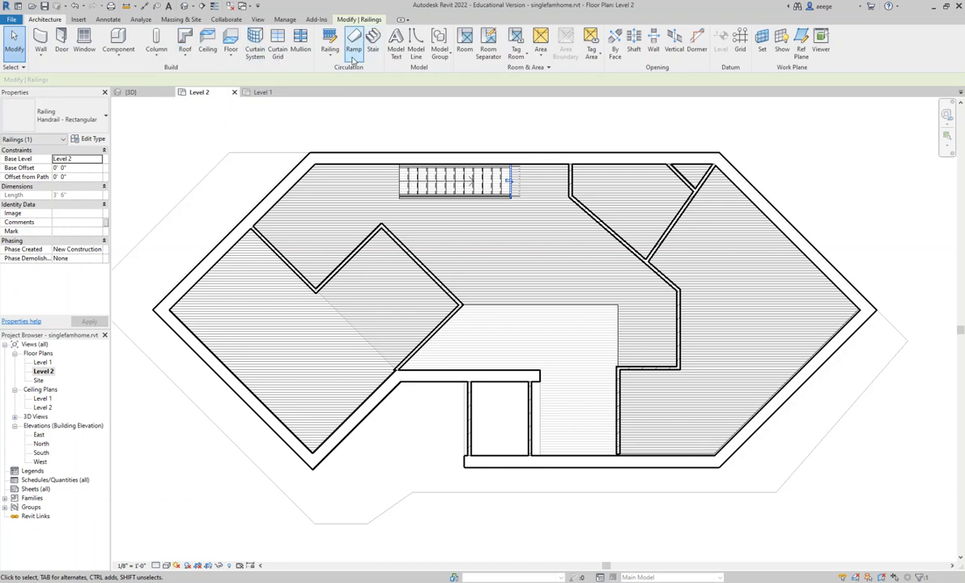
left_click(328, 55)
left_click(326, 76)
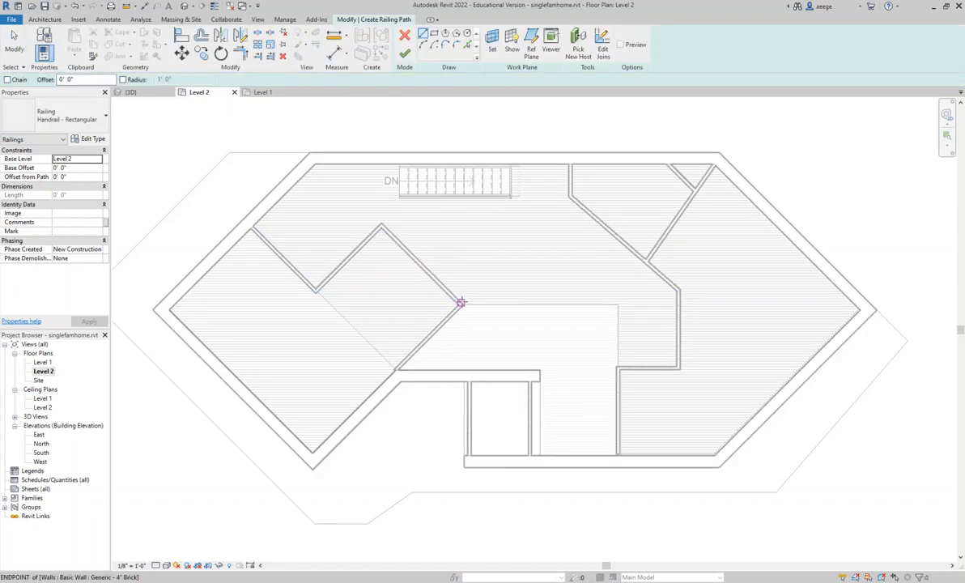
left_click(460, 303)
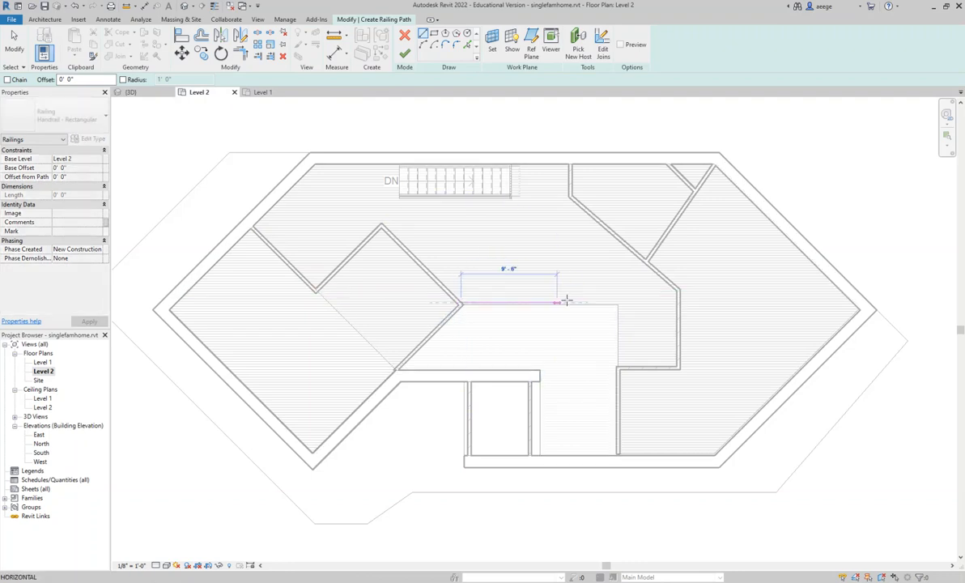
left_click(619, 302)
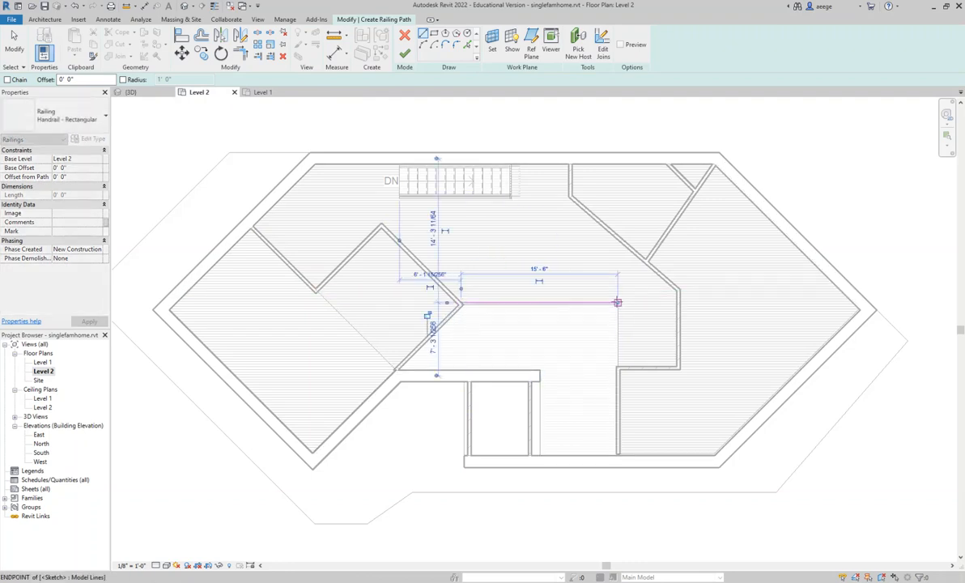
left_click(405, 53)
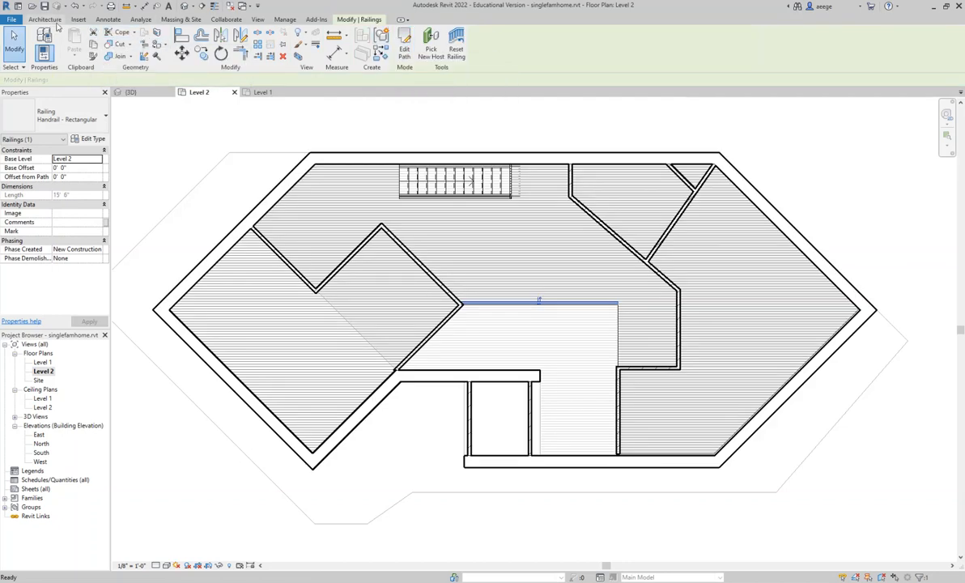
- Create a separate 6' 6" railing along the entry opening's east edge, from the north railing's east end to the brick wall corner
left_click(52, 20)
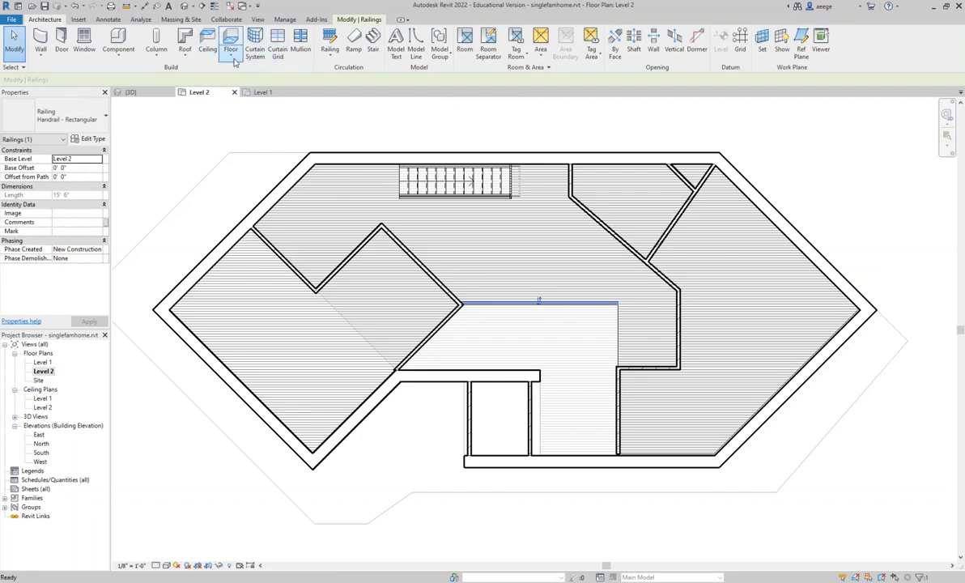
left_click(329, 55)
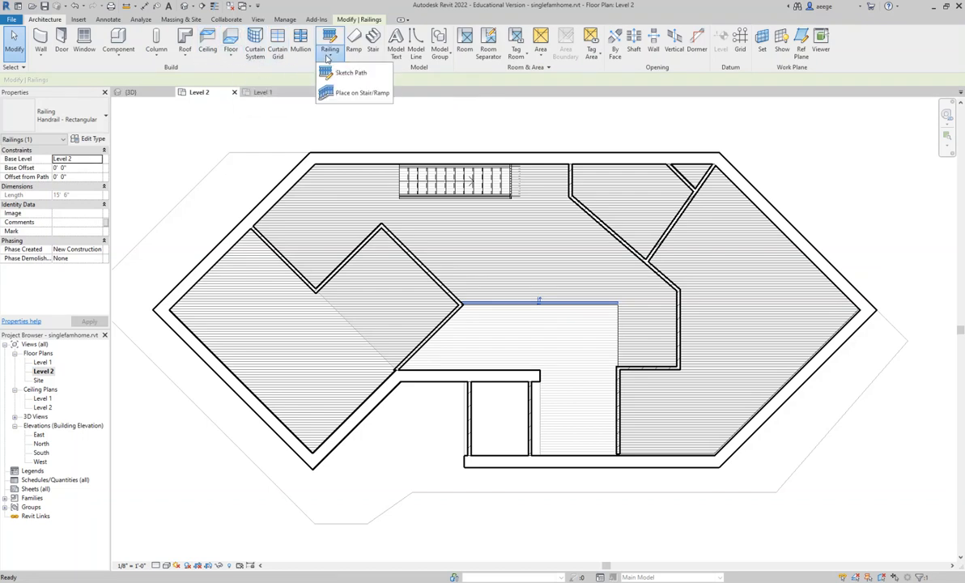
left_click(328, 70)
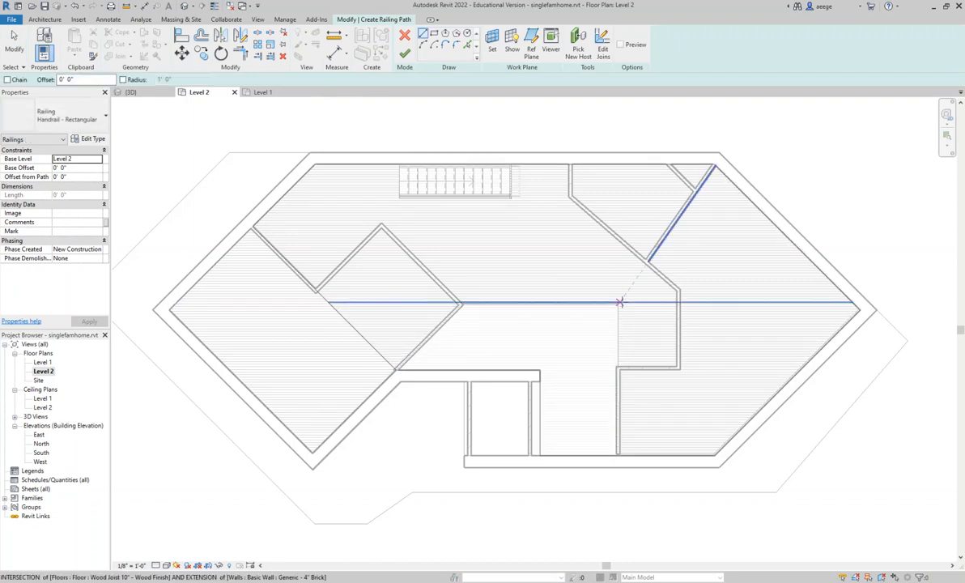
left_click(620, 302)
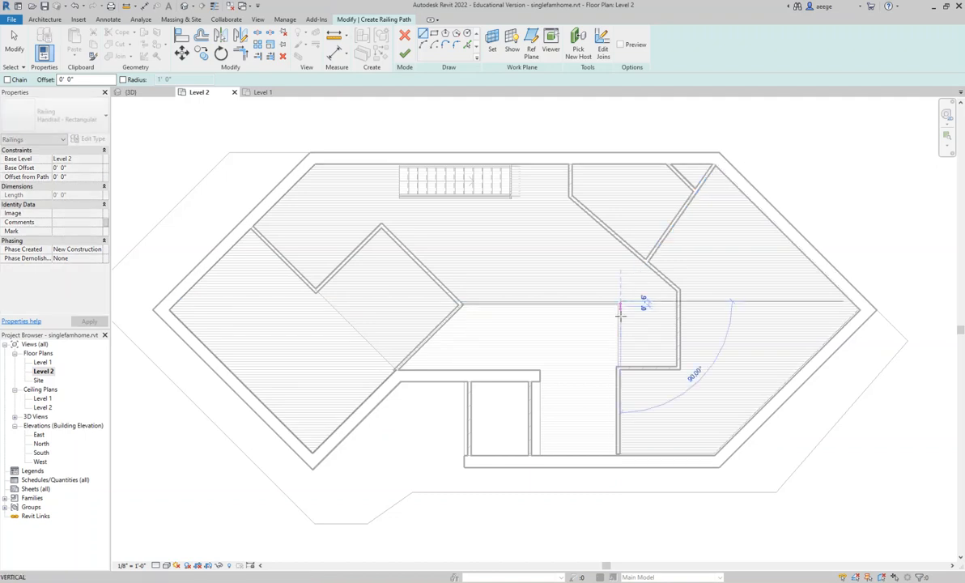
left_click(620, 362)
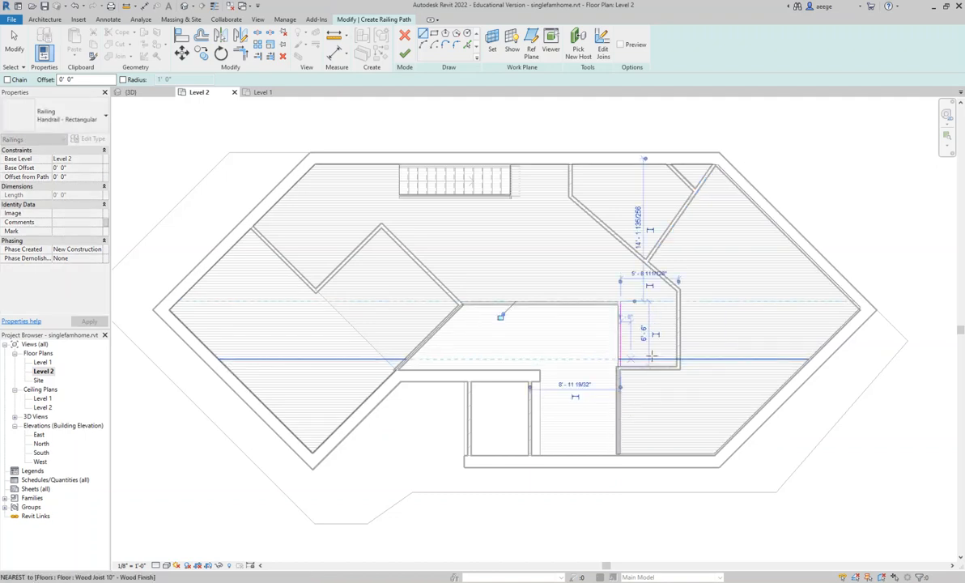
left_click(404, 53)
scroll(621, 302, "up", 3)
scroll(621, 301, "up", 4)
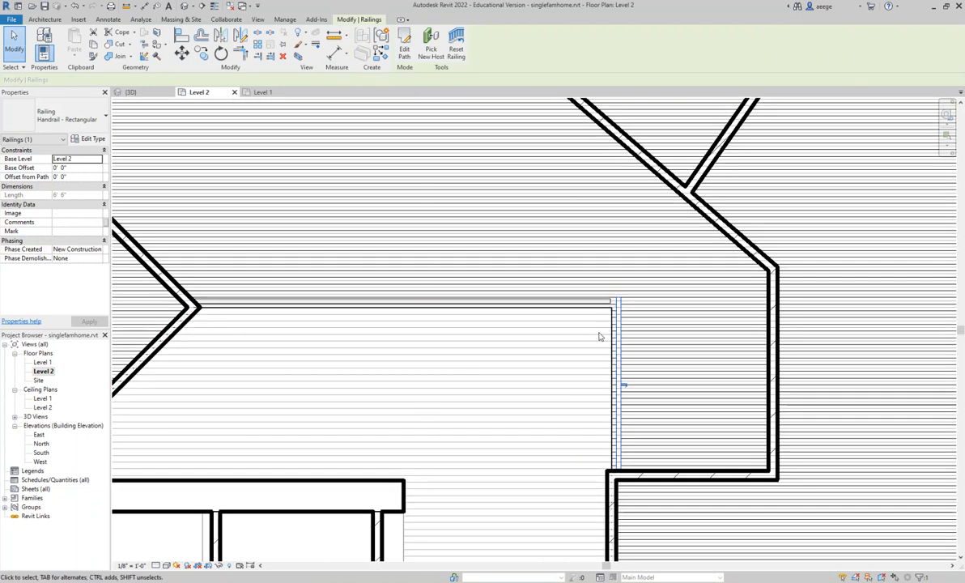
left_click(599, 336)
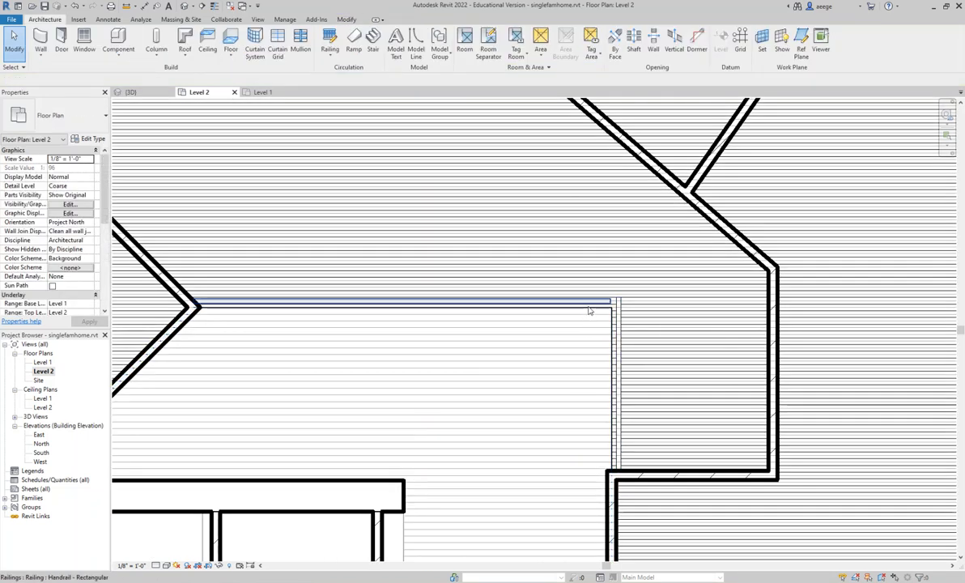
- Open the default 3D view and examine the separate railings around the staircase opening
scroll(600, 306, "down", 6)
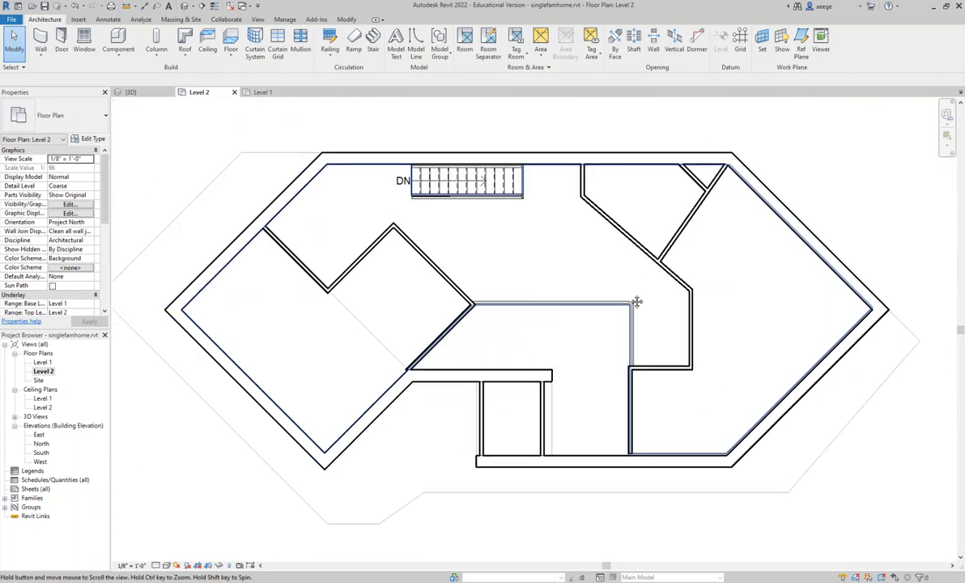
middle_click_drag(637, 302, 646, 295)
middle_click_drag(497, 234, 493, 276)
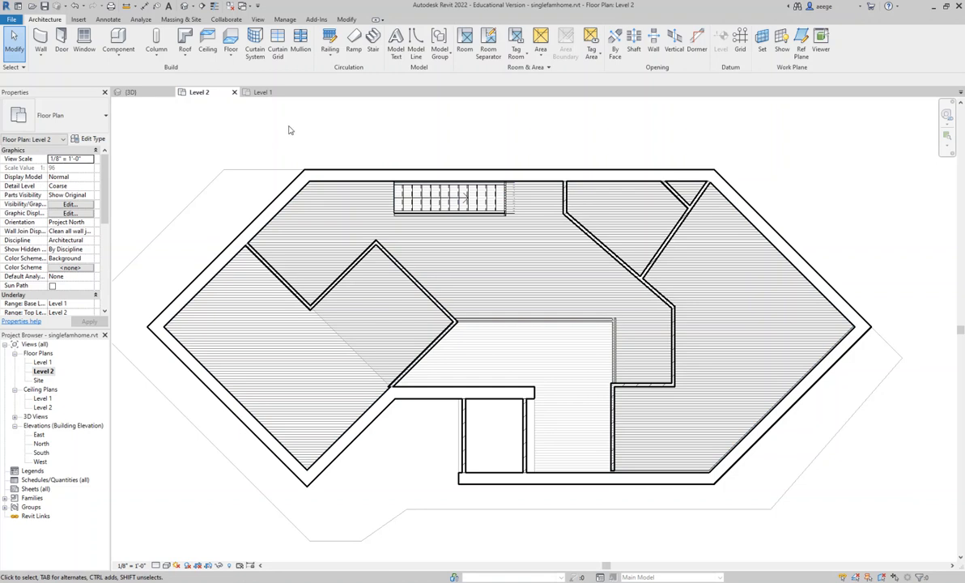
left_click(260, 20)
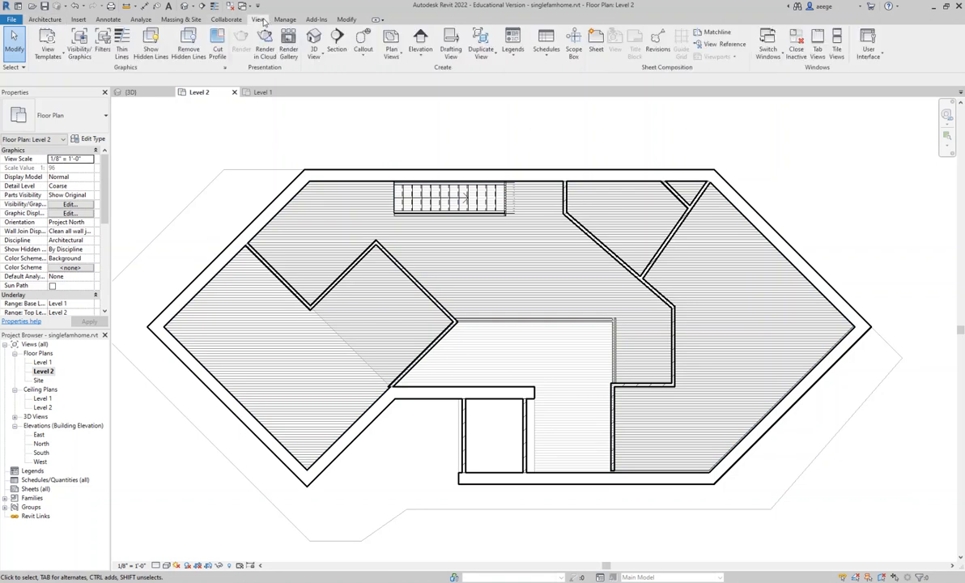
left_click(313, 55)
left_click(320, 106)
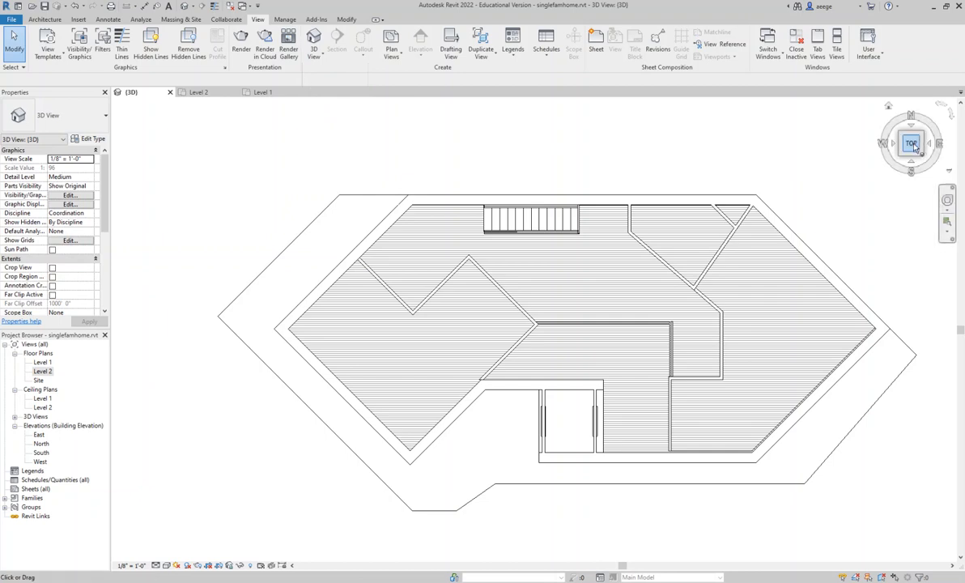
mouse_move(910, 143)
left_mouse_down()
mouse_move(890, 103)
mouse_move(888, 559)
left_mouse_up()
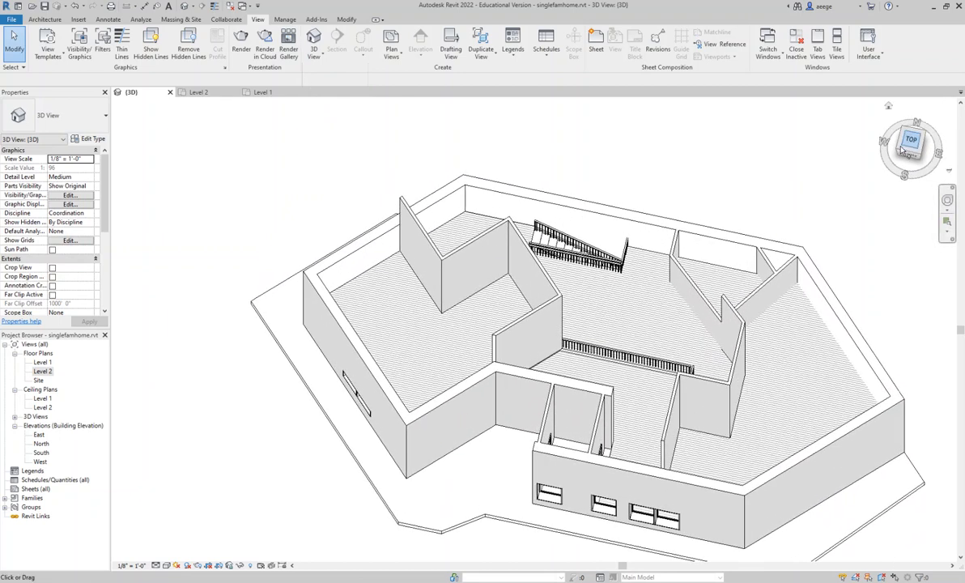
scroll(605, 268, "up", 8)
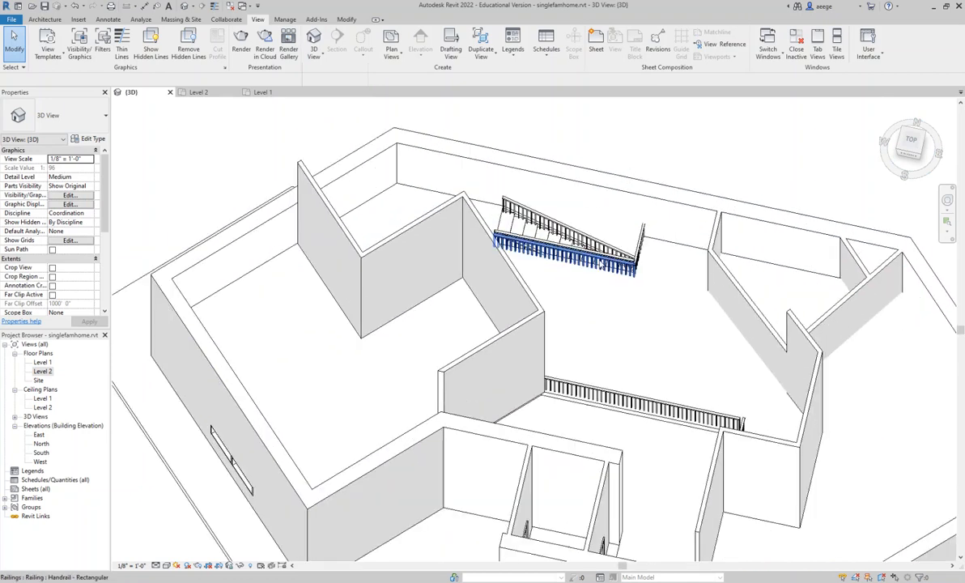
scroll(638, 240, "up", 3)
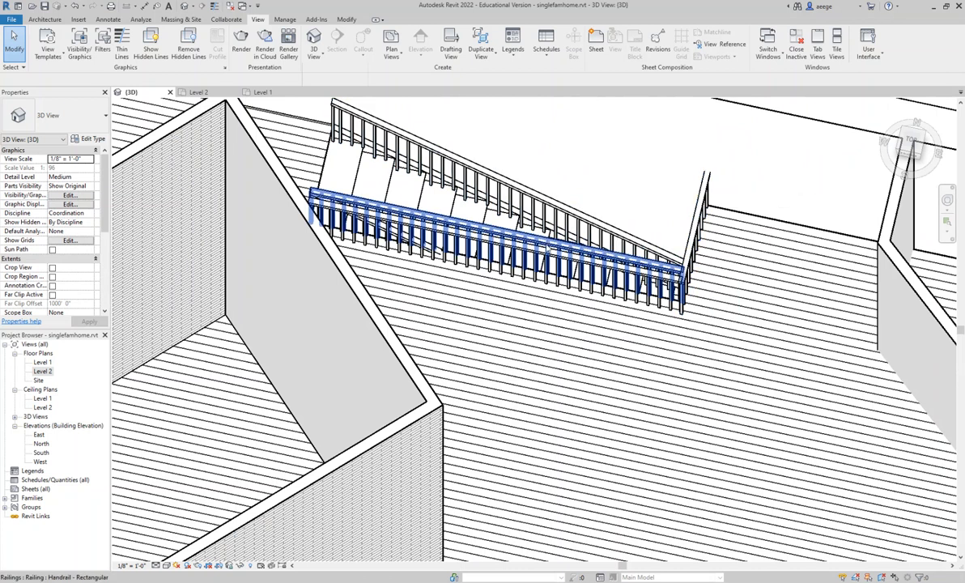
left_click(539, 243)
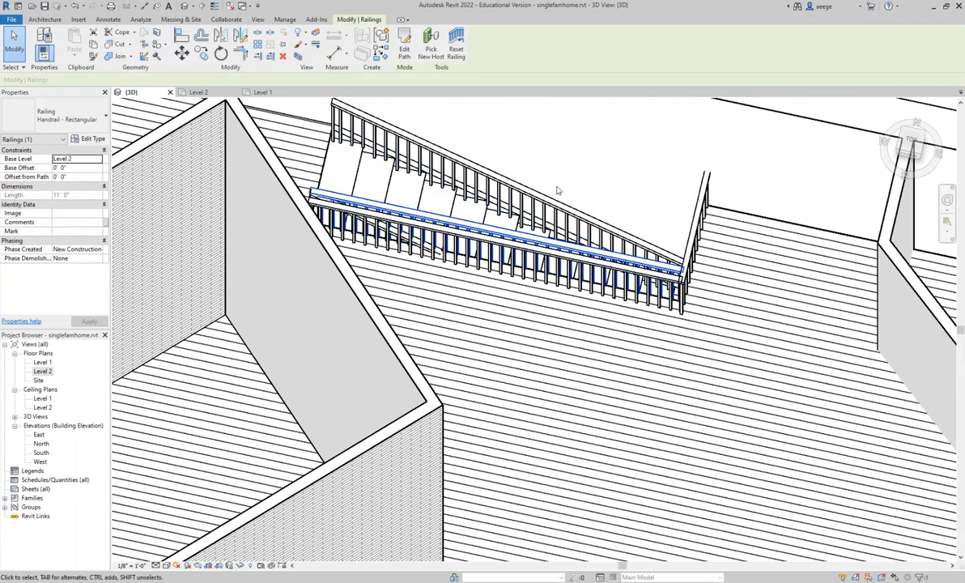
key("Escape")
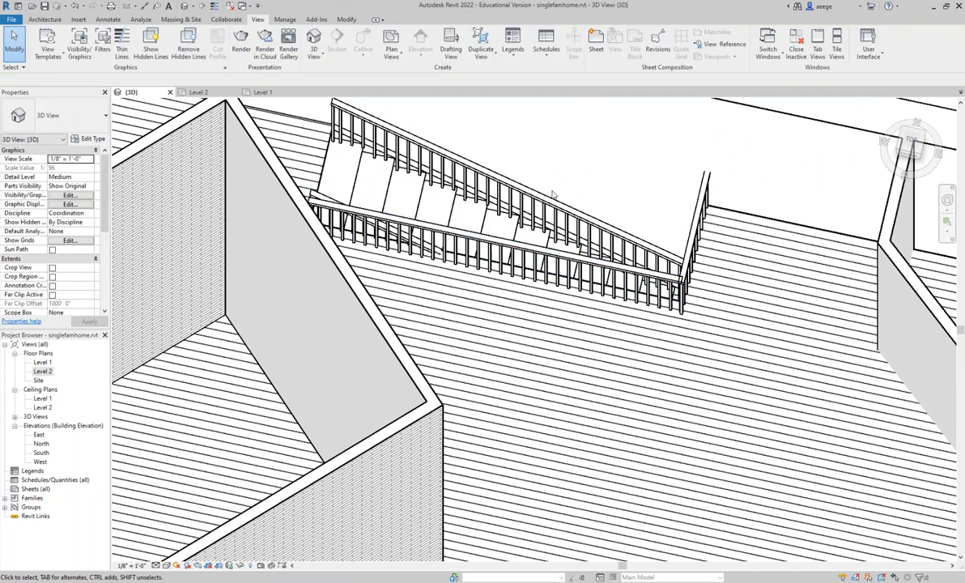
middle_click_drag(539, 180, 534, 167)
scroll(532, 172, "down", 3)
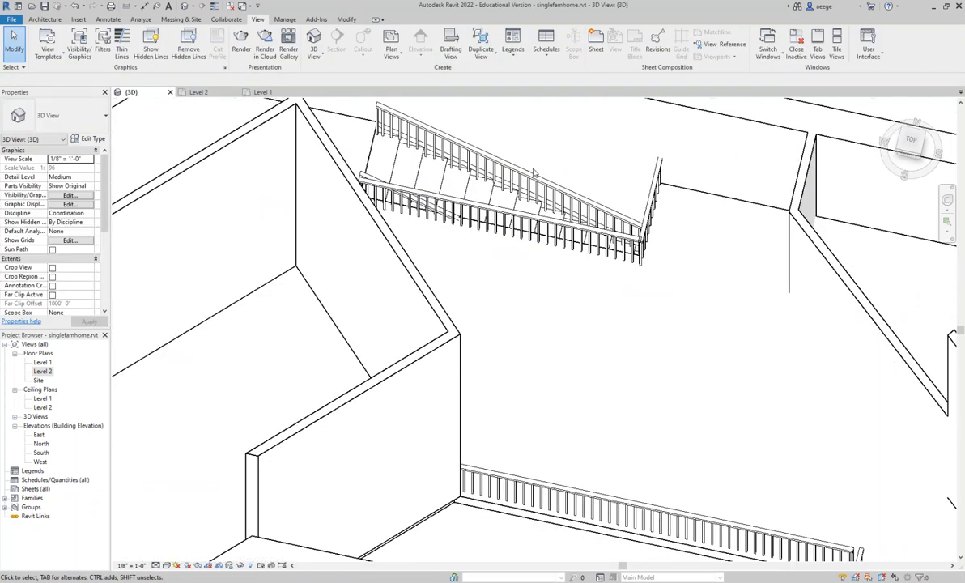
- Move the entry opening's north railing slightly east so its end meets the east railing
middle_click_drag(612, 371, 459, 202)
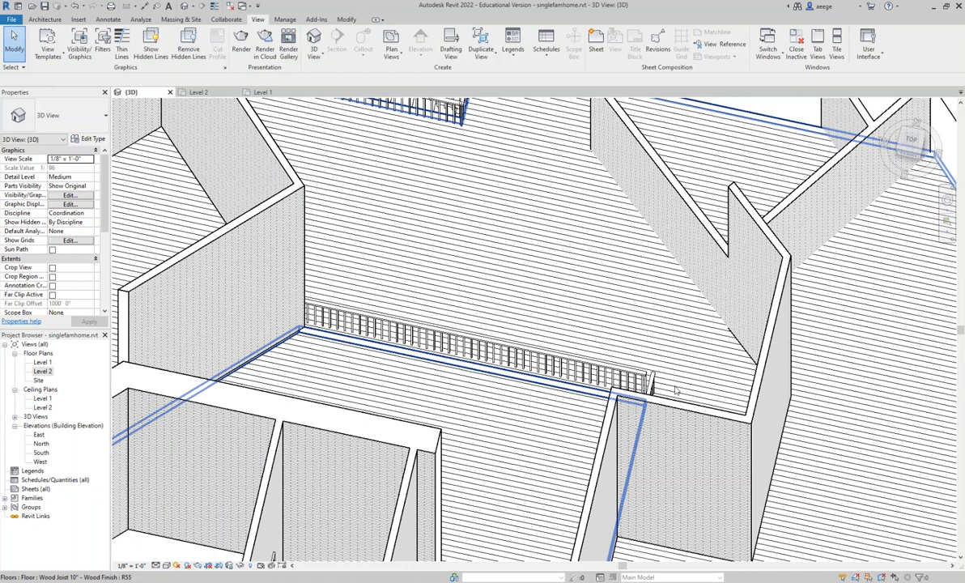
middle_click_drag(612, 345, 570, 254)
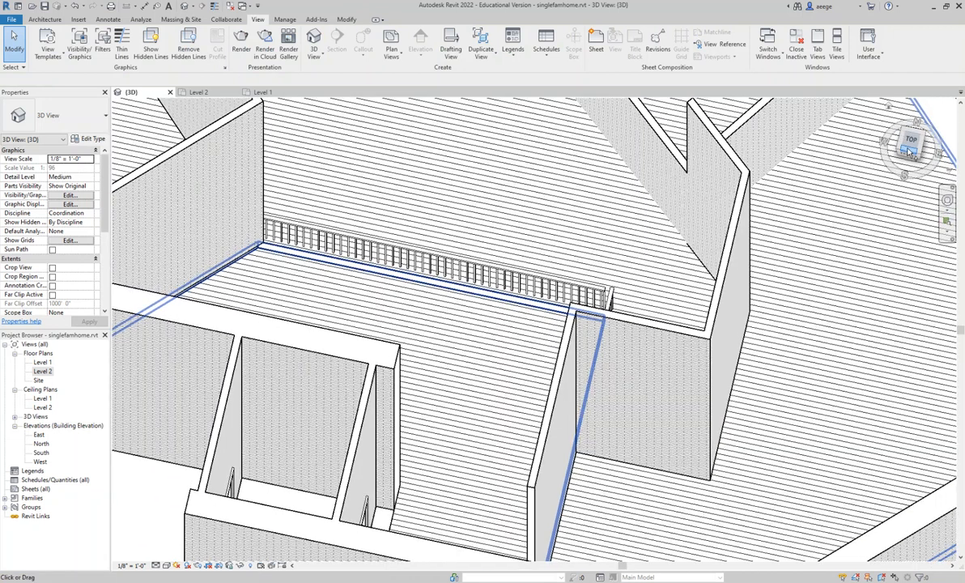
left_click_drag(911, 152, 916, 161)
left_click(544, 251)
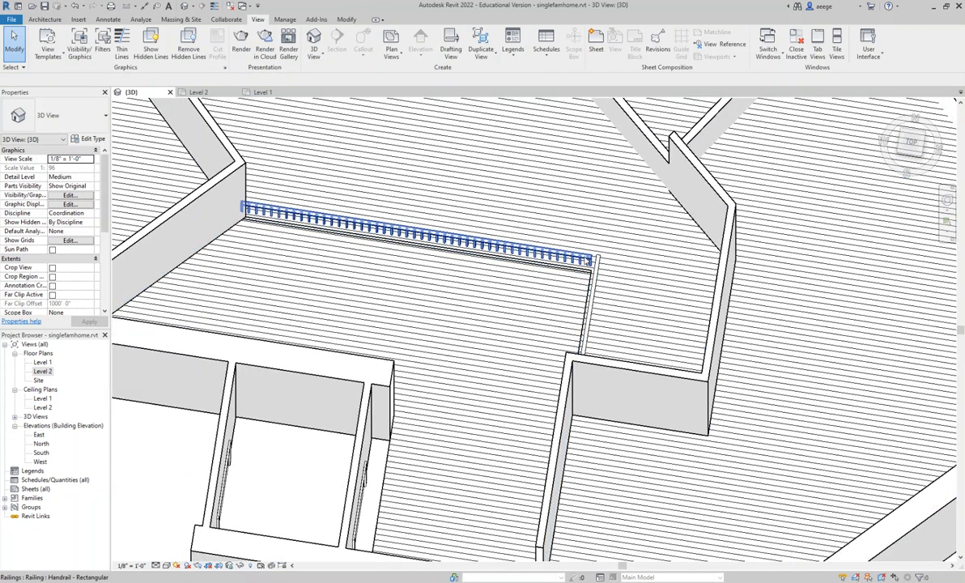
scroll(592, 259, "down", 2)
scroll(600, 256, "up", 5)
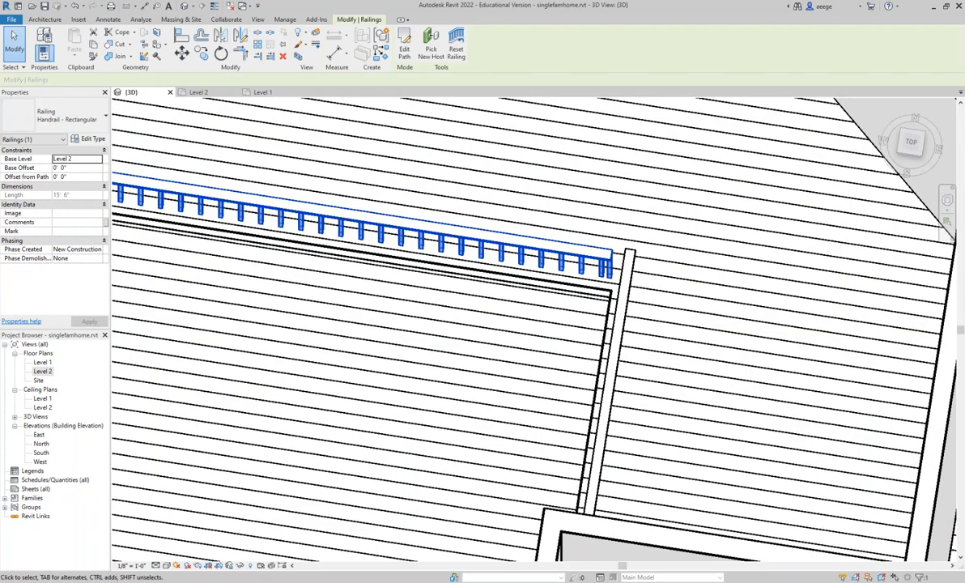
left_click(14, 40)
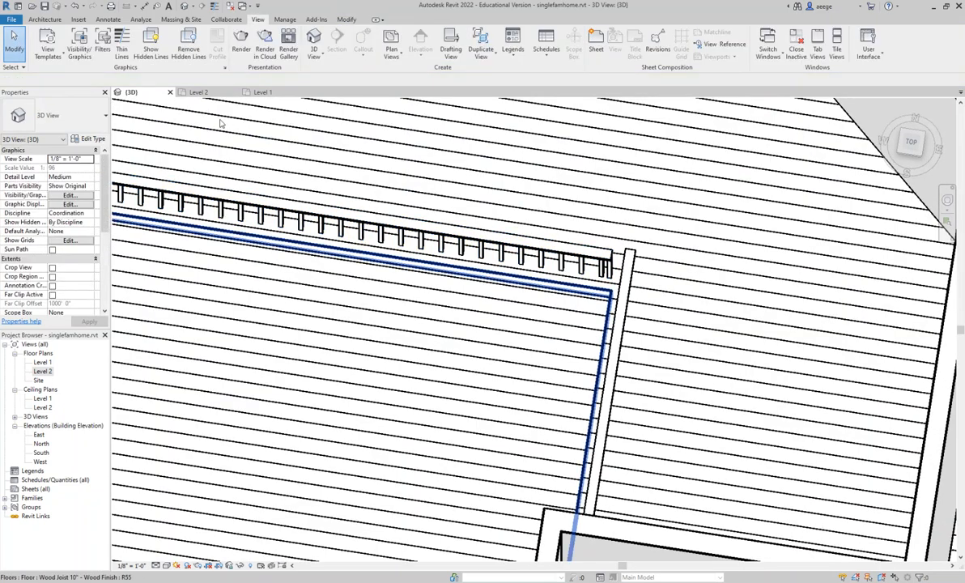
left_click(613, 258)
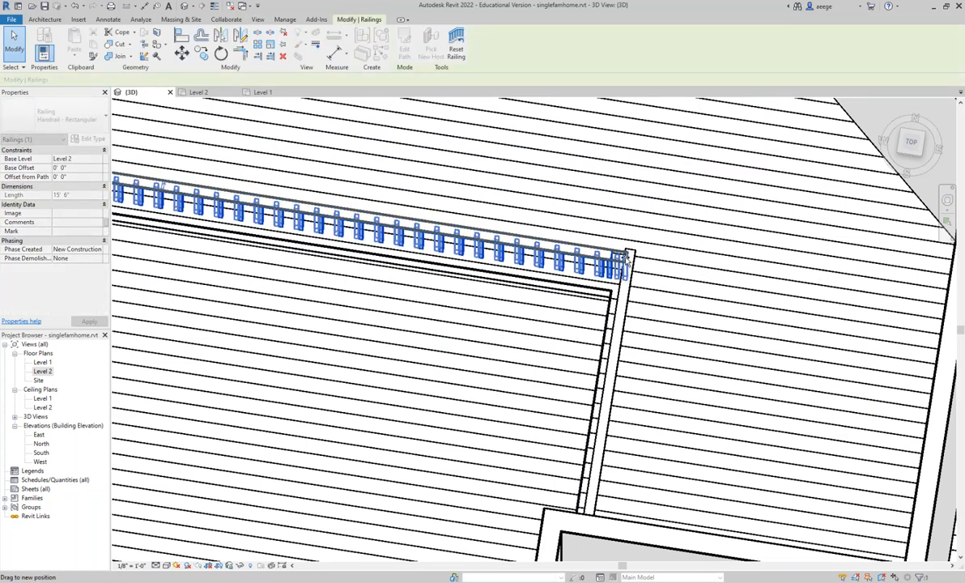
left_click_drag(623, 257, 625, 257)
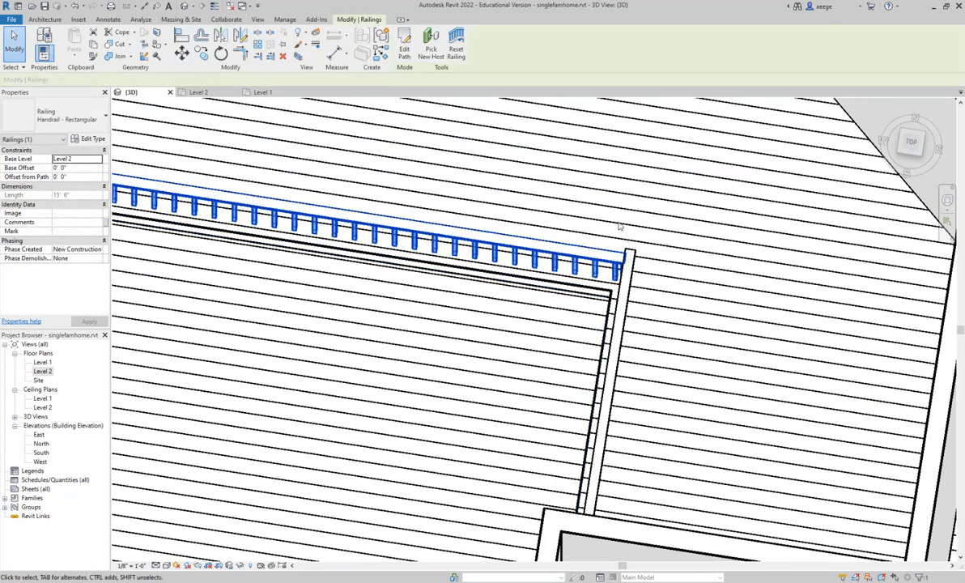
- Inspect the corner where the entry opening's north and east railings meet
scroll(629, 225, "up", 3)
scroll(632, 224, "down", 4)
scroll(631, 224, "up", 5)
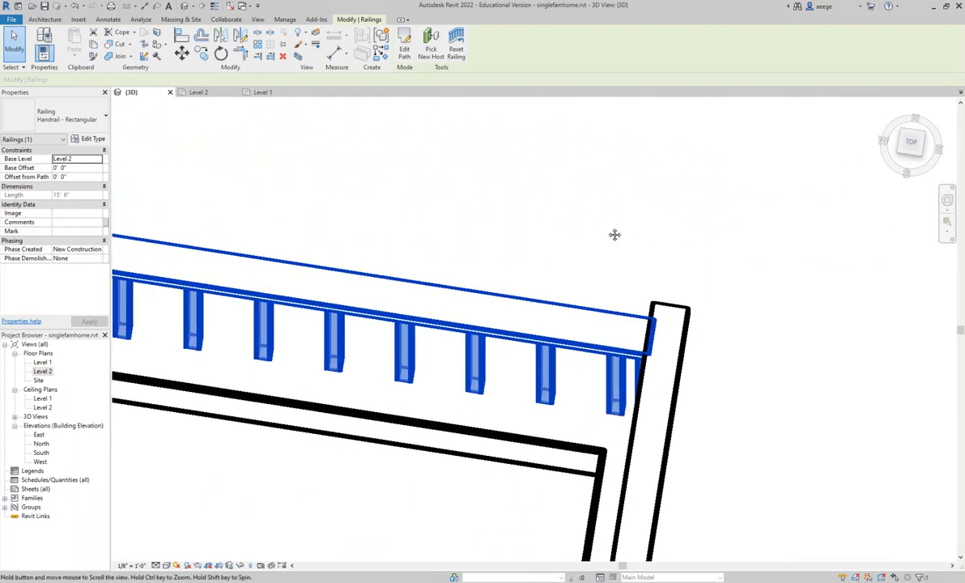
scroll(565, 249, "up", 4)
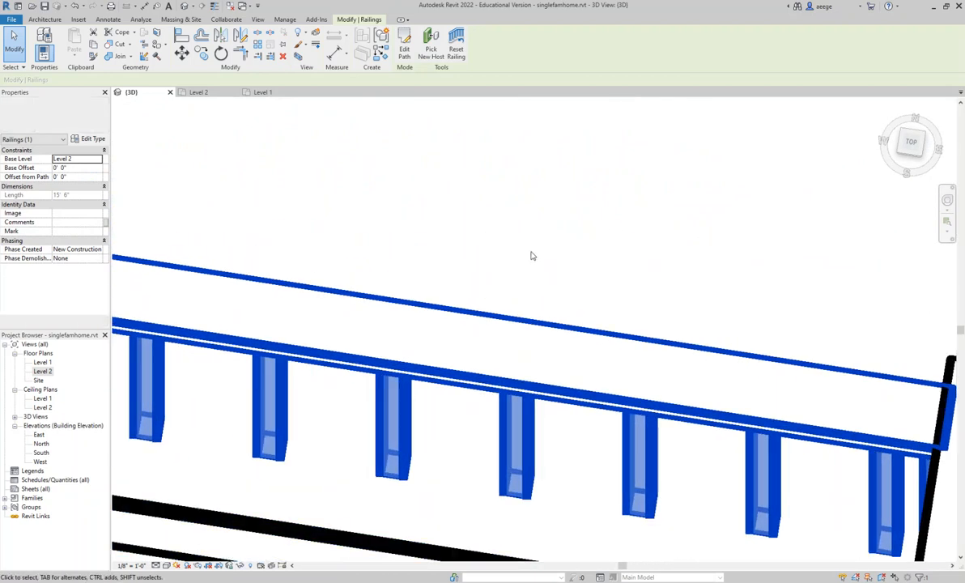
scroll(541, 240, "down", 5)
scroll(534, 235, "down", 6)
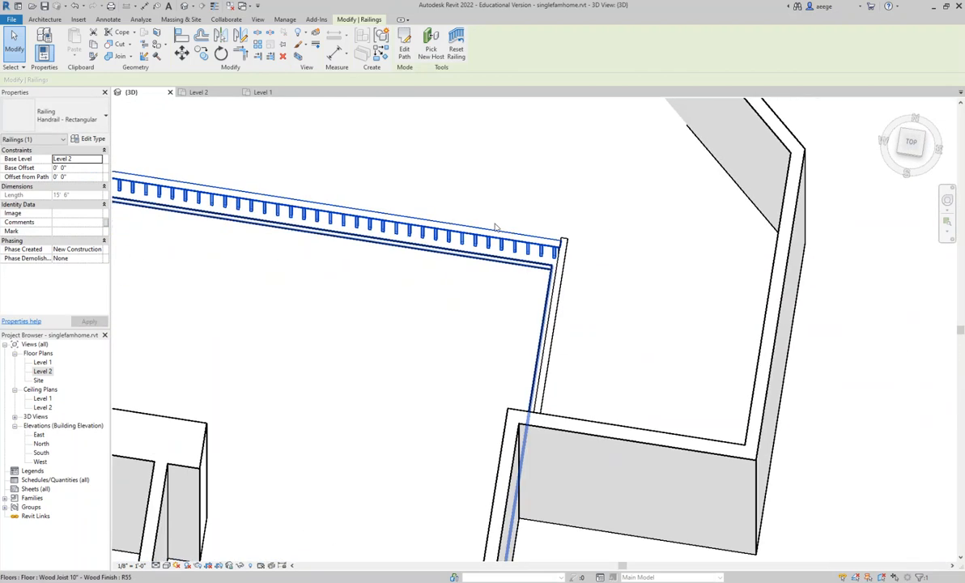
scroll(459, 227, "down", 2)
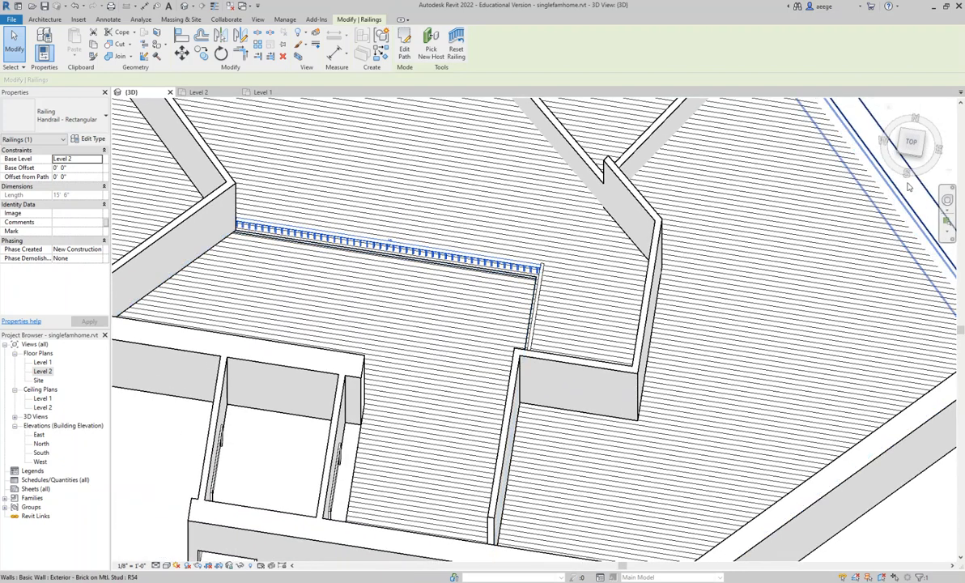
- Flip the orientation of the entry opening's east railing, working in the 3D top view
left_click(911, 143)
scroll(534, 259, "down", 5)
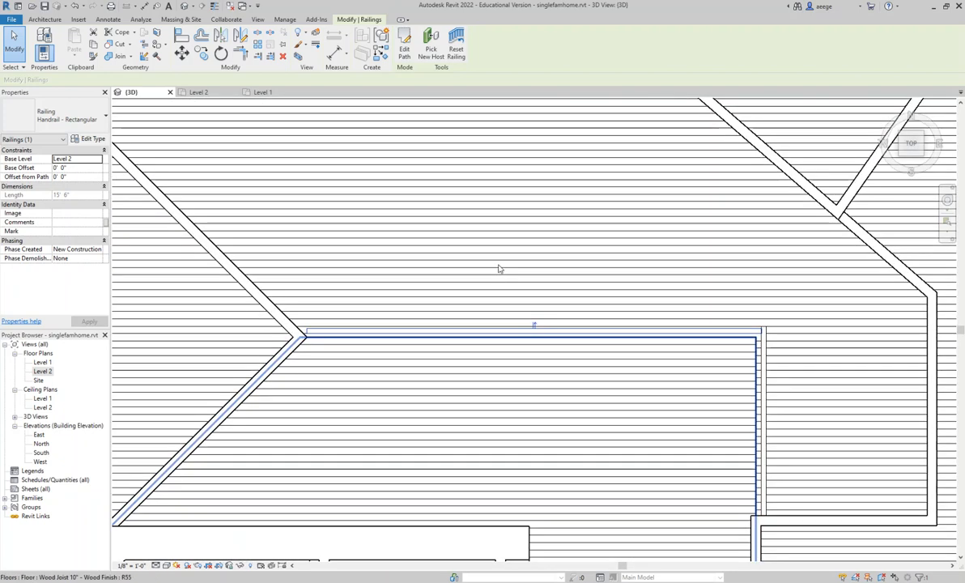
scroll(473, 273, "down", 3)
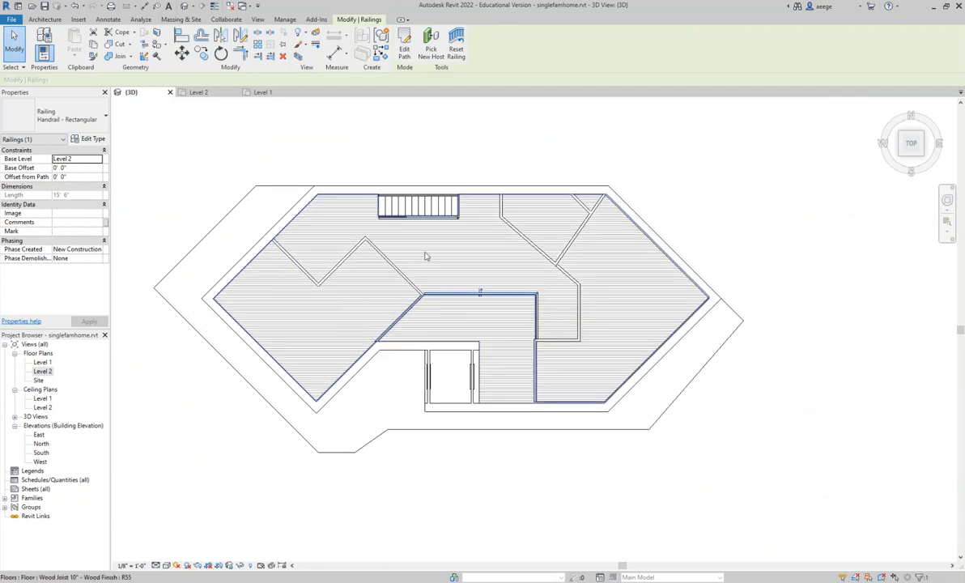
scroll(476, 293, "up", 2)
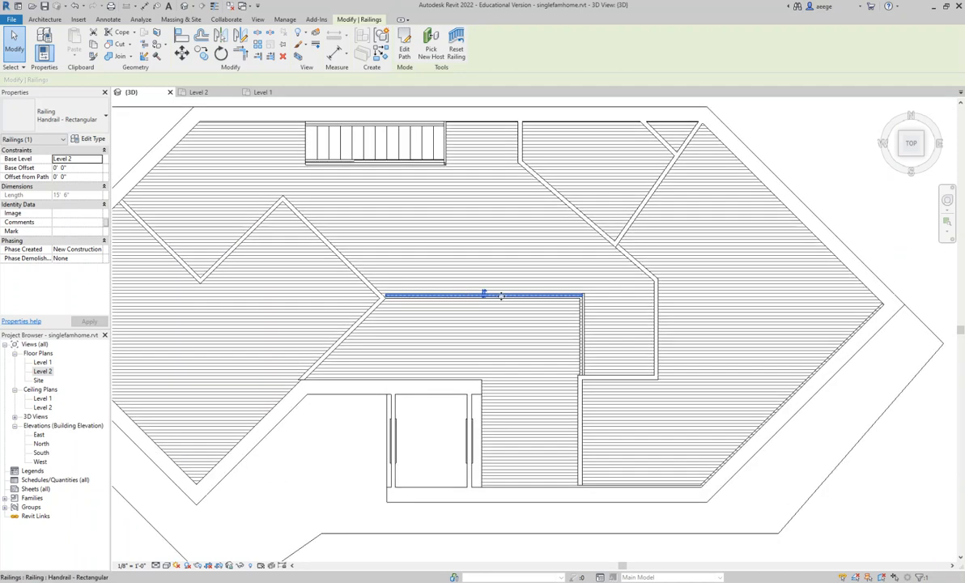
scroll(471, 294, "up", 3)
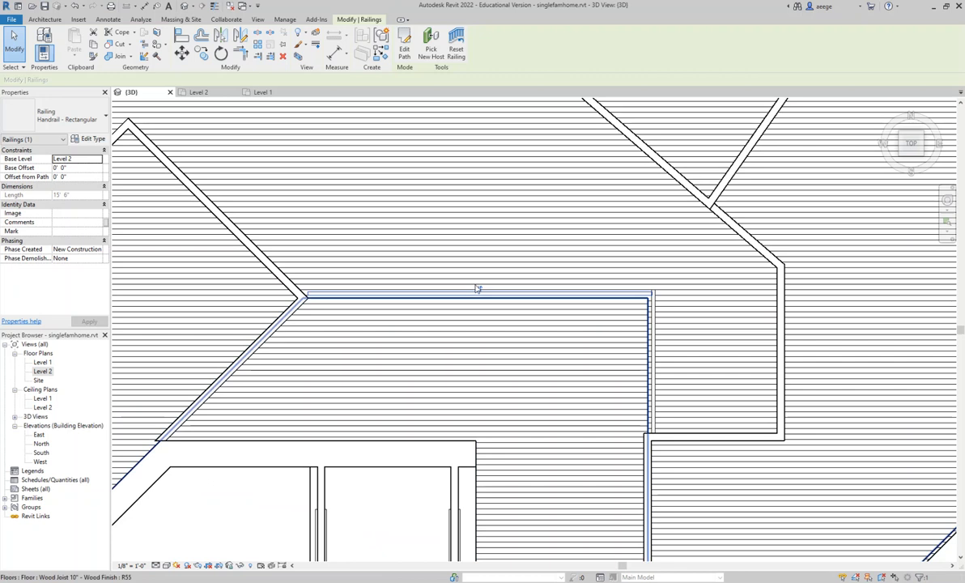
left_click(654, 357)
left_click(658, 365)
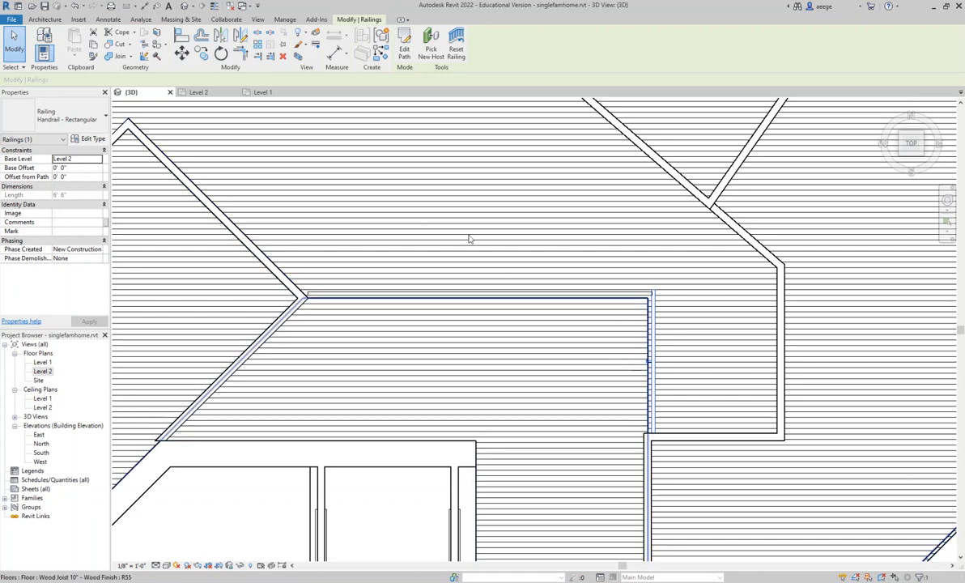
- Flip the orientation of the stair handrails along the staircase's north and south sides, checking the separate Level 2 railings beside them
middle_click_drag(432, 195, 567, 465)
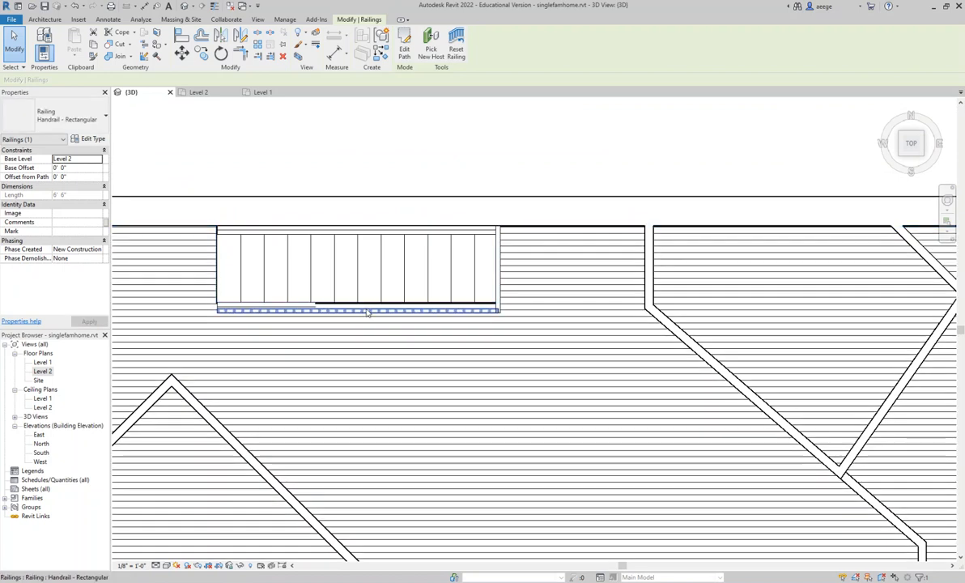
left_click(367, 311)
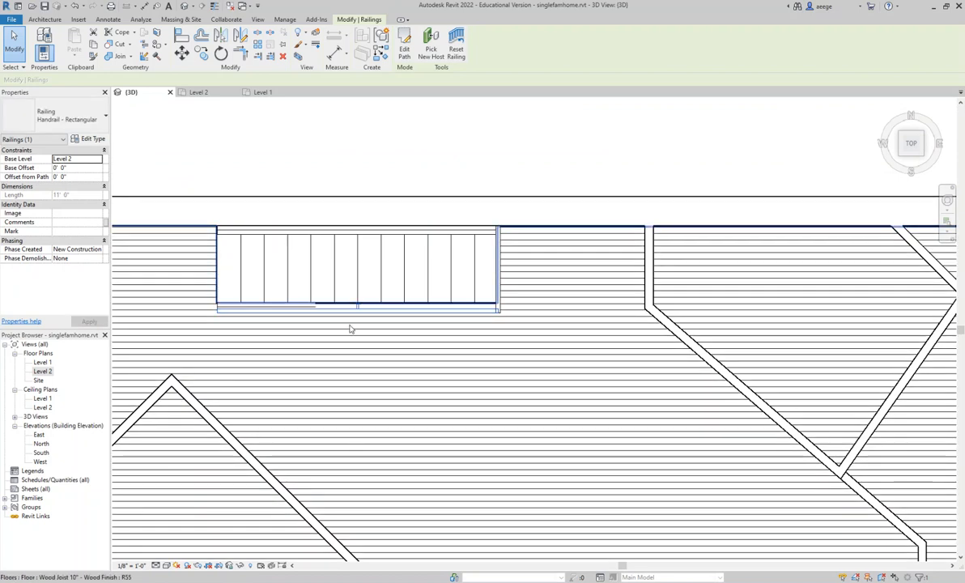
left_click(500, 303)
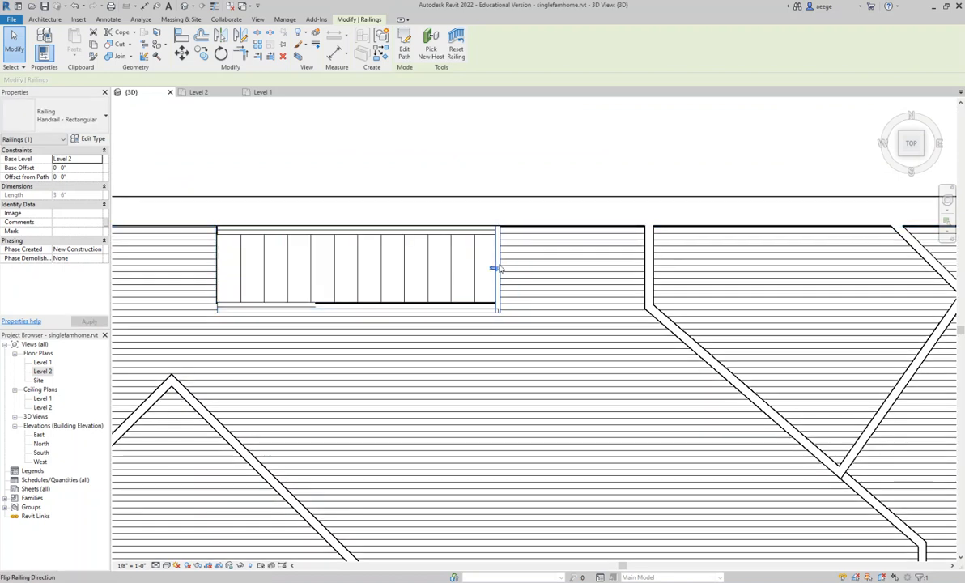
left_click(344, 233)
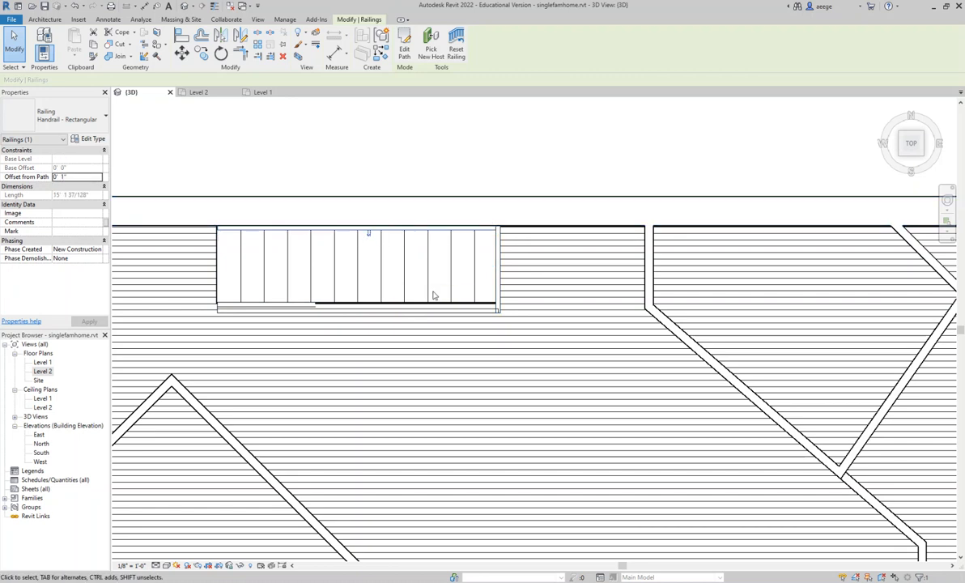
left_click(283, 305)
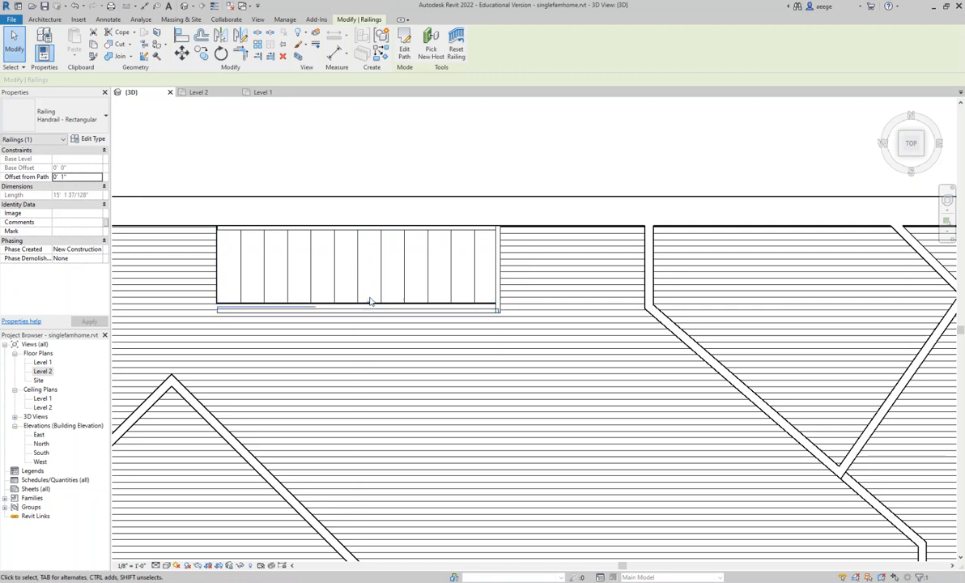
scroll(456, 280, "down", 5)
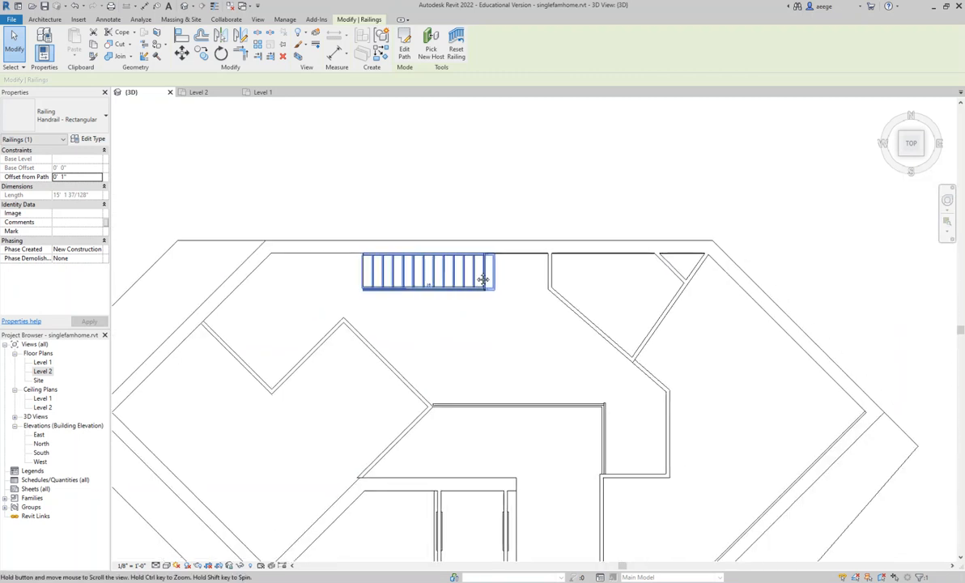
middle_click_drag(483, 279, 504, 233)
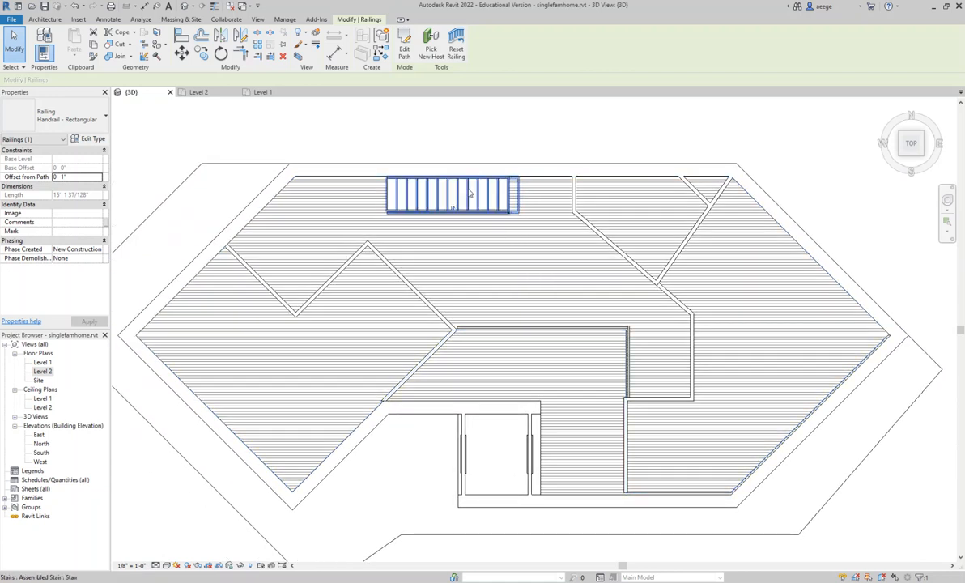
- Place Single-Flush 32" x 84" doors in the western room's northwest wall and in the eastern hallway's end wall
left_click(45, 19)
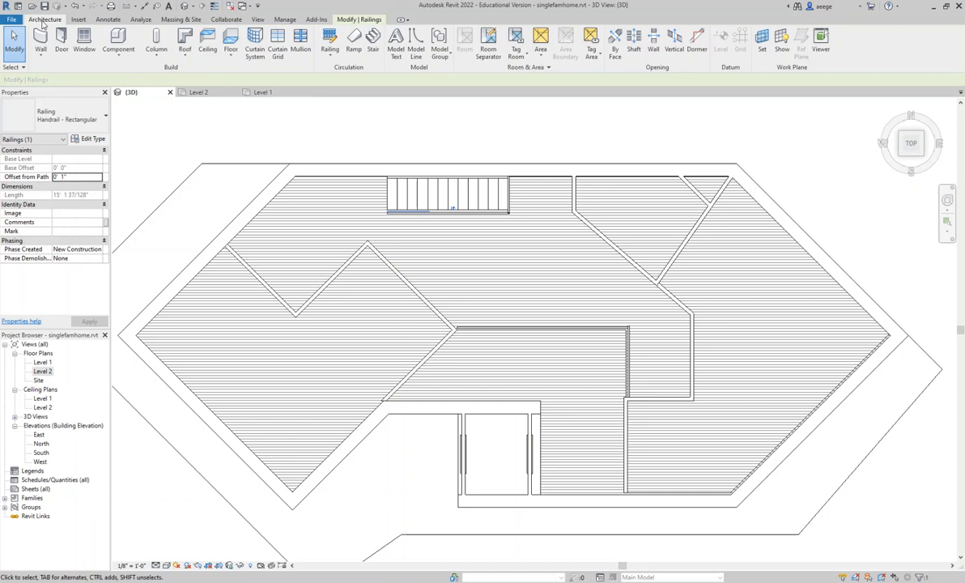
left_click(61, 40)
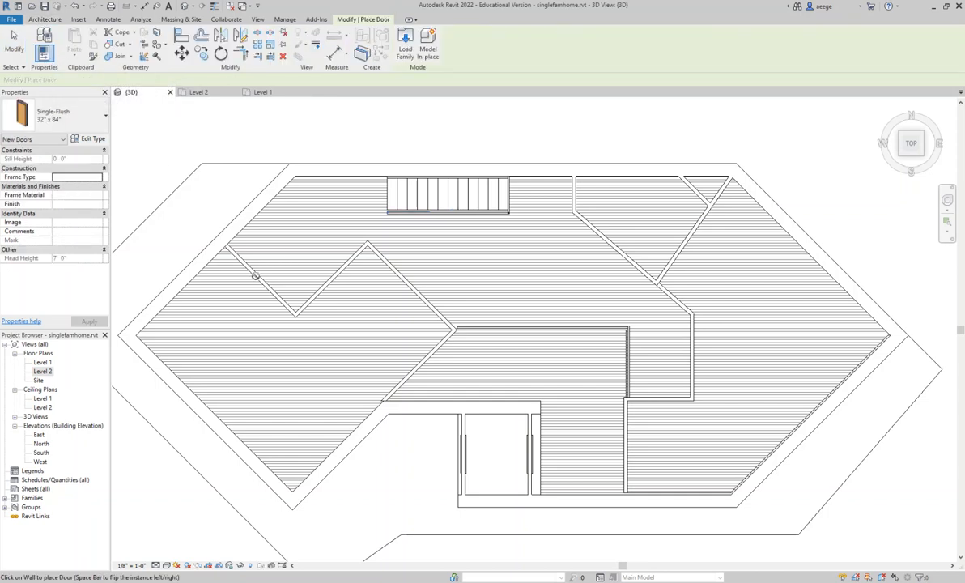
left_click(93, 120)
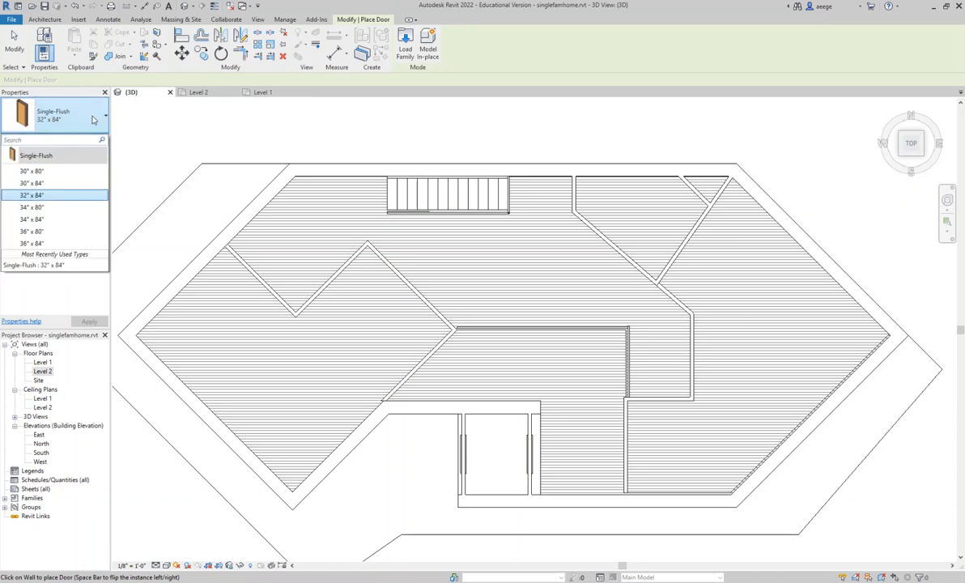
left_click(36, 196)
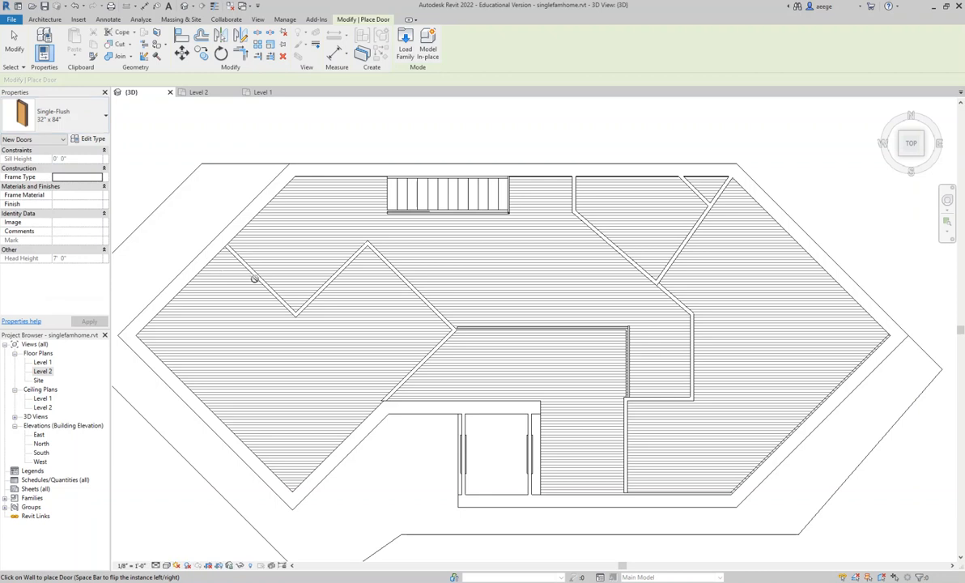
left_click(79, 124)
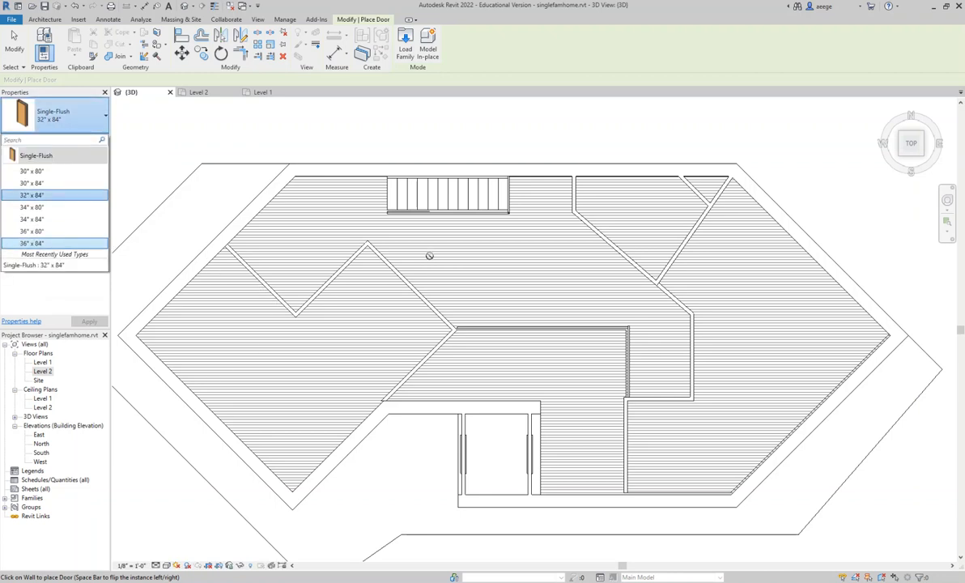
mouse_move(911, 152)
left_mouse_down()
mouse_move(909, 130)
mouse_move(931, 116)
left_mouse_up()
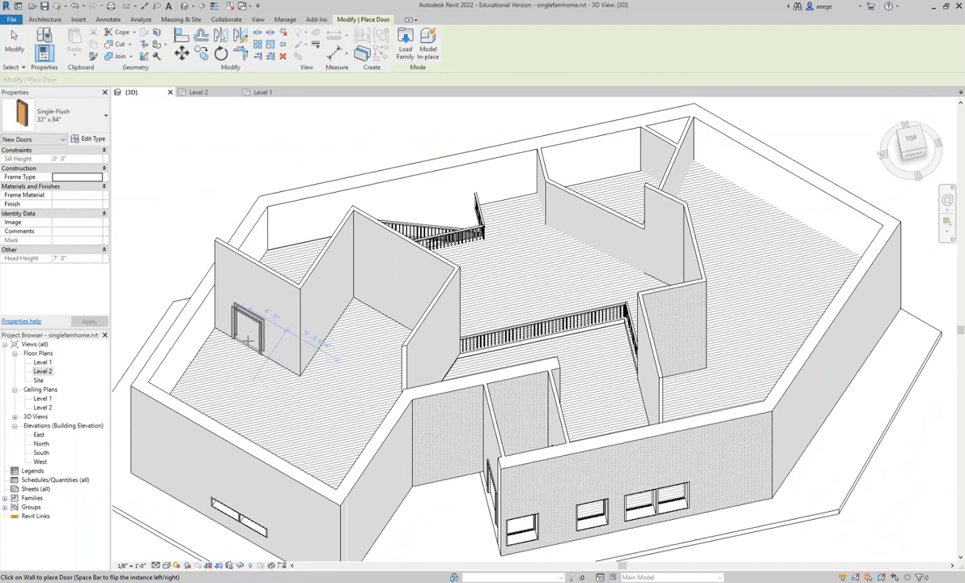
left_click(253, 344)
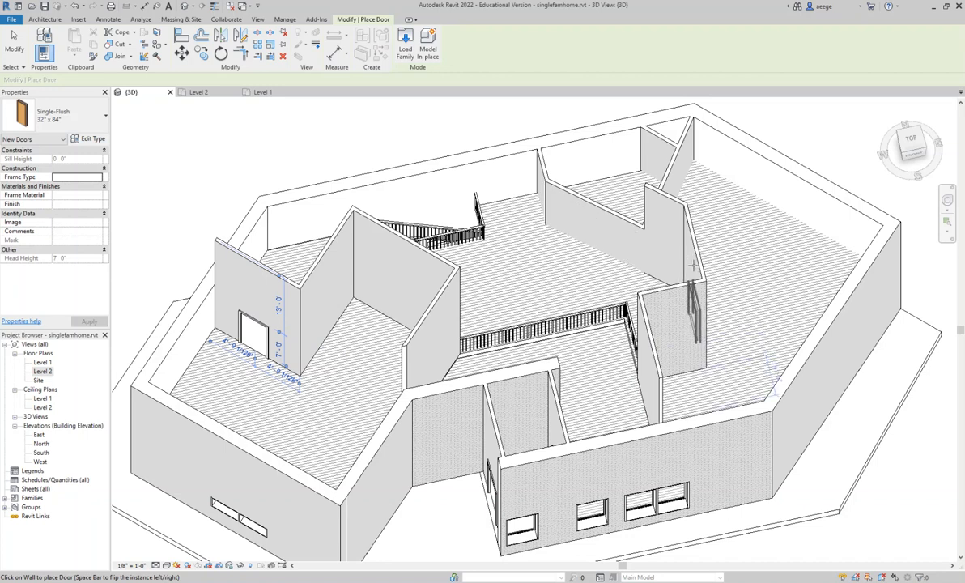
left_click(691, 266)
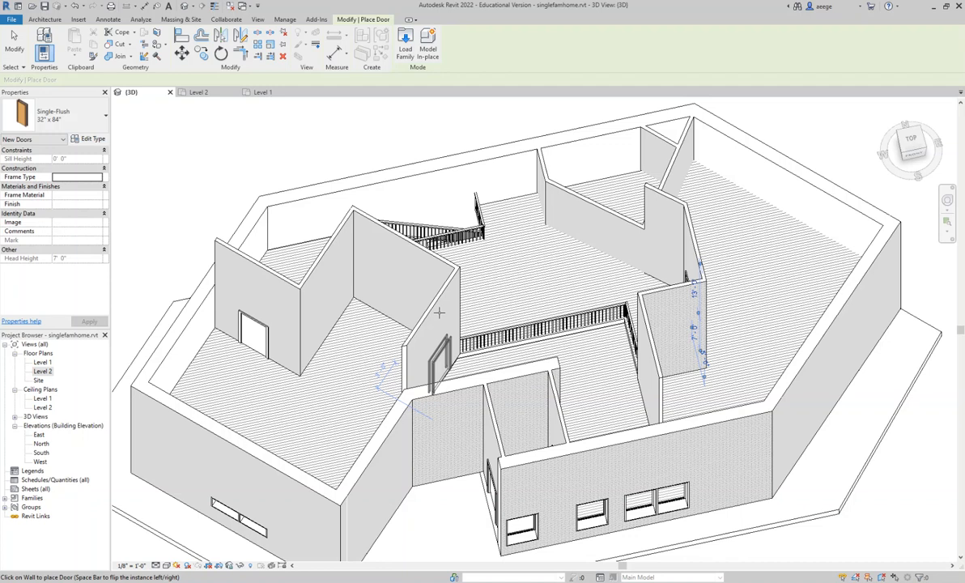
key("Escape")
key("Escape")
- Set the unconnected height of the western room's wall containing the new door to 10'
left_click(274, 277)
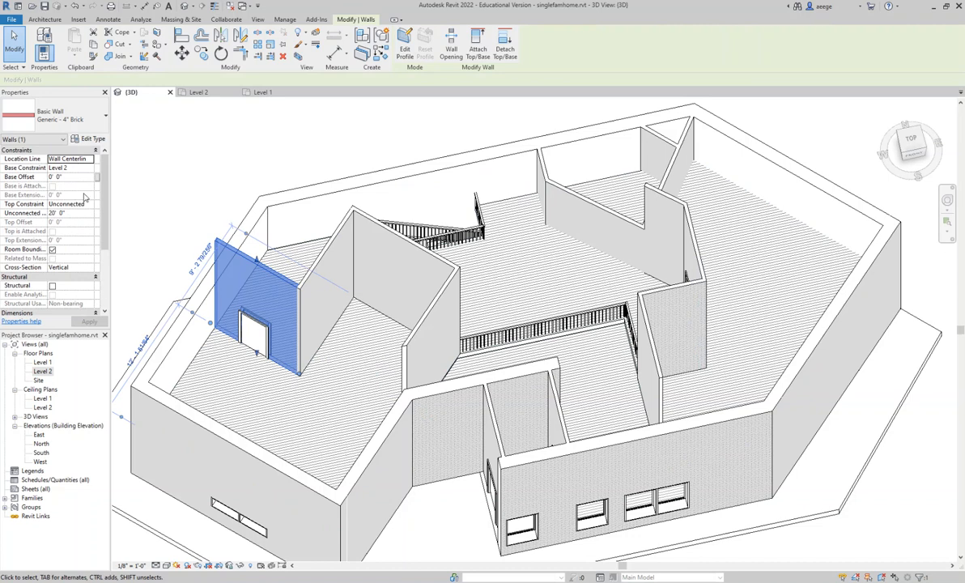
left_click(69, 213)
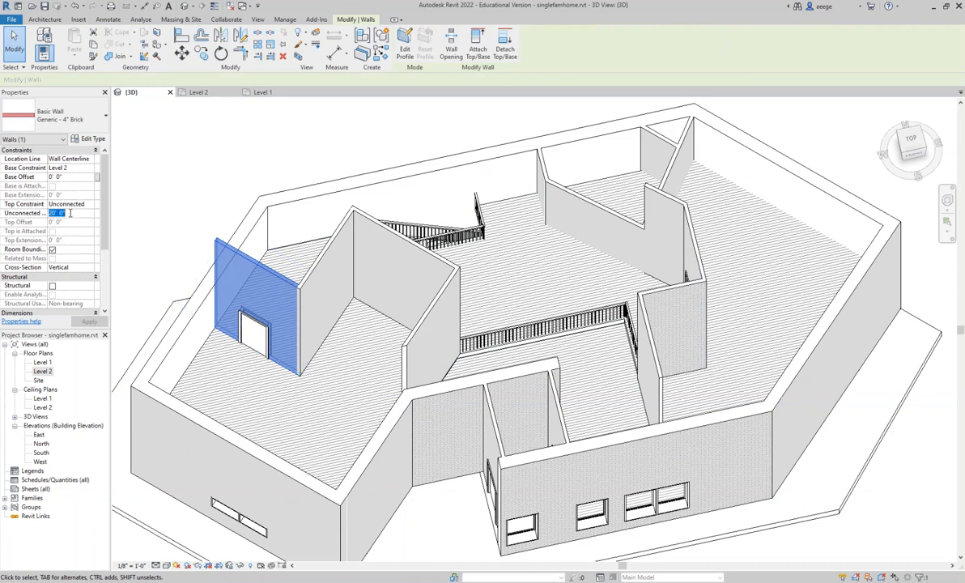
type("10")
key("Return")
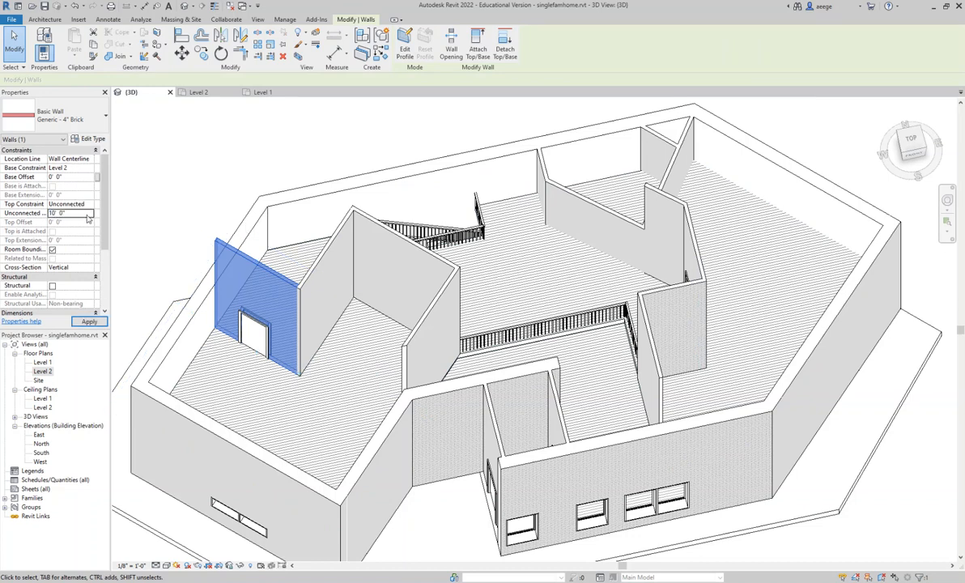
left_click(89, 322)
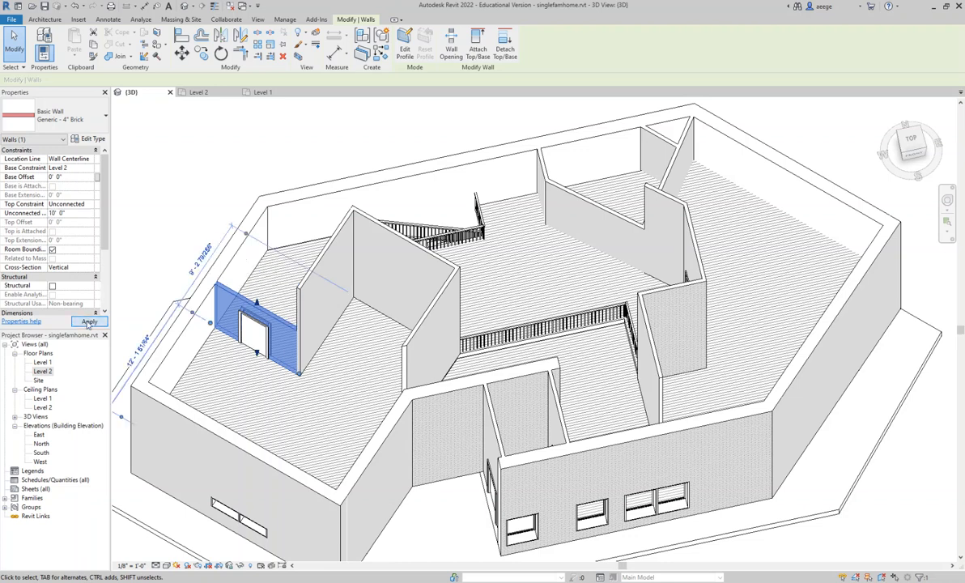
- Set the unconnected height of the wall adjoining the western door wall to 10'
left_click(331, 241)
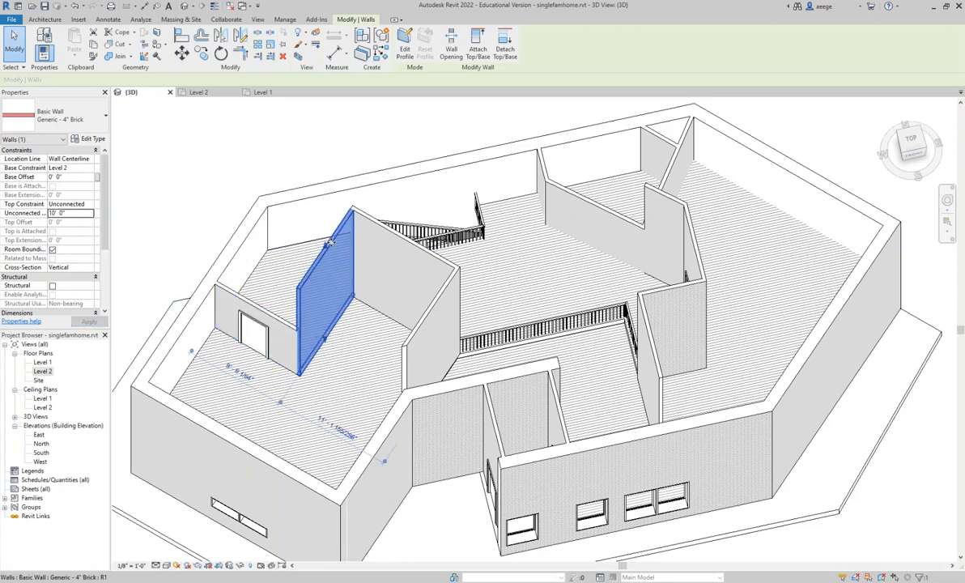
left_click(69, 213)
type("10")
key("Return")
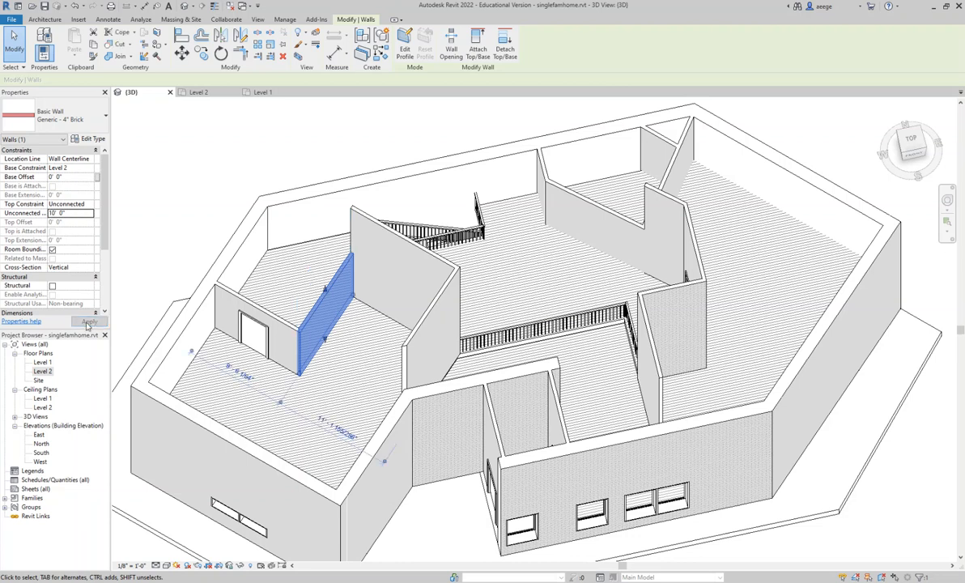
- Set the unconnected height of the western room's diagonal wall facing the staircase opening to 10'
left_click(414, 250)
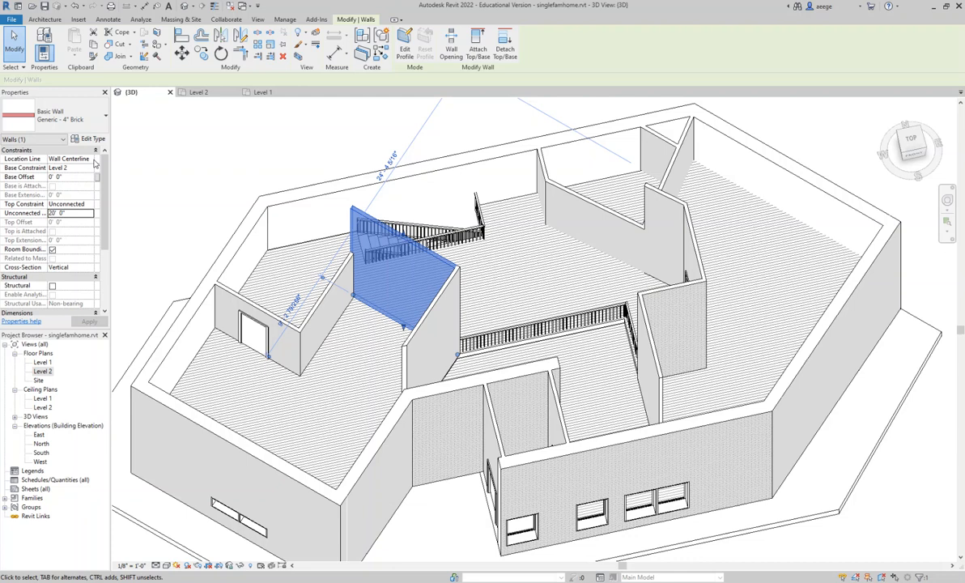
left_click(77, 212)
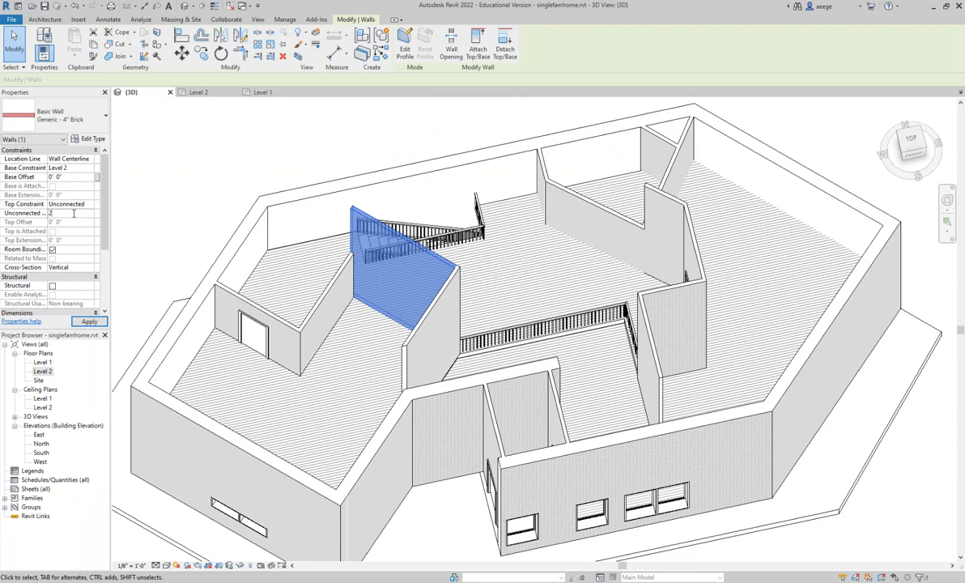
key("Return")
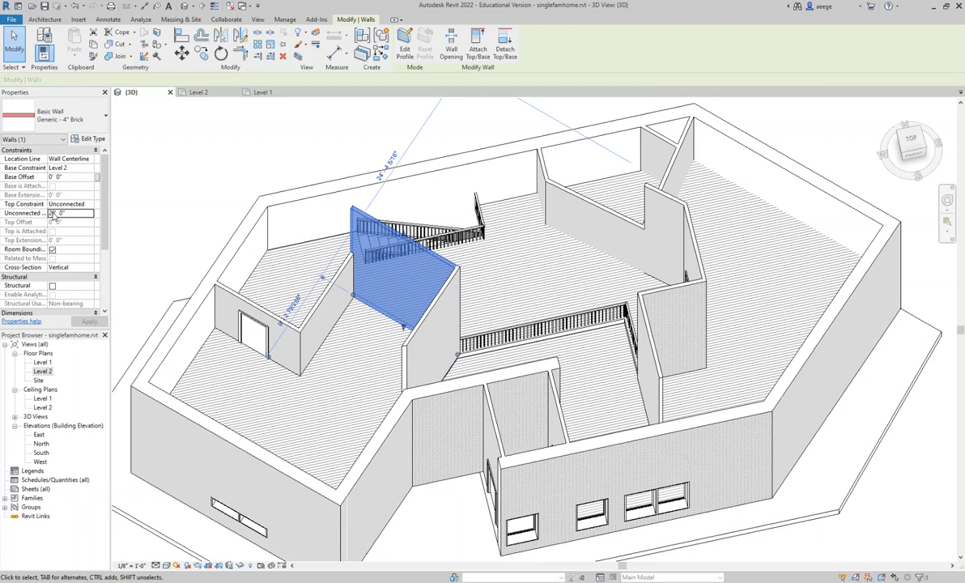
left_click(72, 214)
type("10")
key("Return")
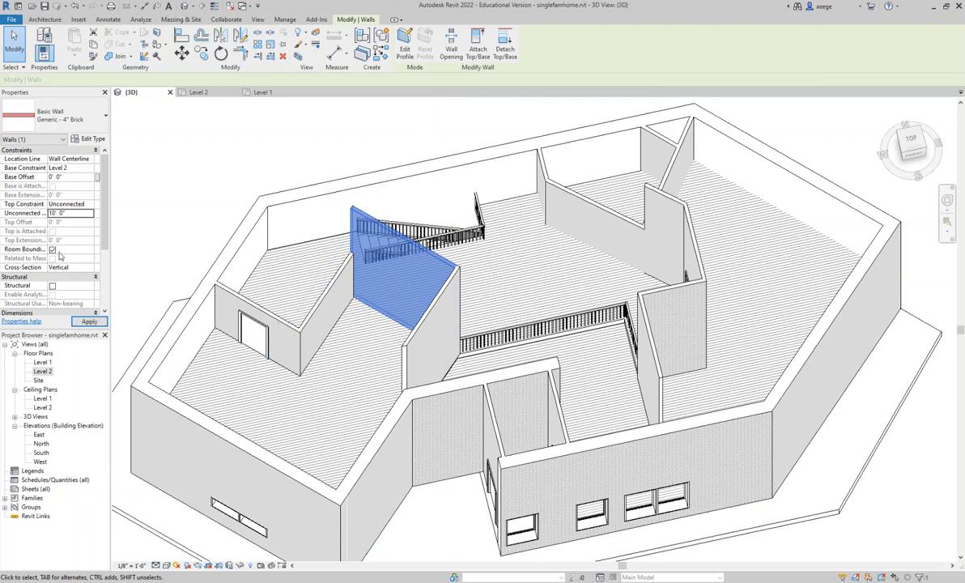
left_click(89, 322)
- Set the unconnected height of the western room's wall beside the entry opening to 10'
left_click(430, 320)
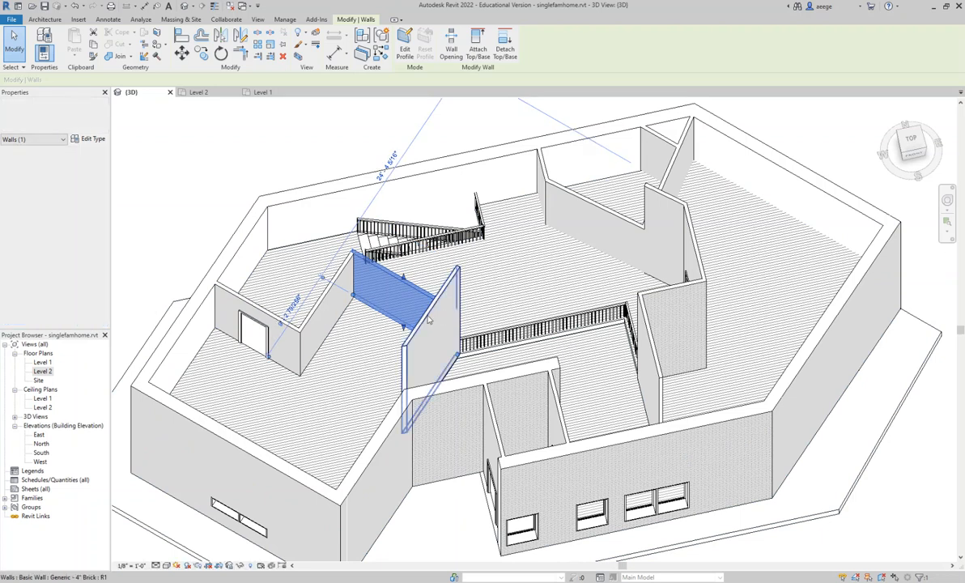
left_click(70, 214)
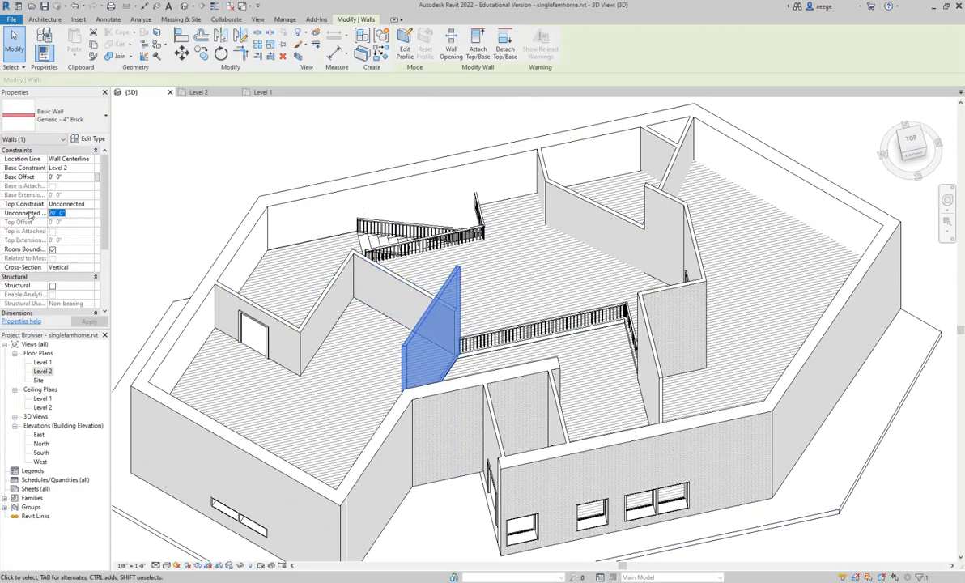
key("Return")
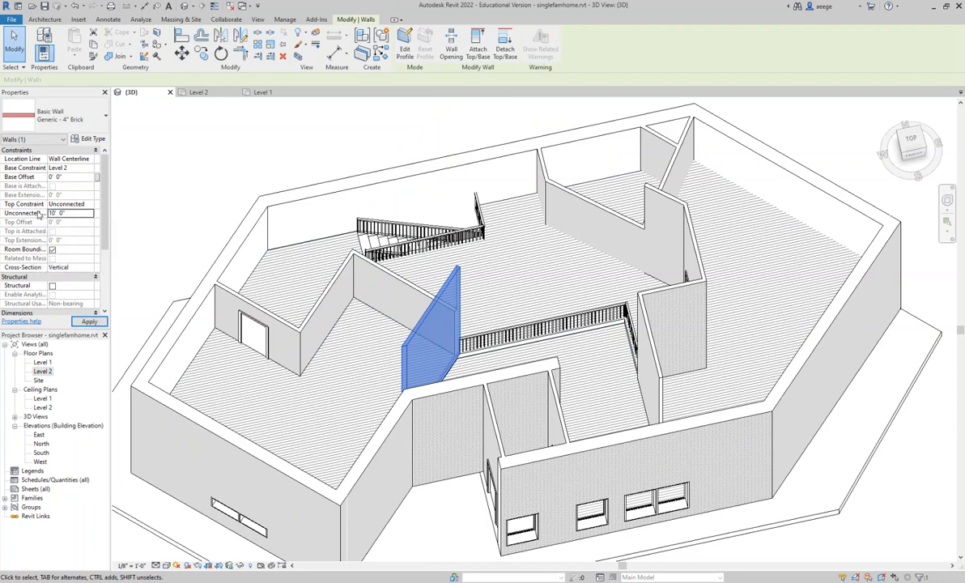
left_click(87, 322)
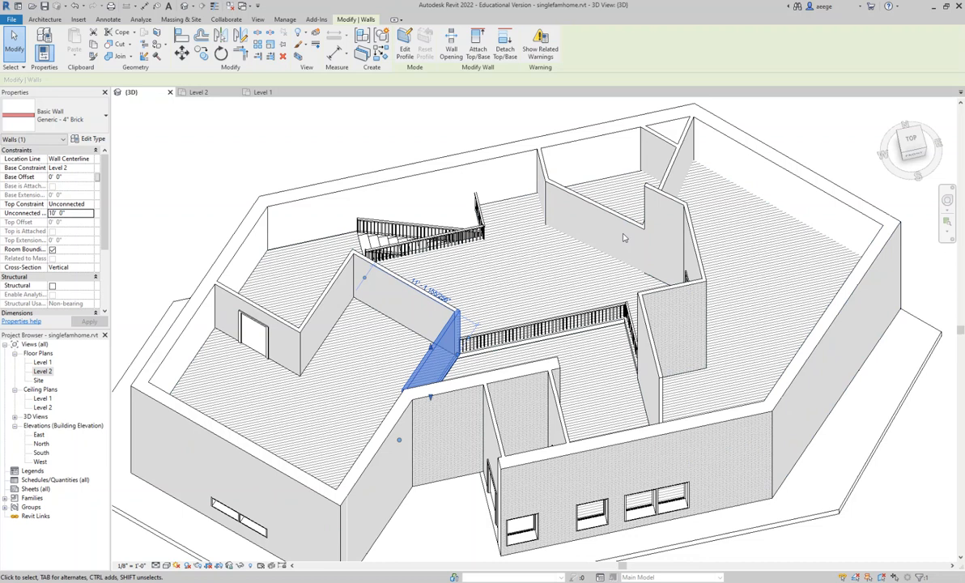
- Lower the short diagonal wall beside the eastern door to about 10' 2" and the hallway's south wall to about 7' 11 1/2"
left_click(671, 202)
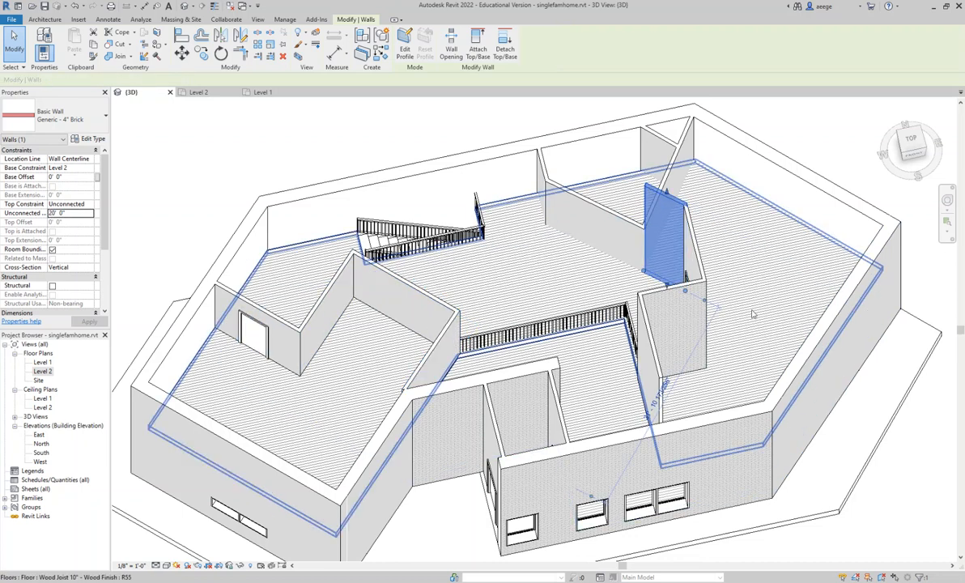
left_click_drag(669, 192, 669, 241)
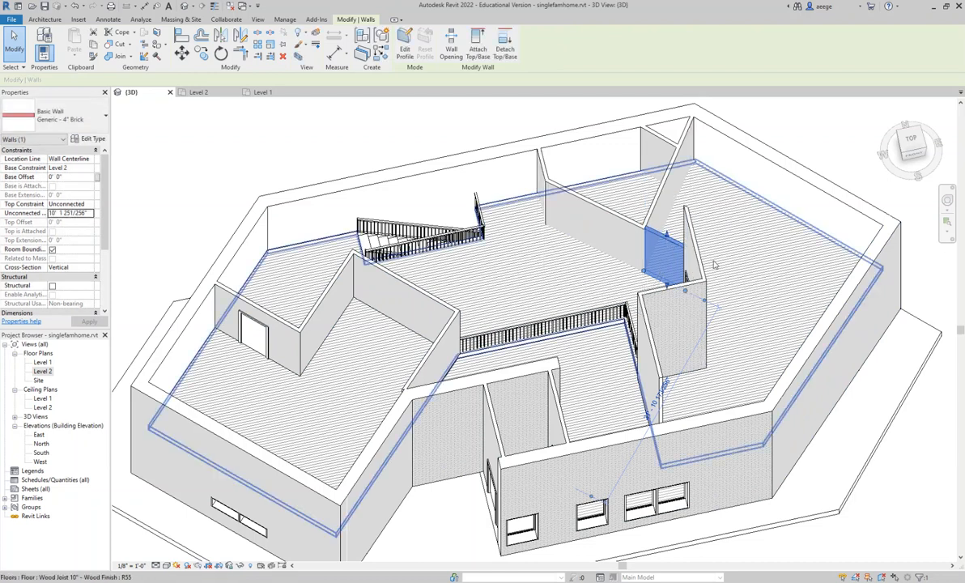
left_click(667, 300)
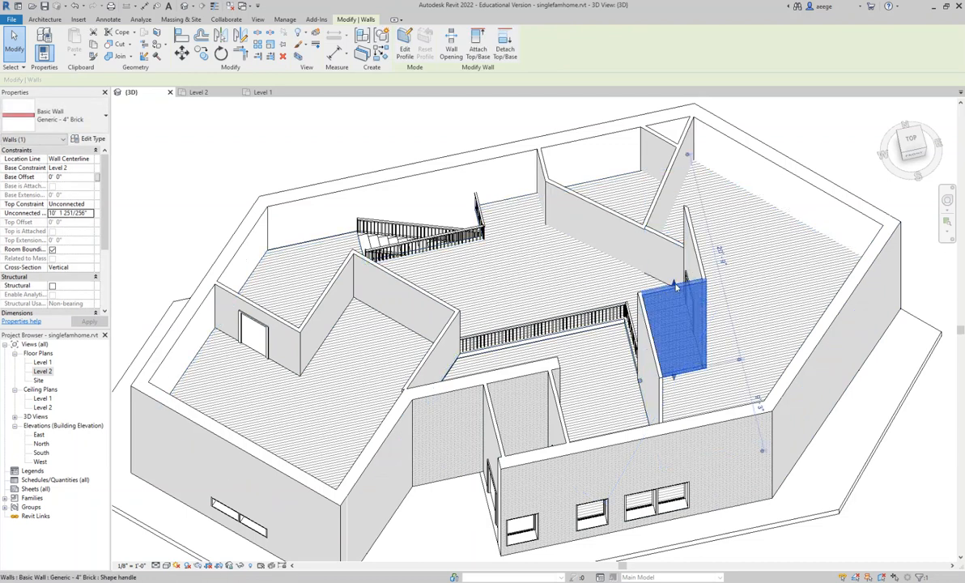
left_click_drag(674, 285, 676, 337)
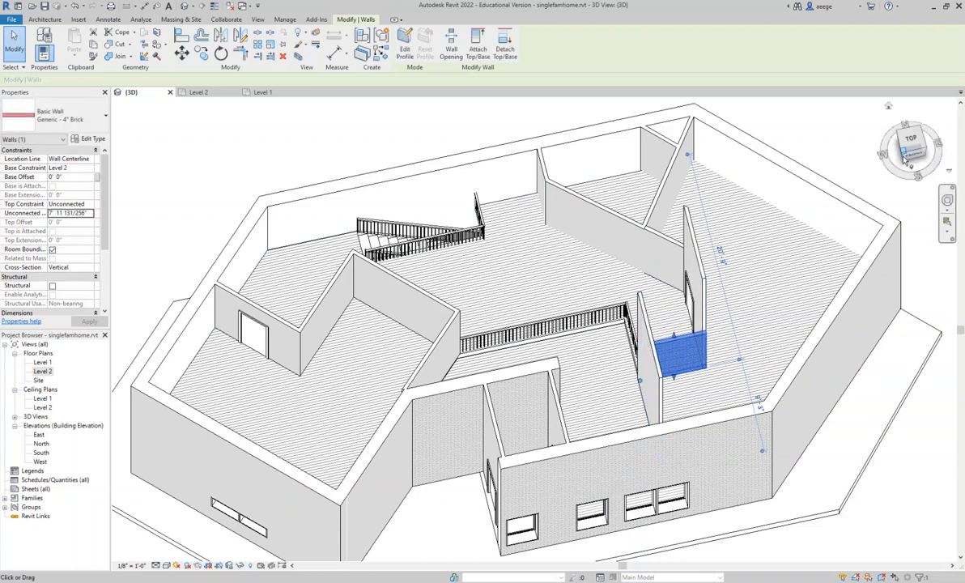
- Lower the wall along the east side of the entry opening to about 9' 1 1/2", viewing the model from the southwest corner
left_click(946, 156)
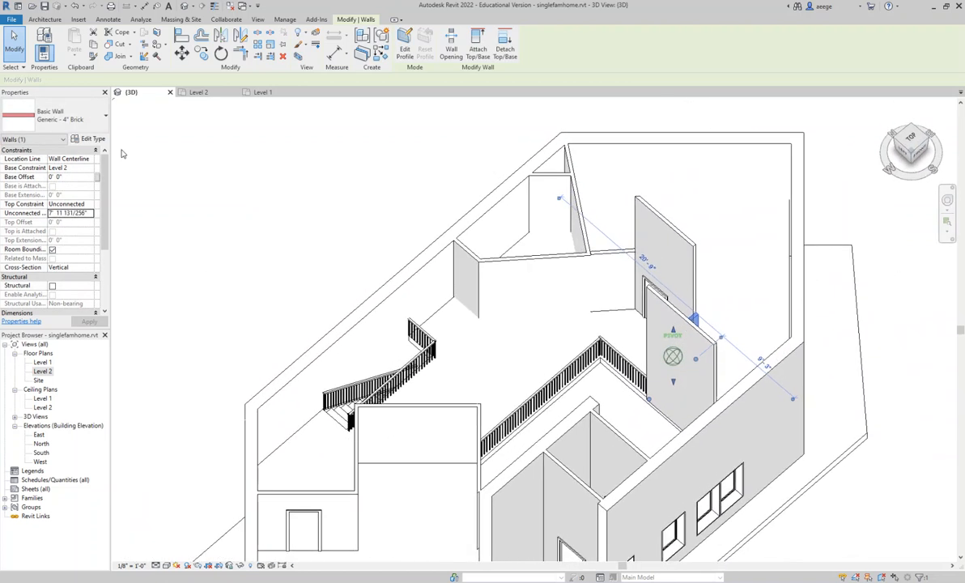
left_click_drag(690, 333, 680, 369)
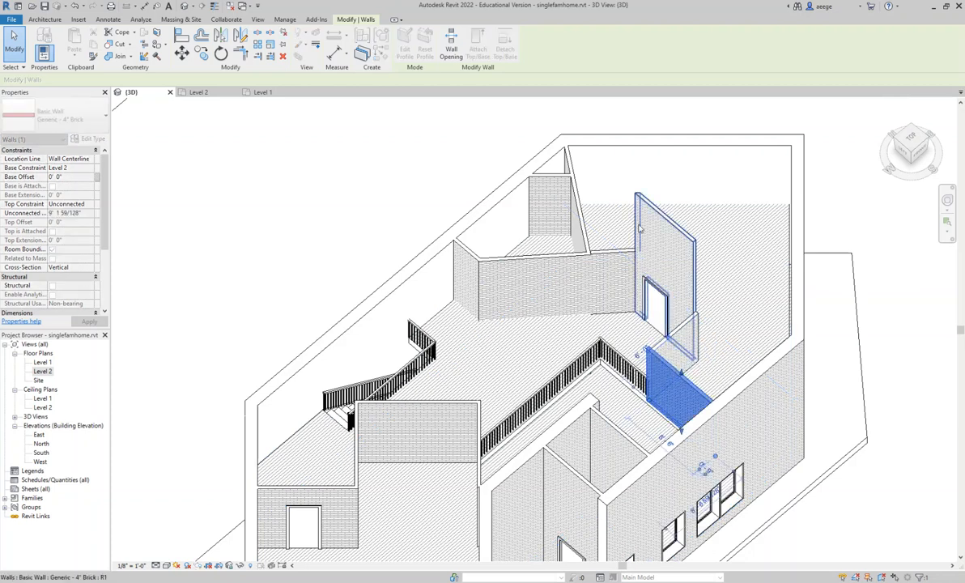
- Lower the tall wall containing the eastern door until its top roughly lines up with the adjoining short diagonal wall
left_click(669, 242)
left_click_drag(666, 215, 667, 279)
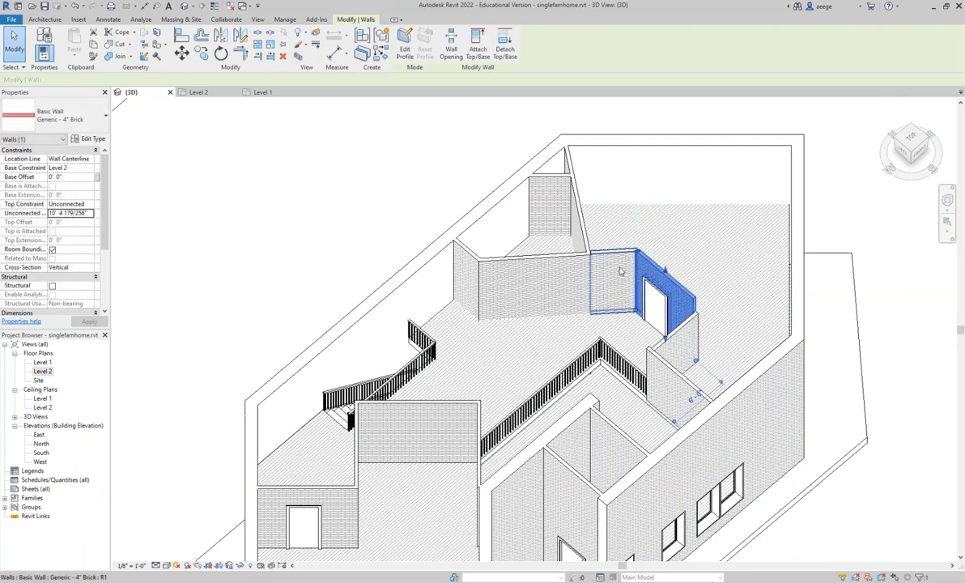
scroll(636, 263, "down", 3)
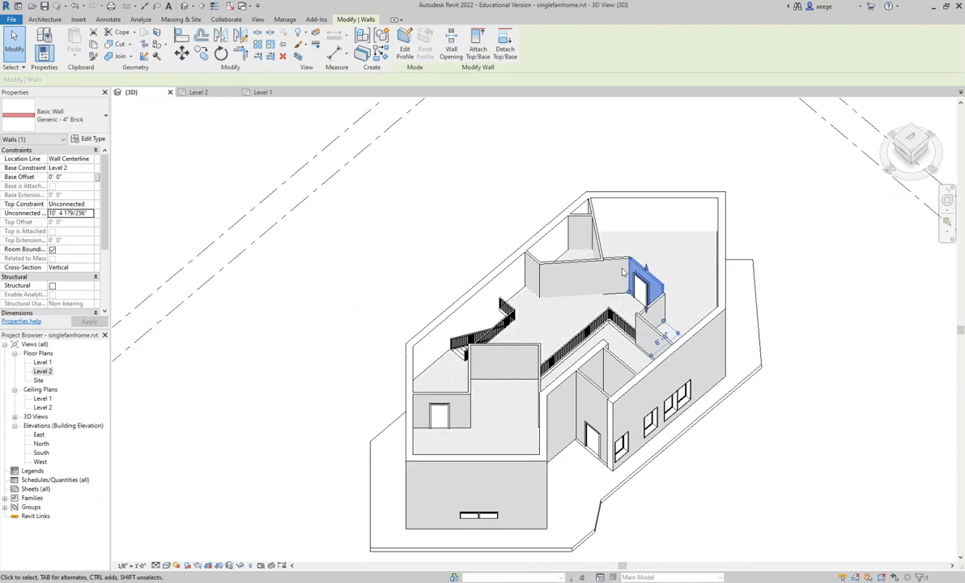
scroll(624, 272, "up", 4)
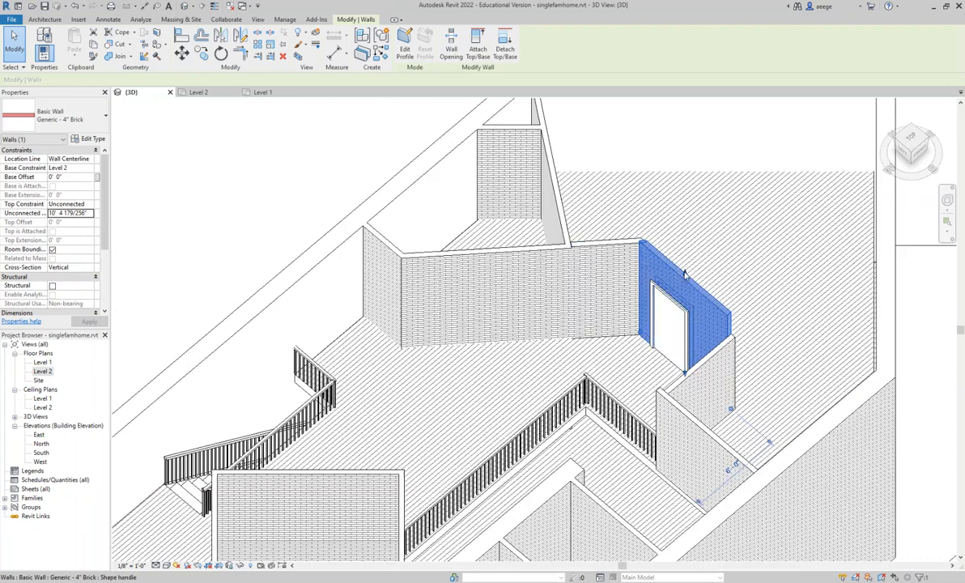
left_click_drag(685, 275, 687, 284)
- Lower the short diagonal wall beside the eastern door to about 9' 8" and the wall east of the entry opening to about 7' 10 11/16"
left_click(609, 261)
left_click_drag(609, 242, 610, 245)
middle_click_drag(620, 364, 620, 303)
scroll(621, 303, "up", 1)
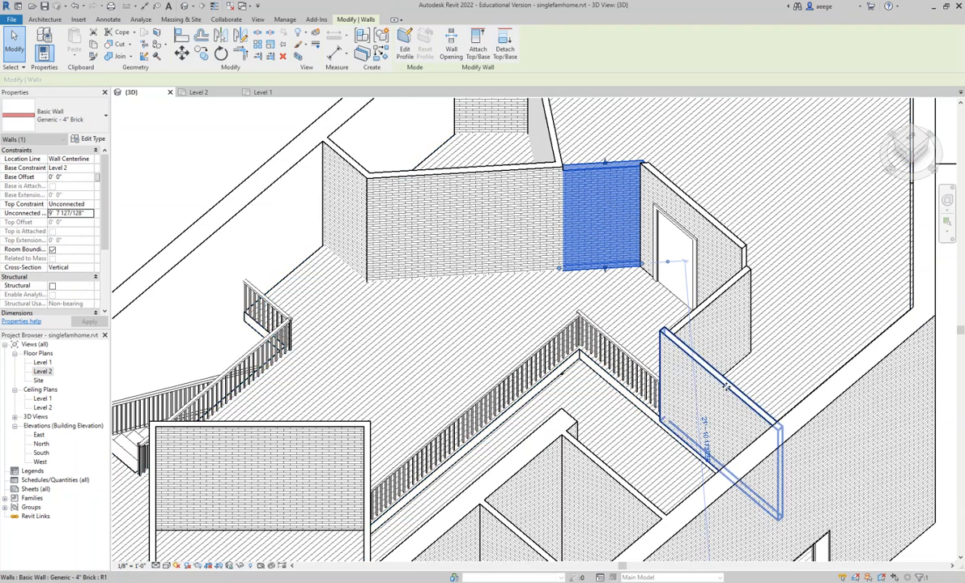
left_click(675, 361)
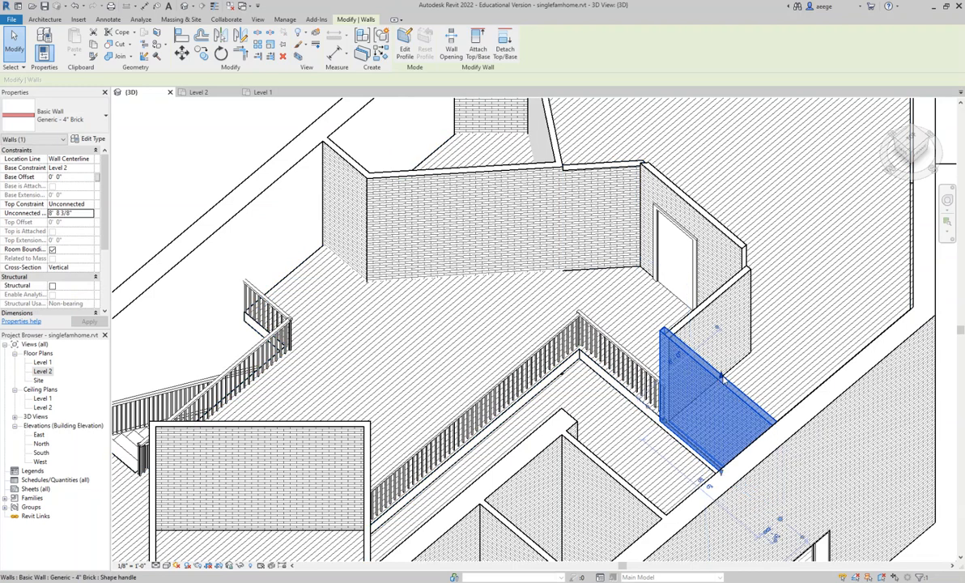
left_click_drag(721, 377, 721, 392)
- Examine the whole Level 2 layout of interior walls, railings and stair opening from directly above
middle_click_drag(685, 379, 678, 329)
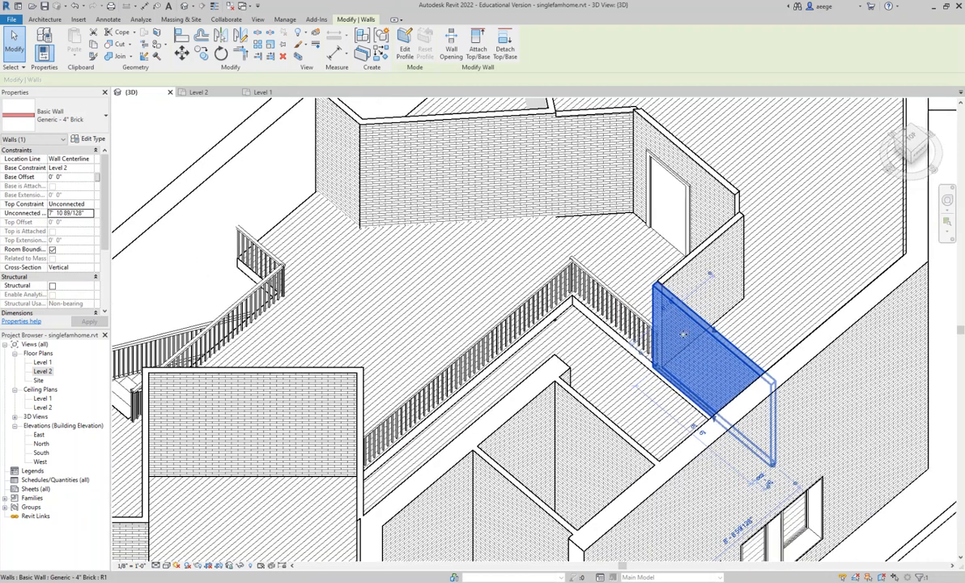
middle_click_drag(609, 387, 604, 330)
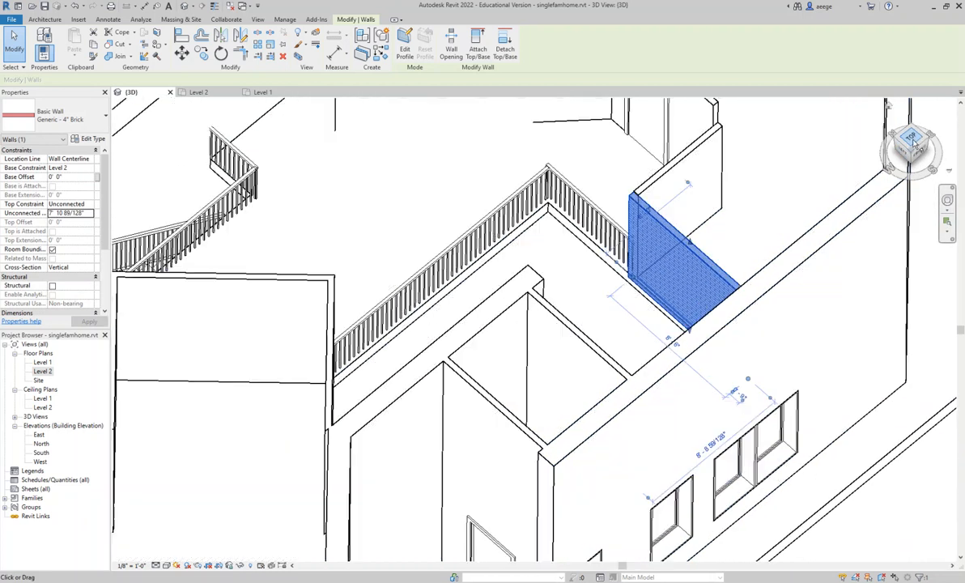
left_click(899, 162)
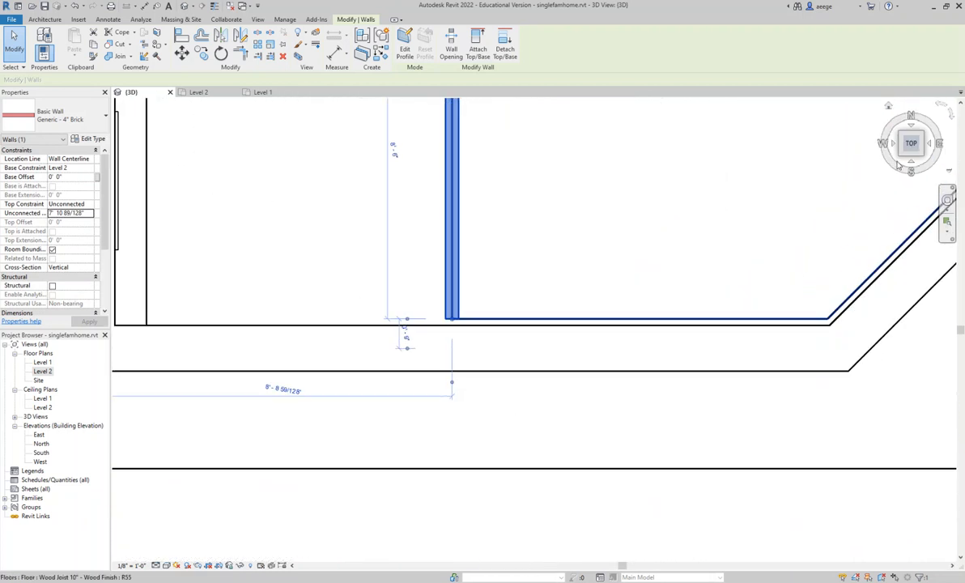
scroll(720, 225, "up", 5)
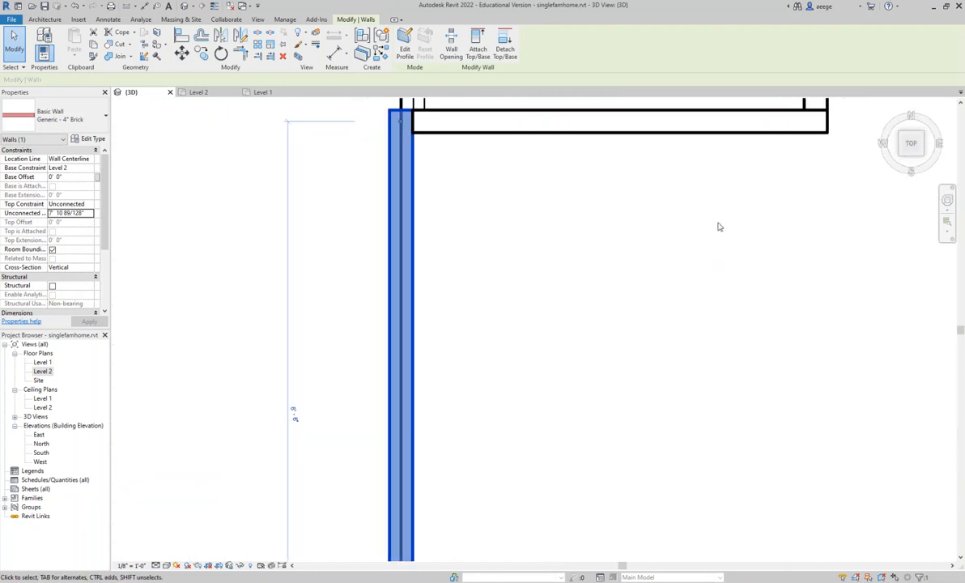
scroll(720, 227, "down", 4)
mouse_move(717, 239)
middle_mouse_down()
mouse_move(755, 324)
mouse_move(766, 324)
middle_mouse_up()
scroll(702, 296, "down", 1)
mouse_move(702, 296)
middle_mouse_down()
mouse_move(737, 336)
mouse_move(750, 335)
middle_mouse_up()
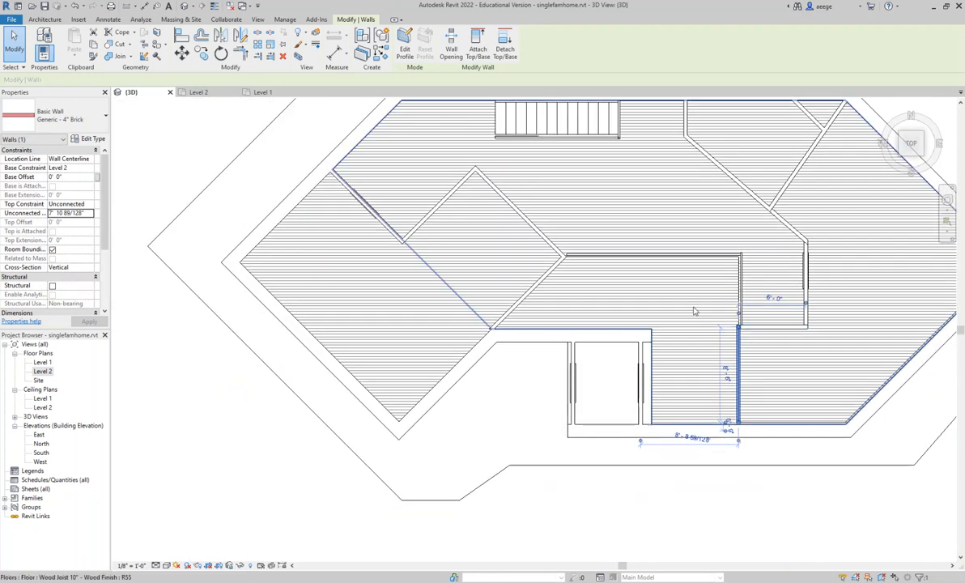
scroll(694, 311, "down", 1)
middle_click_drag(701, 316, 589, 314)
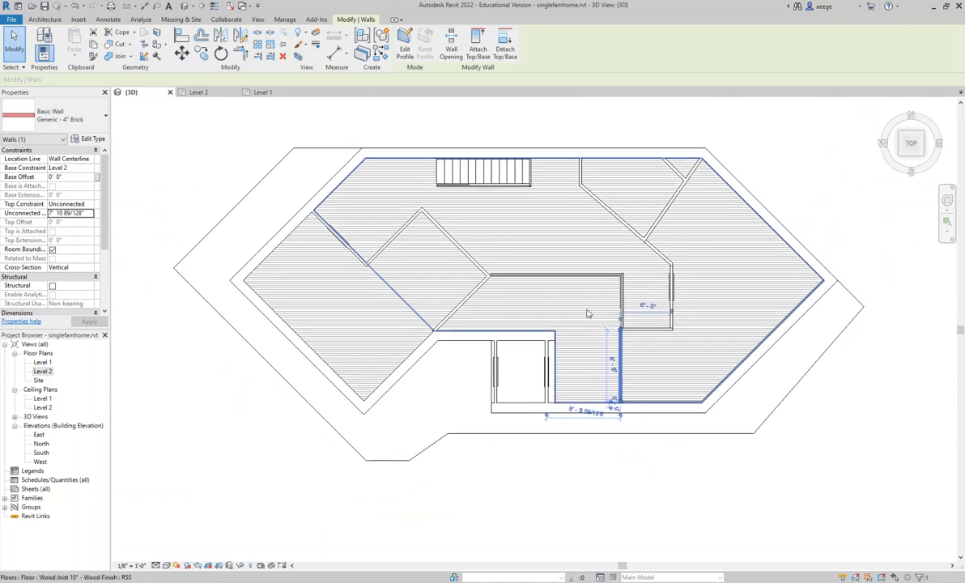